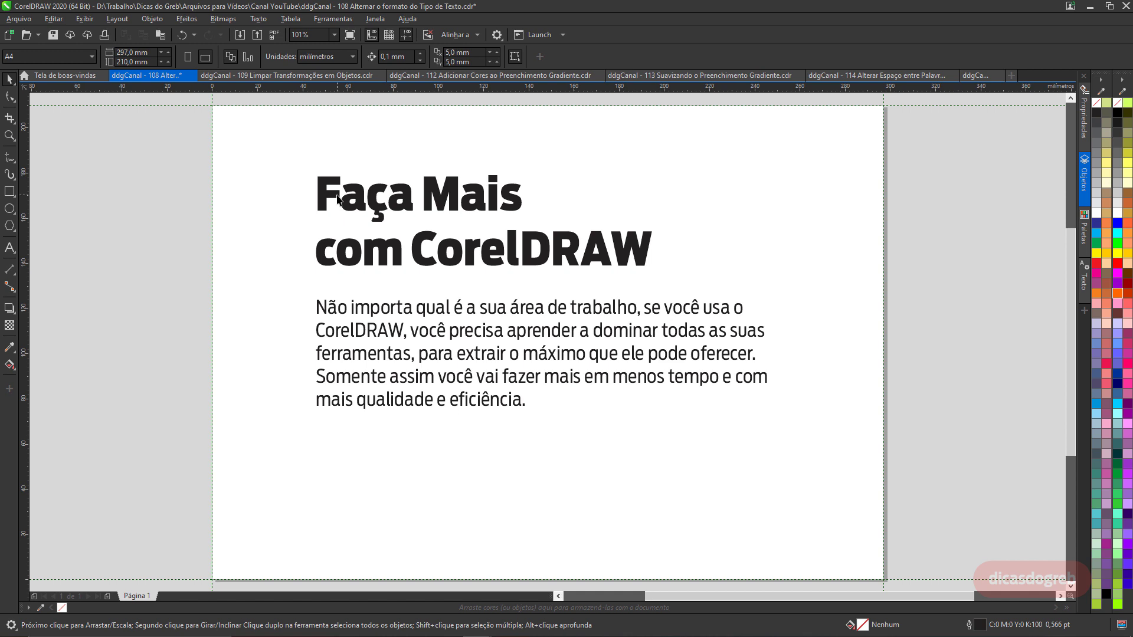
# Select the paragraph text and turn on the display of paragraph text frames.
pyautogui.click(338, 199)
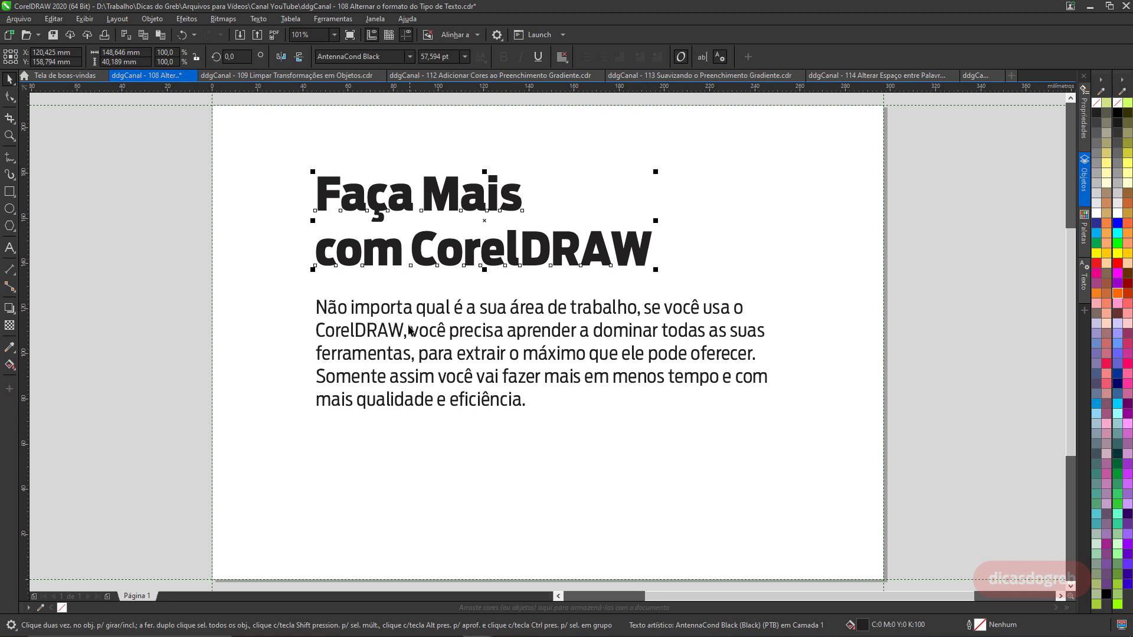
pyautogui.click(382, 316)
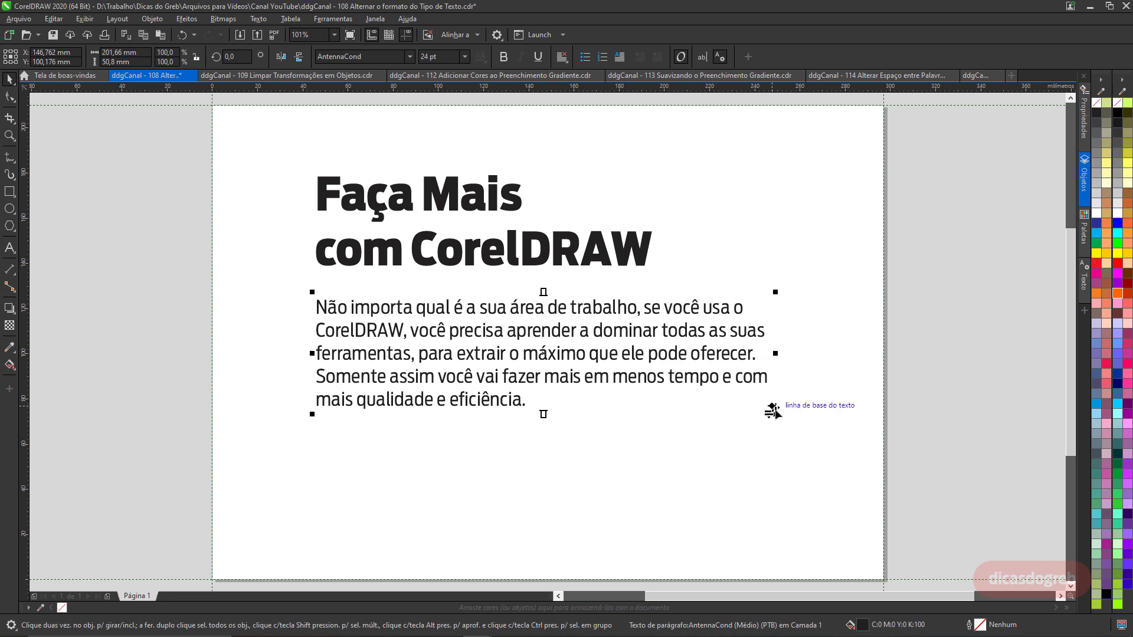
pyautogui.click(252, 23)
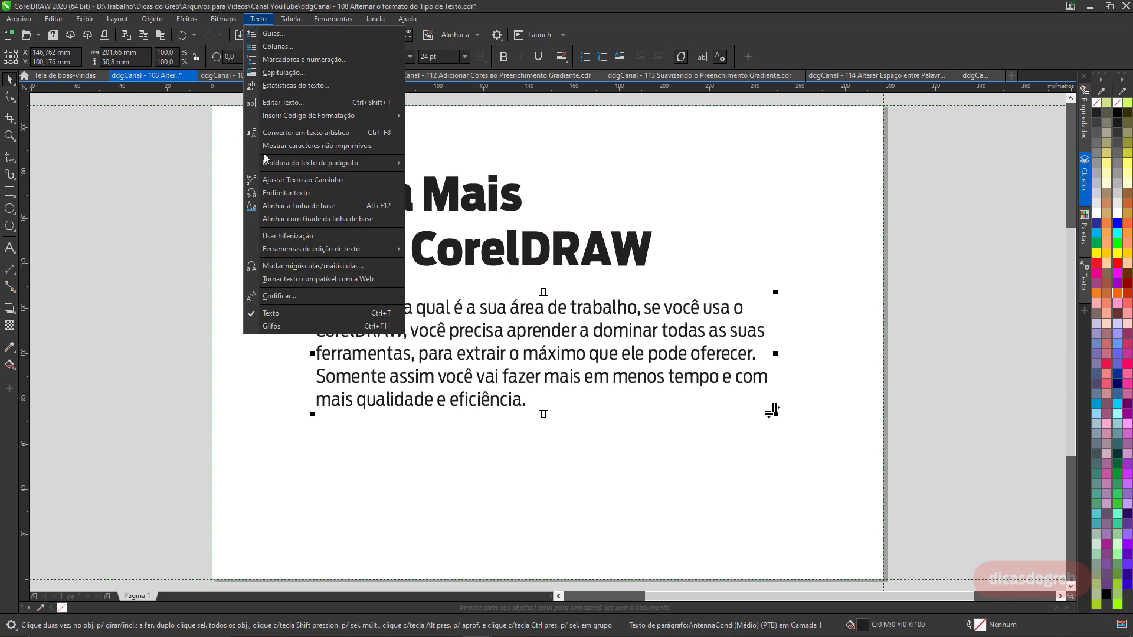
pyautogui.moveTo(374, 163)
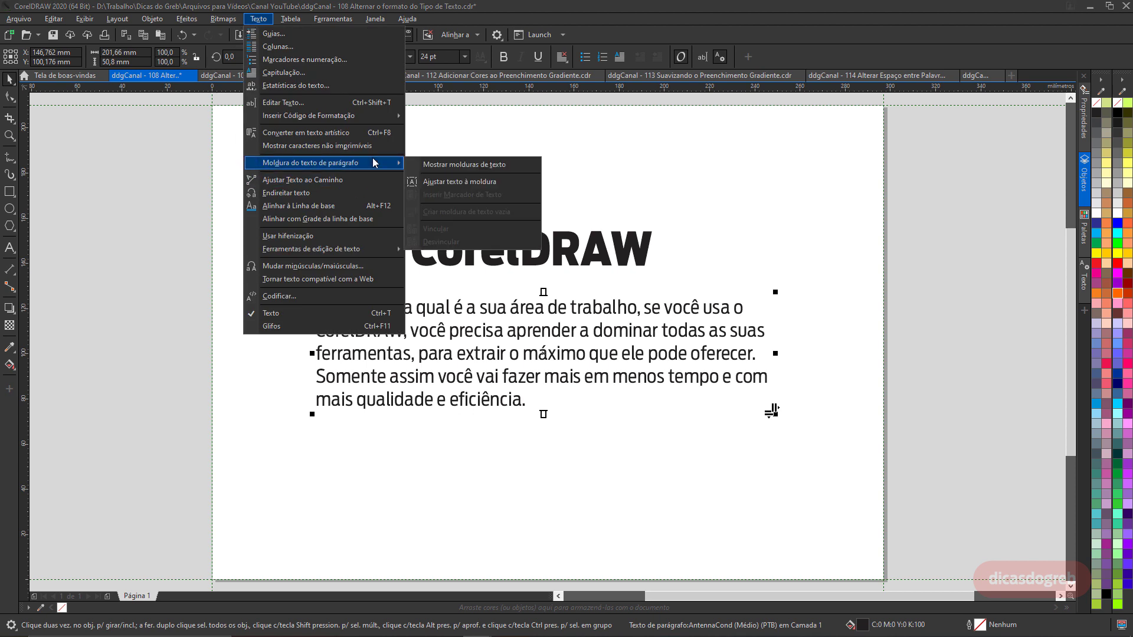
pyautogui.click(444, 167)
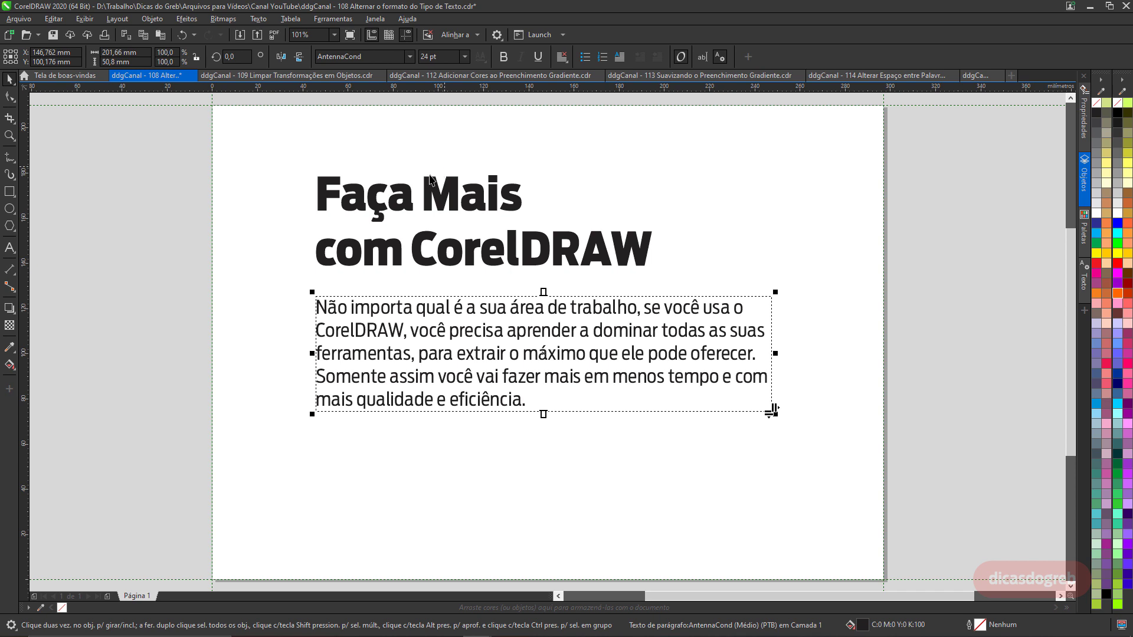
# Convert the title "Faça Mais com CorelDRAW" into paragraph text.
pyautogui.click(411, 194)
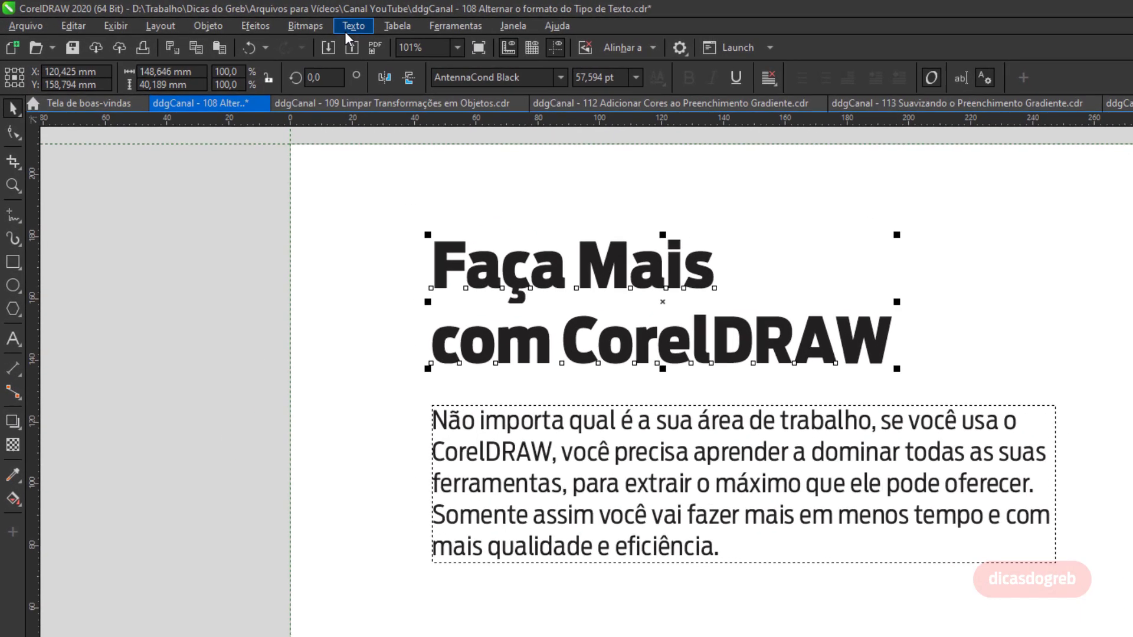
pyautogui.click(258, 19)
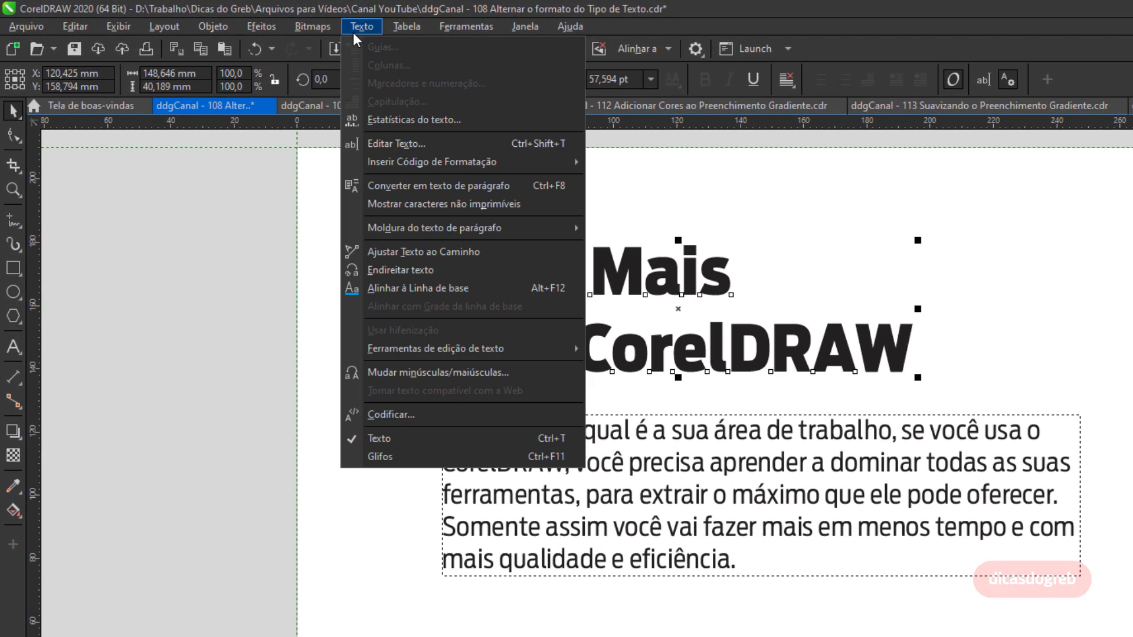
pyautogui.click(464, 184)
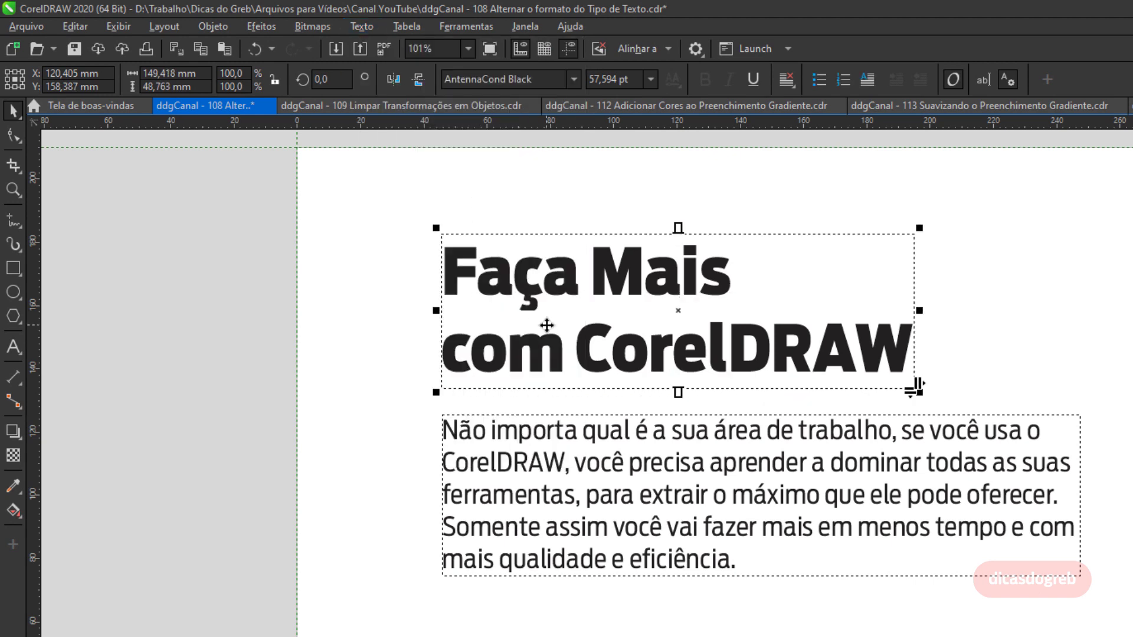
# Convert the body paragraph to artistic text and back to paragraph text.
pyautogui.click(546, 433)
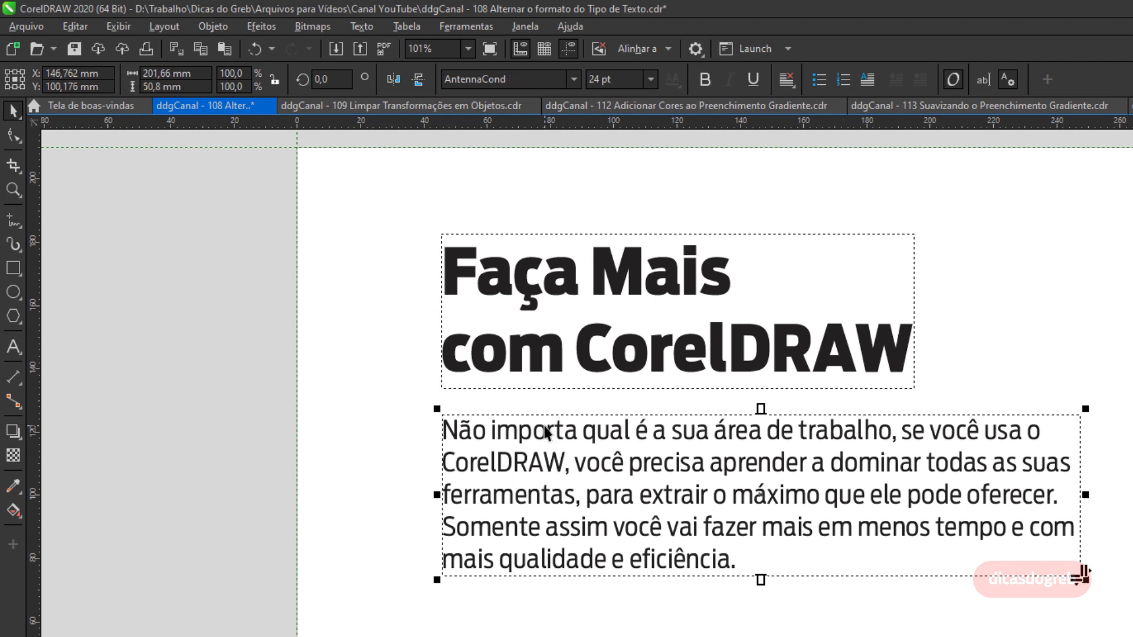
pyautogui.click(361, 28)
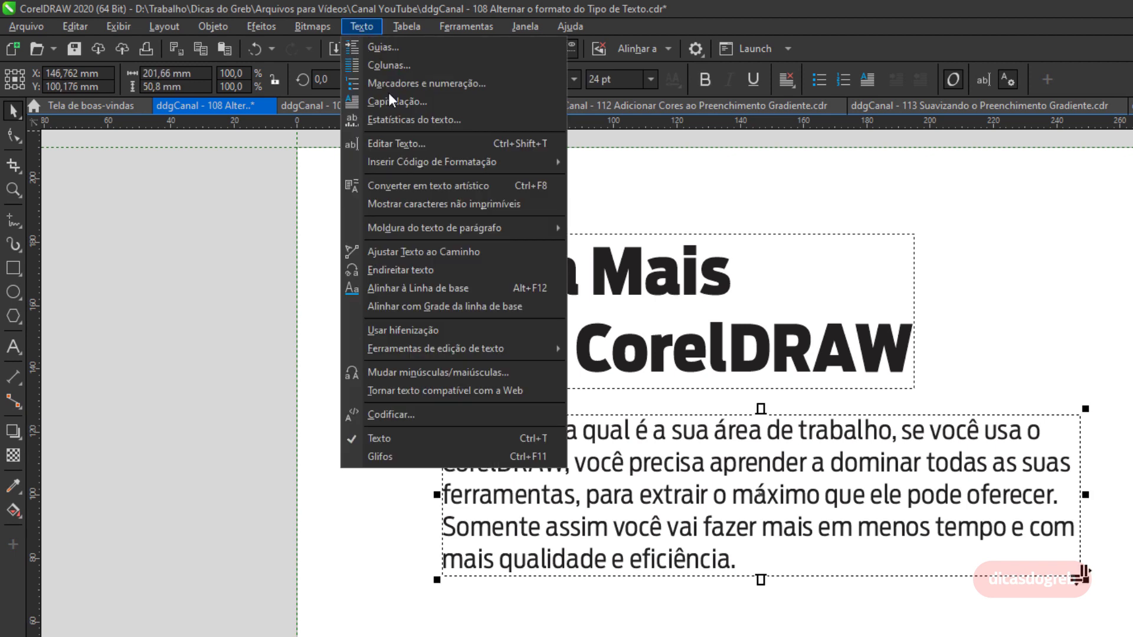
pyautogui.click(458, 186)
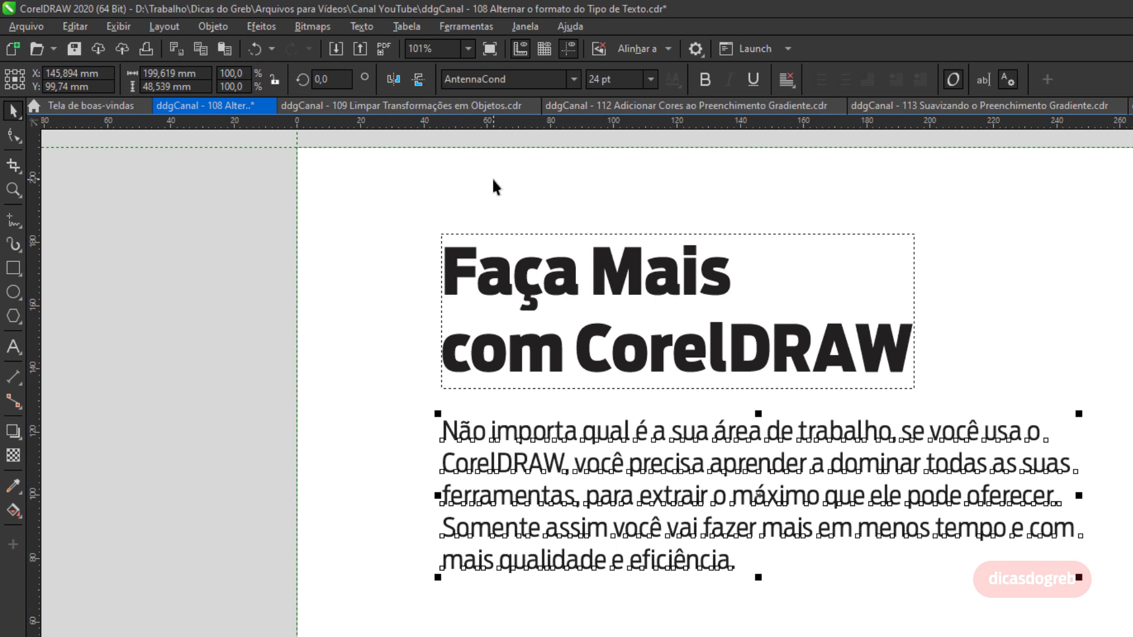
pyautogui.hotkey('ctrl', 'F8')
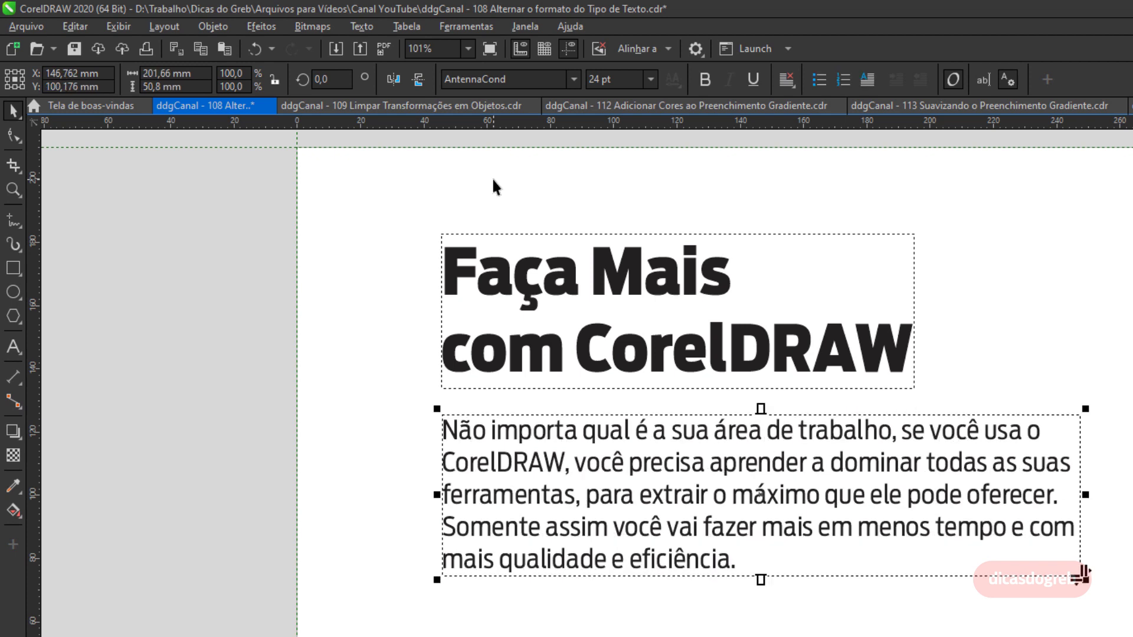
# Switch the title back and forth between paragraph and artistic text several times, finishing as artistic text.
pyautogui.click(509, 265)
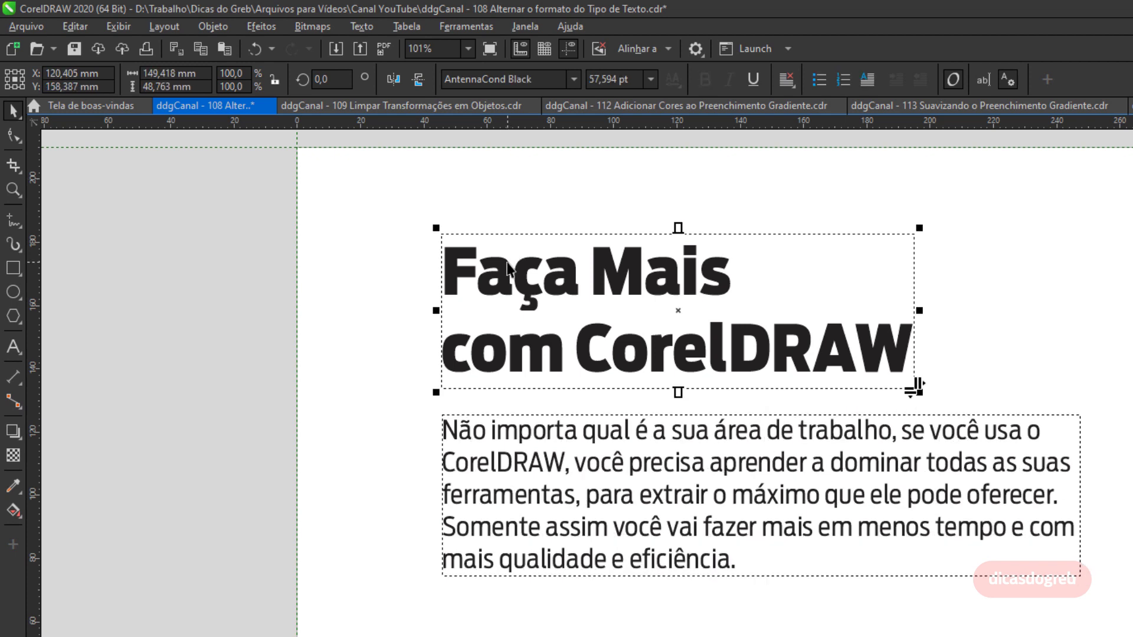
pyautogui.hotkey('ctrl', 'F8')
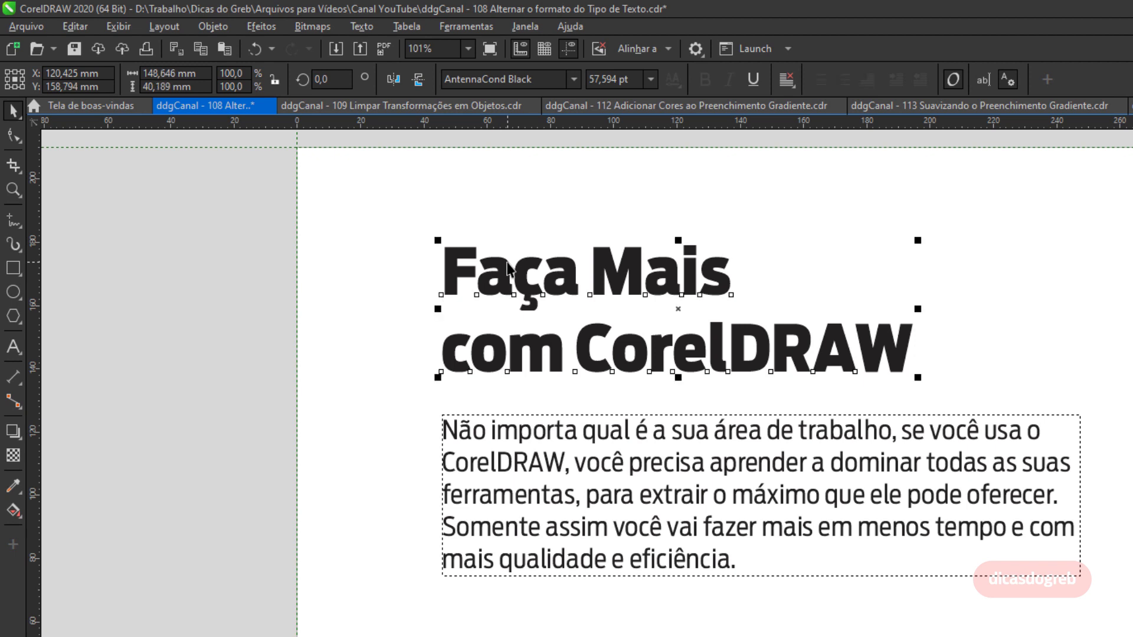
pyautogui.hotkey('ctrl', 'F8')
pyautogui.hotkey('ctrl', 'F8')
pyautogui.hotkey('ctrl', 'F8')
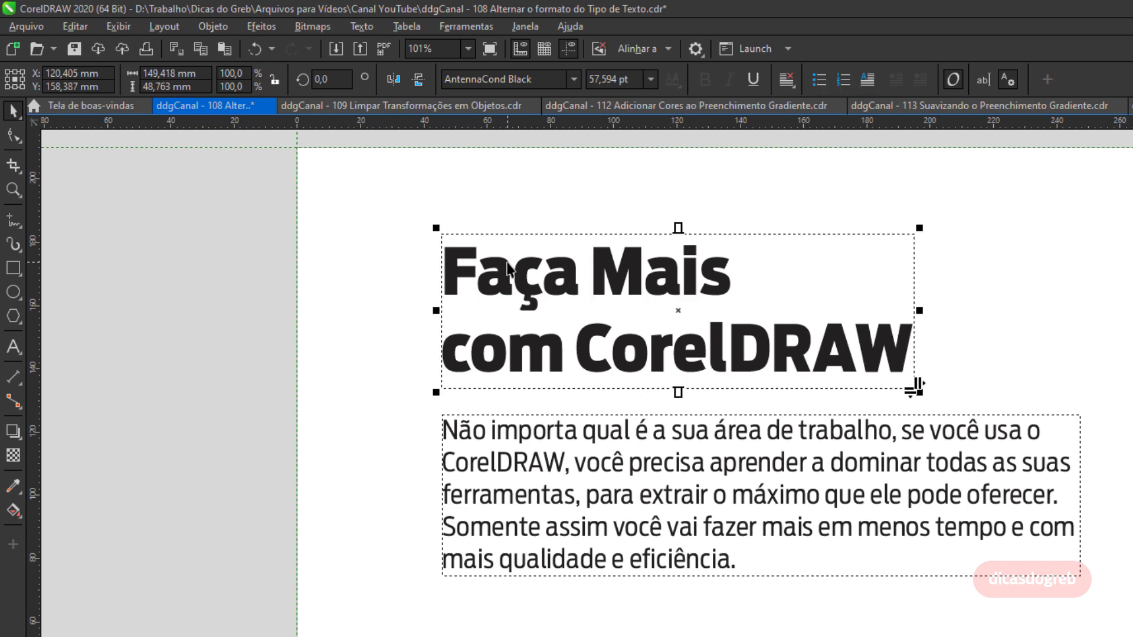
pyautogui.hotkey('ctrl', 'F8')
pyautogui.hotkey('ctrl', 'F8')
pyautogui.hotkey('ctrl', 'F8')
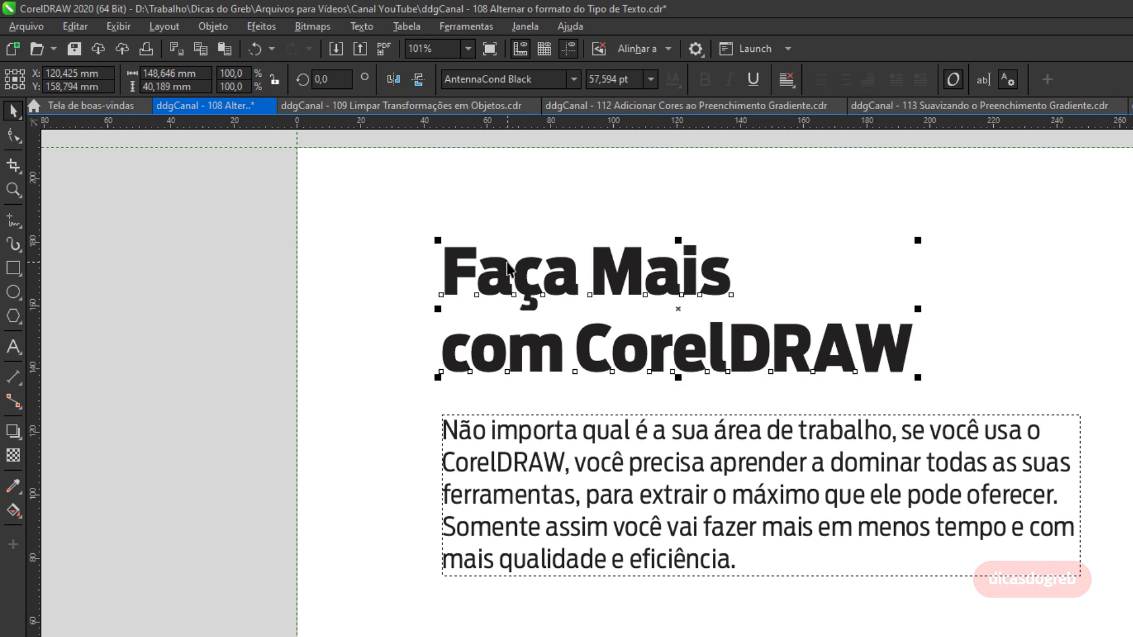
pyautogui.hotkey('ctrl', 'F8')
pyautogui.hotkey('ctrl', 'F8')
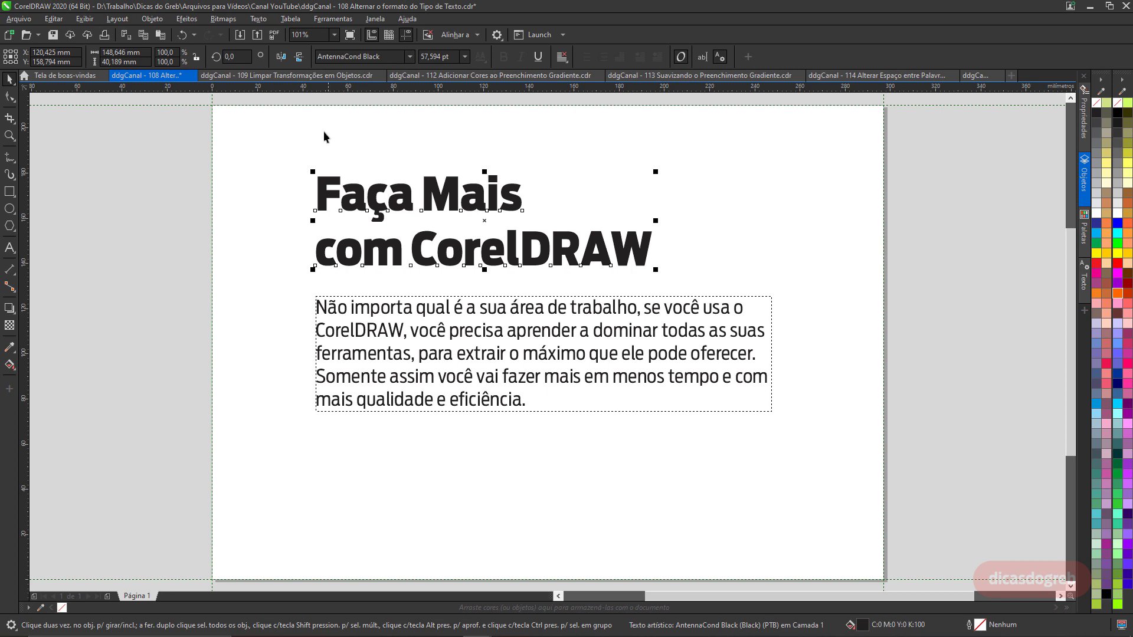
# Switch to the 109 Limpar Transformações document and draw a square about 40 mm wide.
pyautogui.click(329, 74)
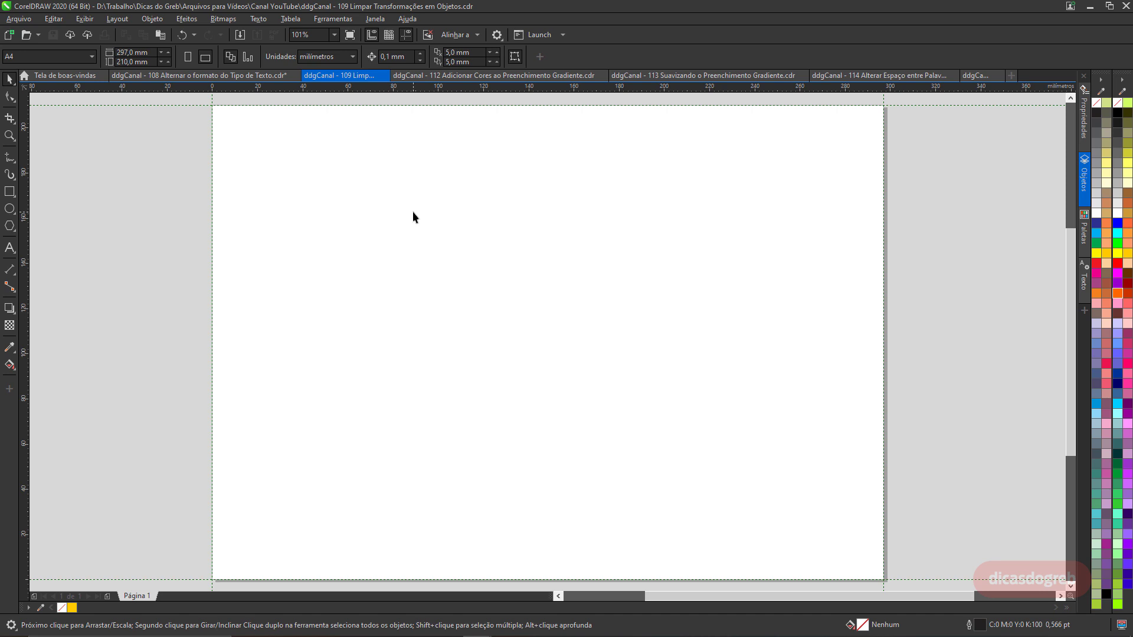
pyautogui.click(9, 191)
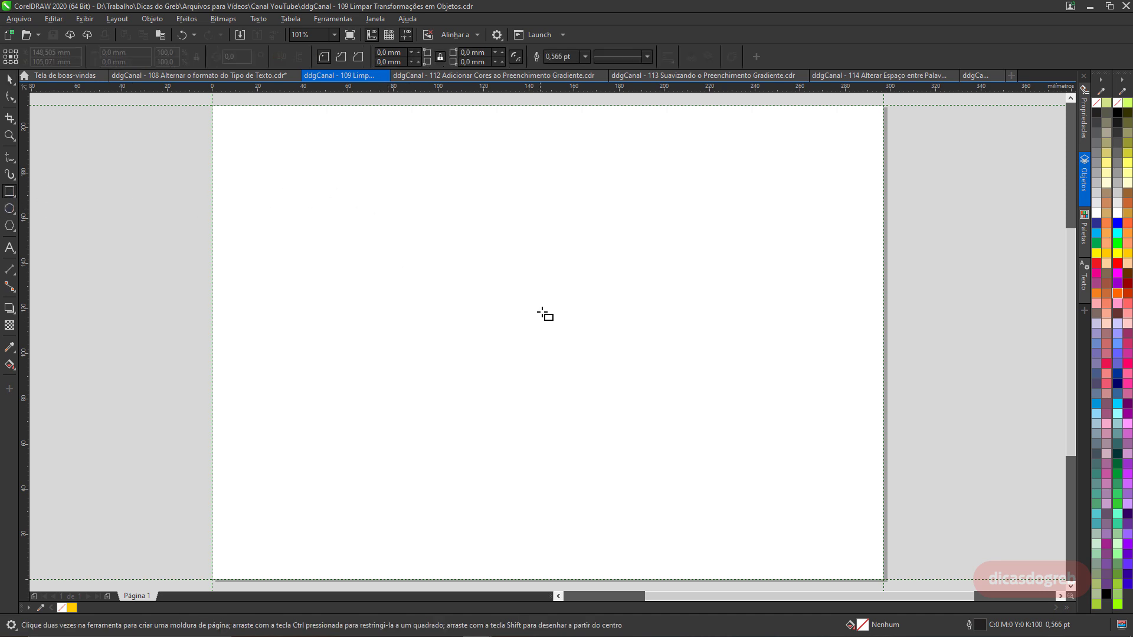
pyautogui.moveTo(529, 310); pyautogui.dragTo(575, 356)
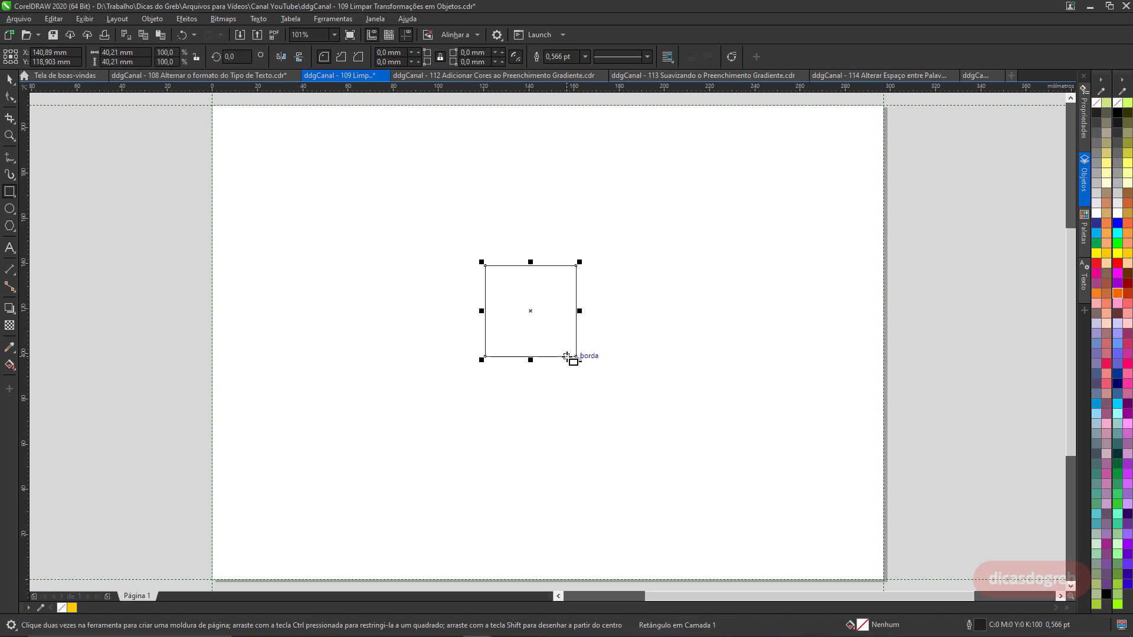
# Center the square on the page and stretch it upward and rightward into a larger rectangle.
pyautogui.press('p')
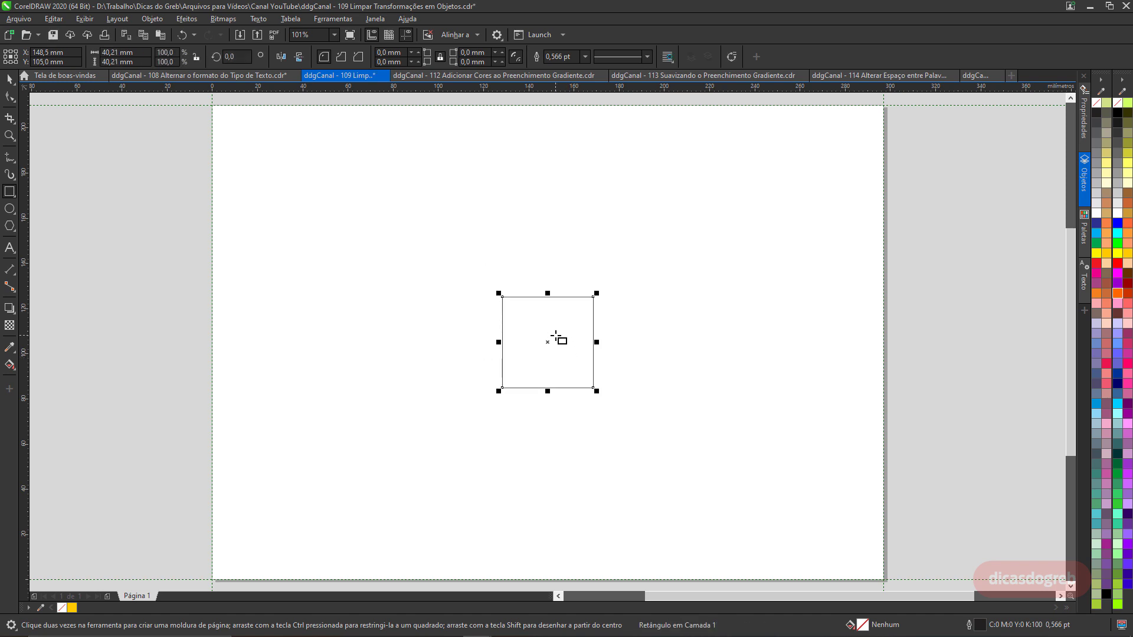
pyautogui.moveTo(547, 294); pyautogui.dragTo(555, 179)
pyautogui.moveTo(593, 286); pyautogui.dragTo(772, 280)
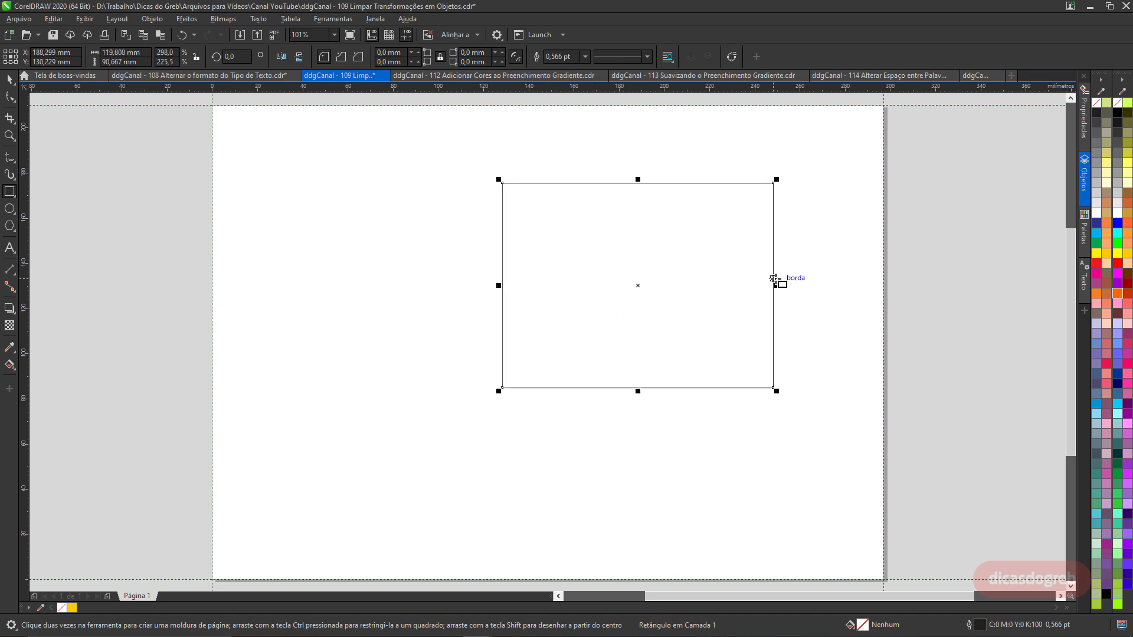
# Rotate the rectangle to about 347.6°.
pyautogui.press('space')
pyautogui.click(764, 204)
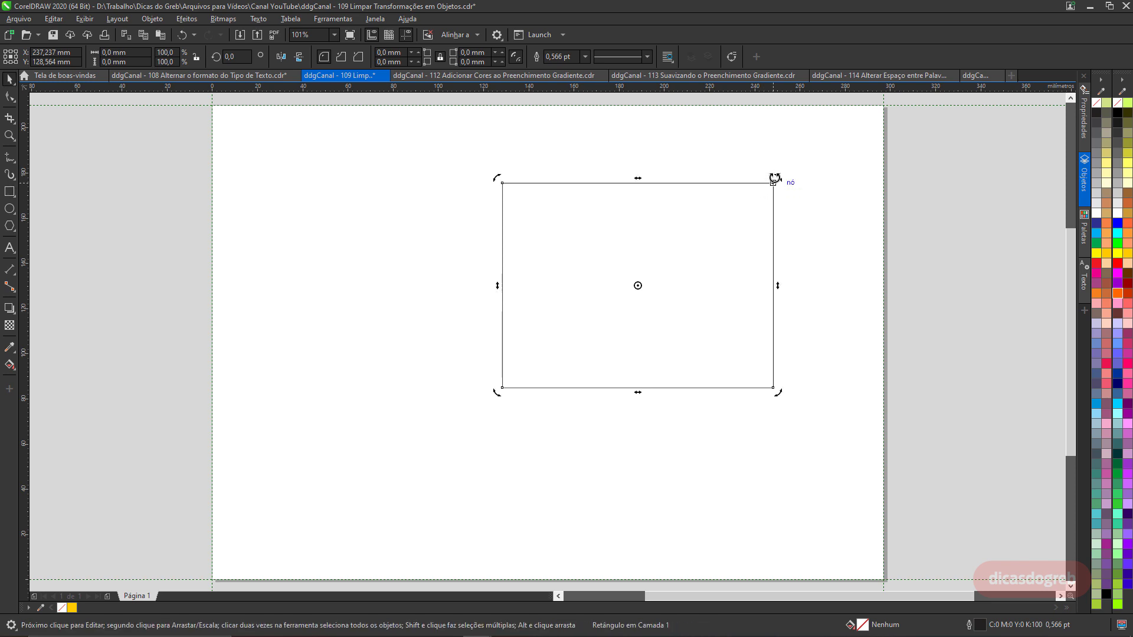
pyautogui.moveTo(774, 177); pyautogui.dragTo(791, 220)
pyautogui.click(723, 297)
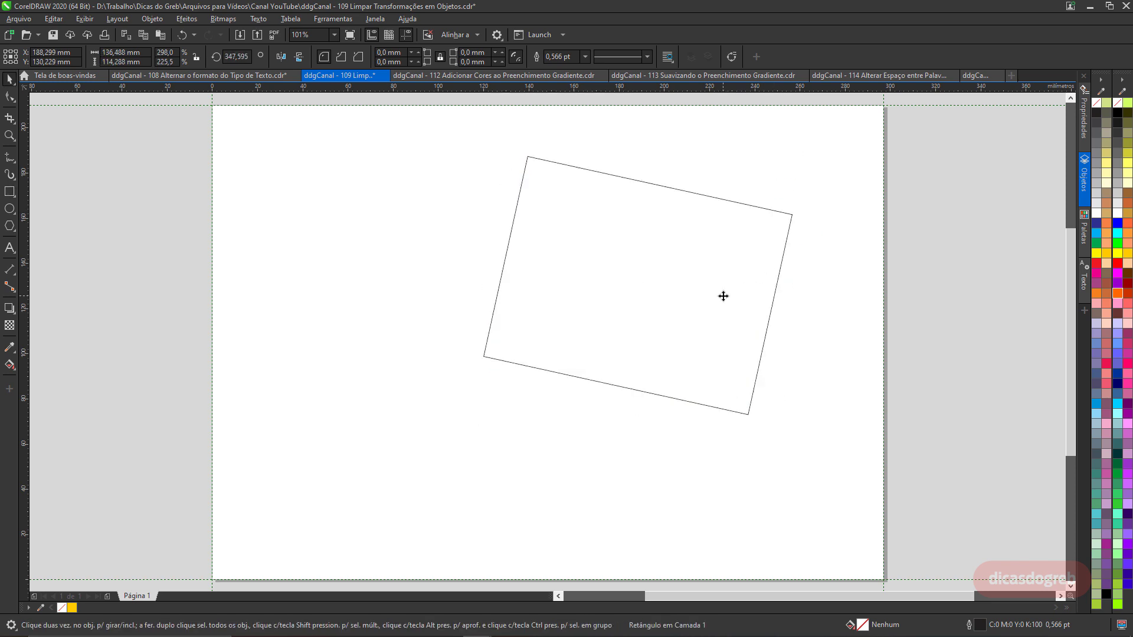
# Skew the rectangle vertically, then mirror it horizontally across its left side.
pyautogui.click(501, 286)
pyautogui.moveTo(480, 286); pyautogui.dragTo(488, 344)
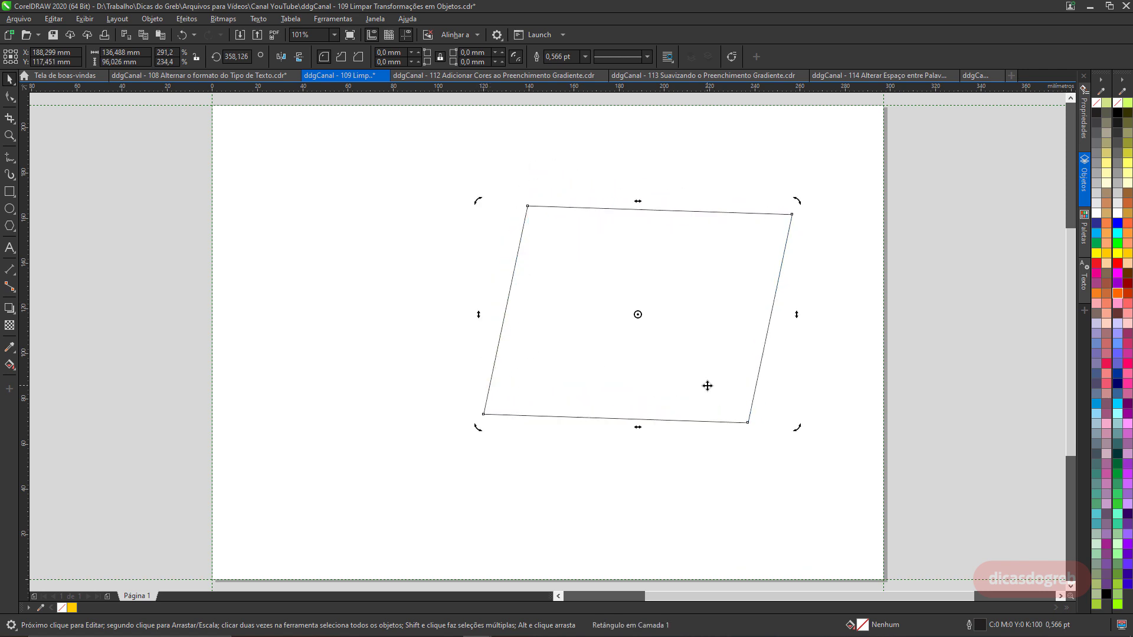
pyautogui.click(768, 334)
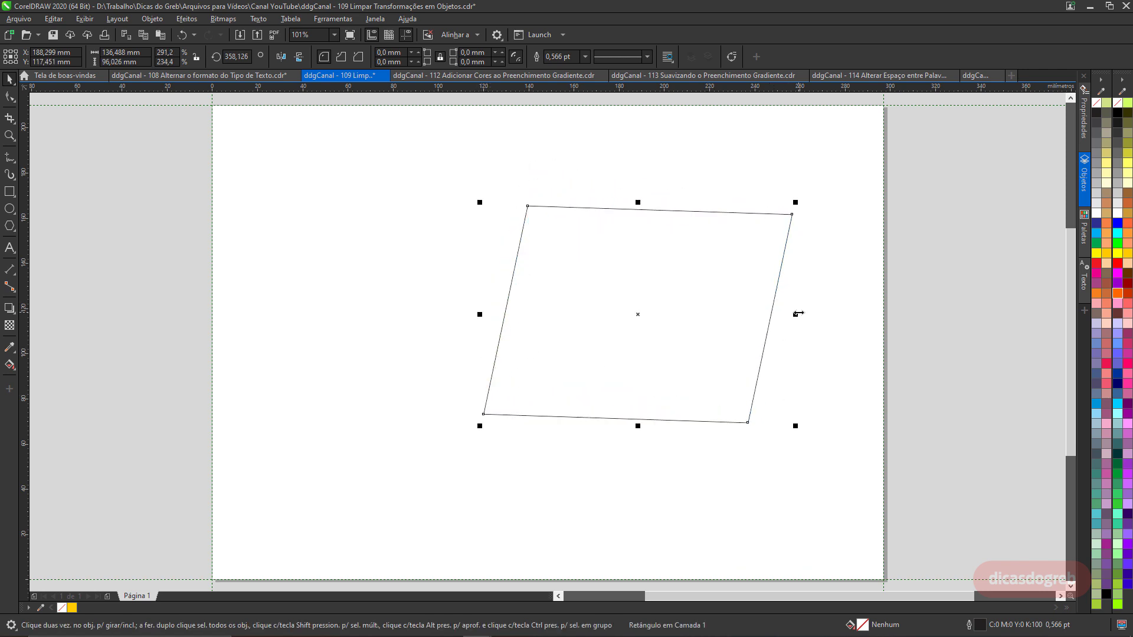
pyautogui.moveTo(796, 314); pyautogui.dragTo(391, 336)
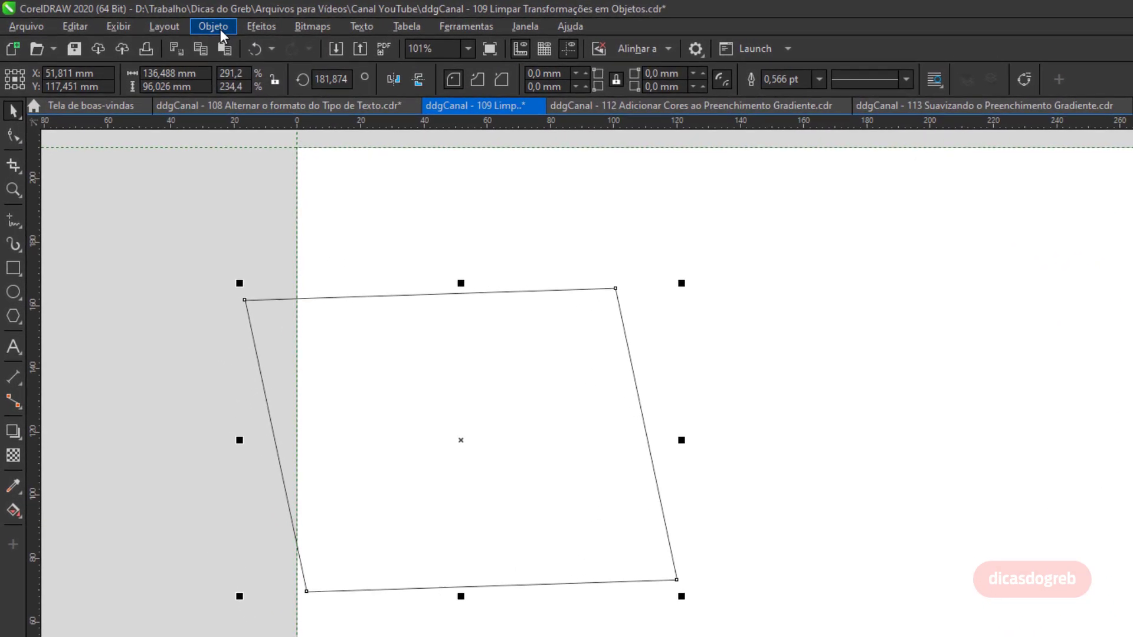
# Clear all transformations from the rectangle.
pyautogui.click(153, 20)
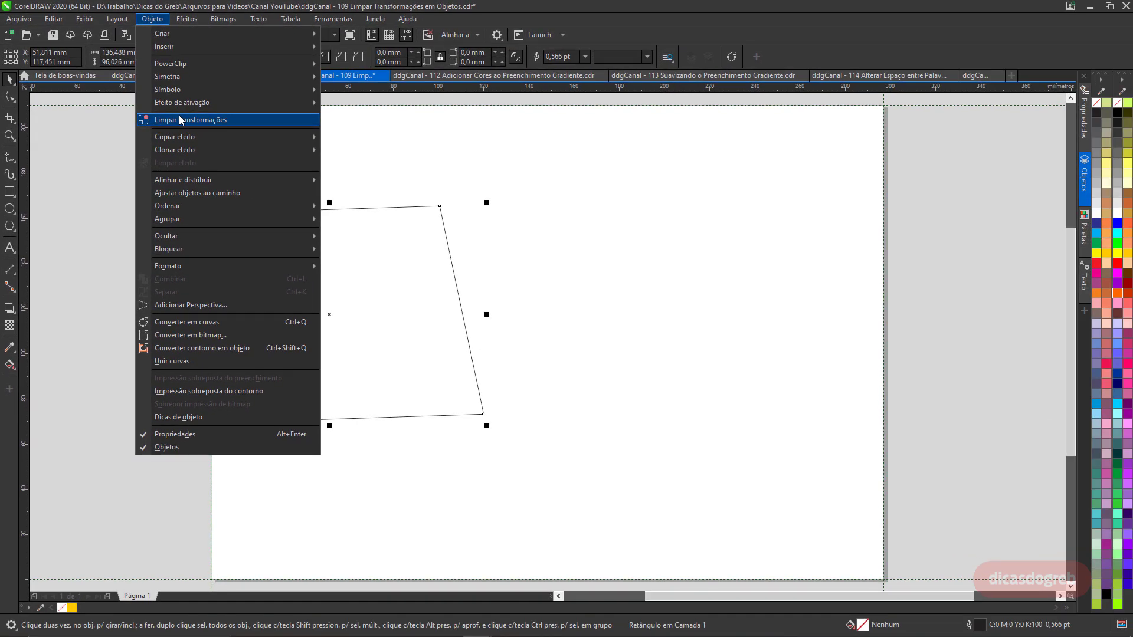
pyautogui.click(180, 119)
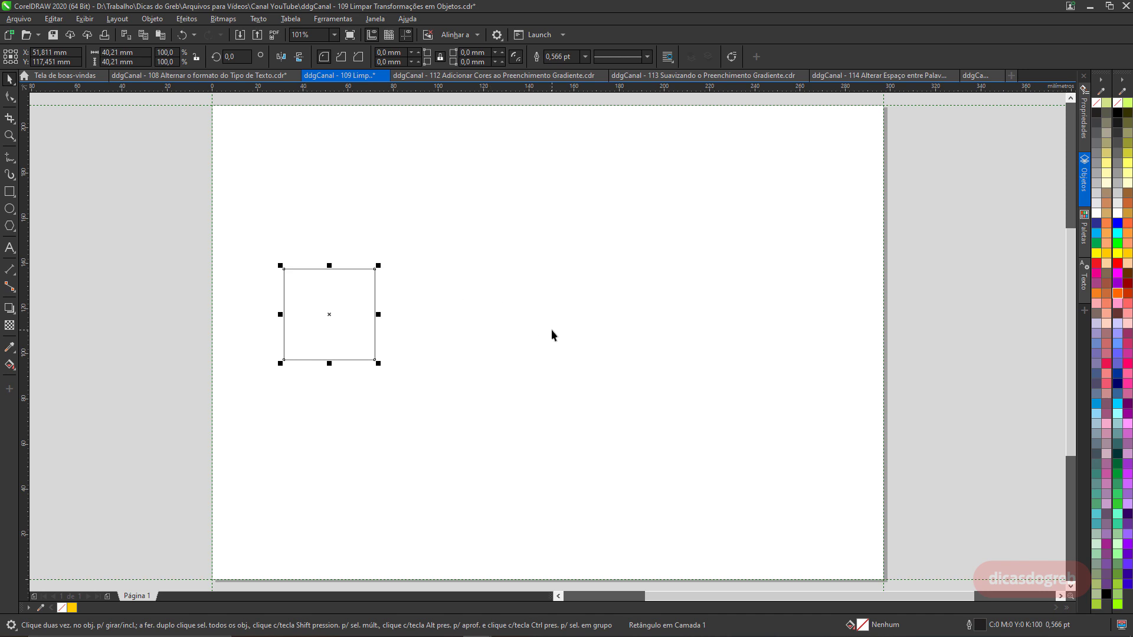
# Draw a circle about 51 mm wide to the right and stretch it vertically into a tall ellipse.
pyautogui.click(9, 208)
pyautogui.moveTo(650, 261); pyautogui.dragTo(712, 321)
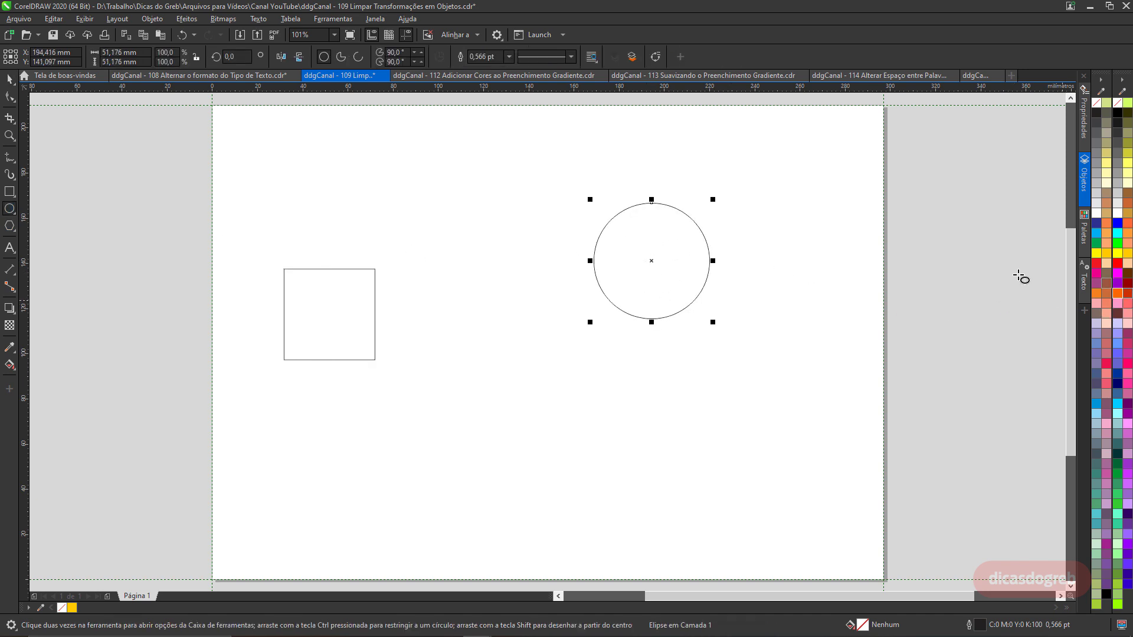
pyautogui.moveTo(652, 319); pyautogui.dragTo(651, 481)
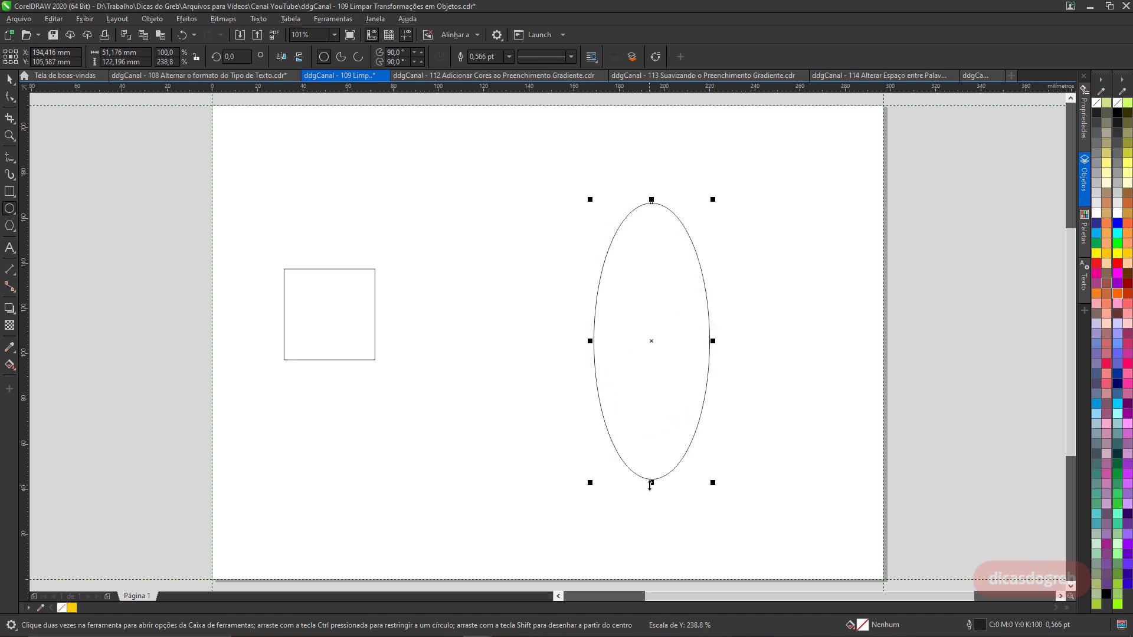
# Rotate the ellipse to about 319° and fill it with Vermelho-néon.
pyautogui.press('space')
pyautogui.click(651, 340)
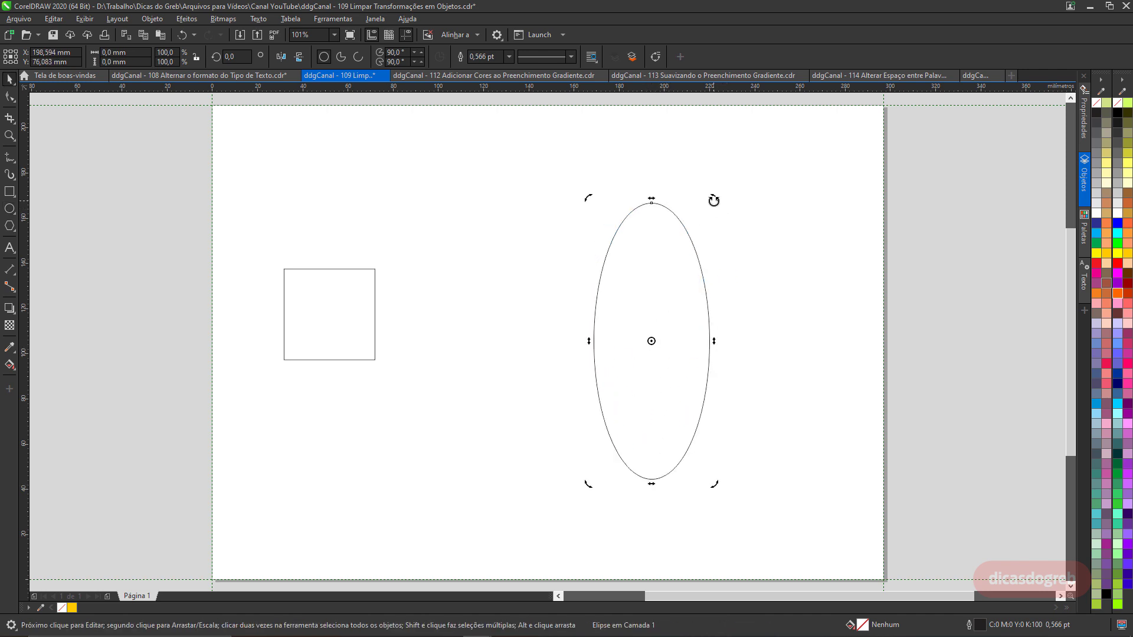
pyautogui.moveTo(713, 199); pyautogui.dragTo(769, 285)
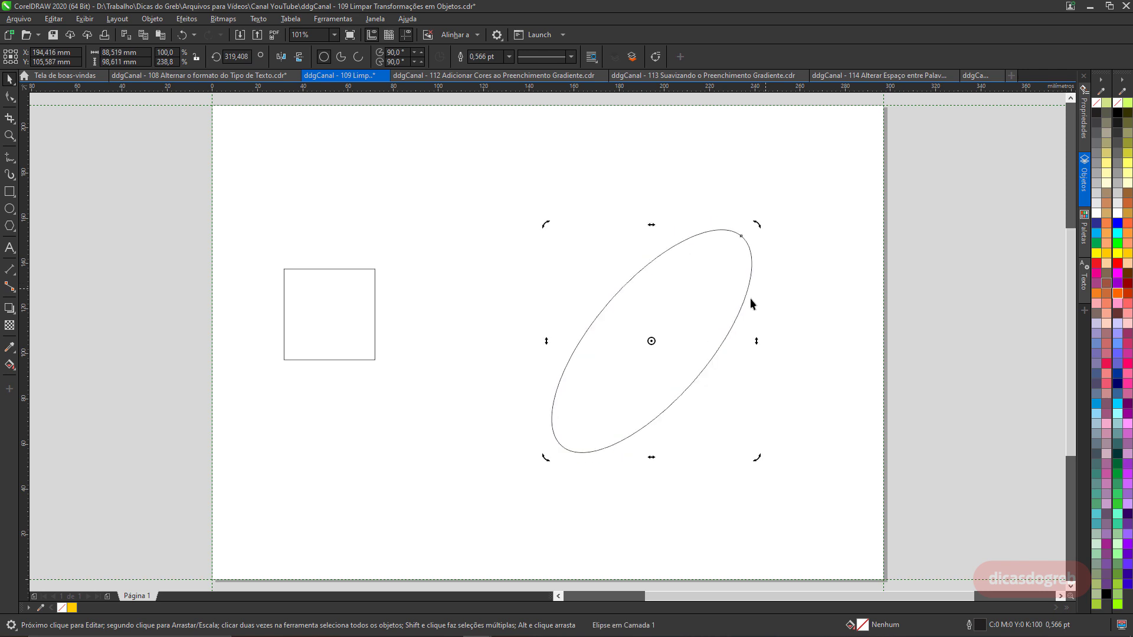
pyautogui.click(1127, 364)
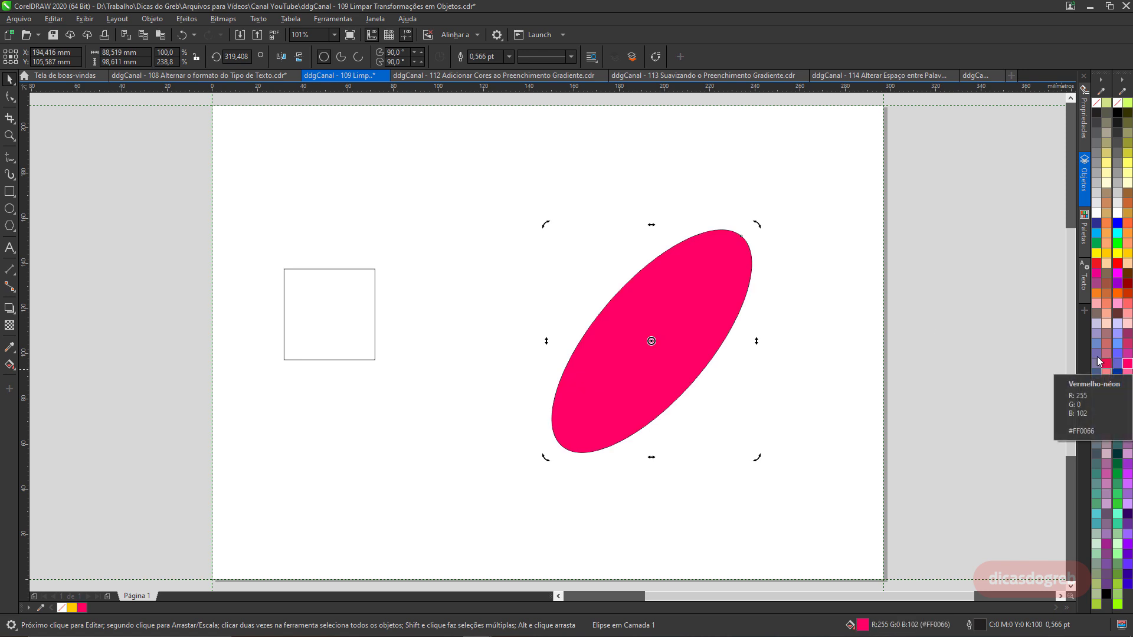
# Clear all transformations from the ellipse.
pyautogui.click(145, 18)
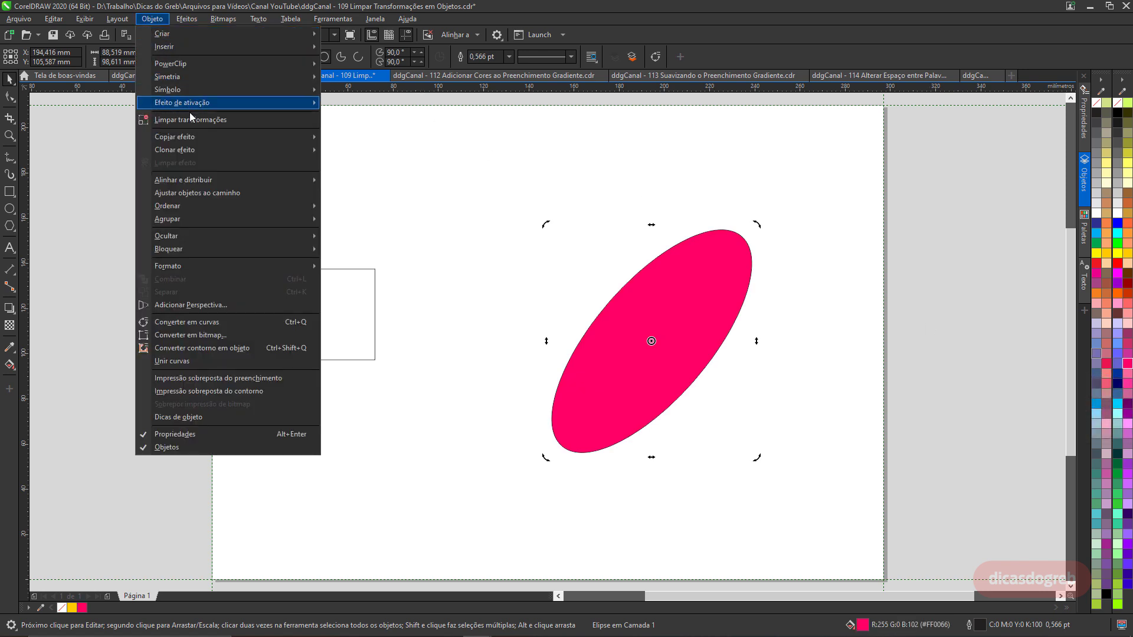
pyautogui.click(199, 123)
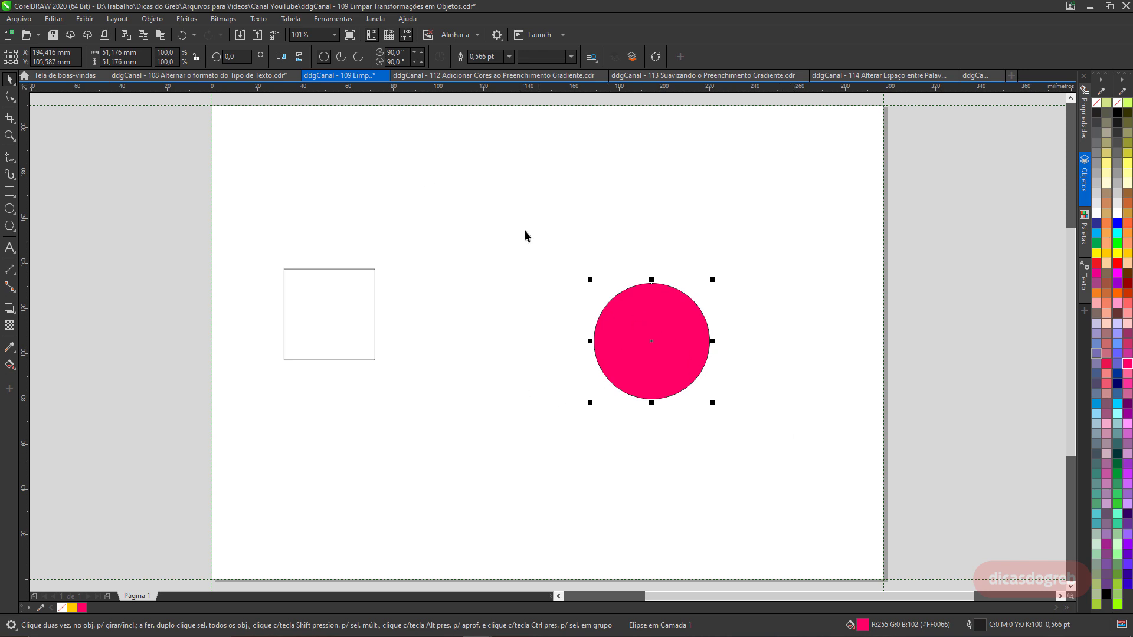
# In the gradient-colors document, add a Vermelho-néon node and a second node to the rectangle's gradient line, moving one rightward.
pyautogui.click(469, 76)
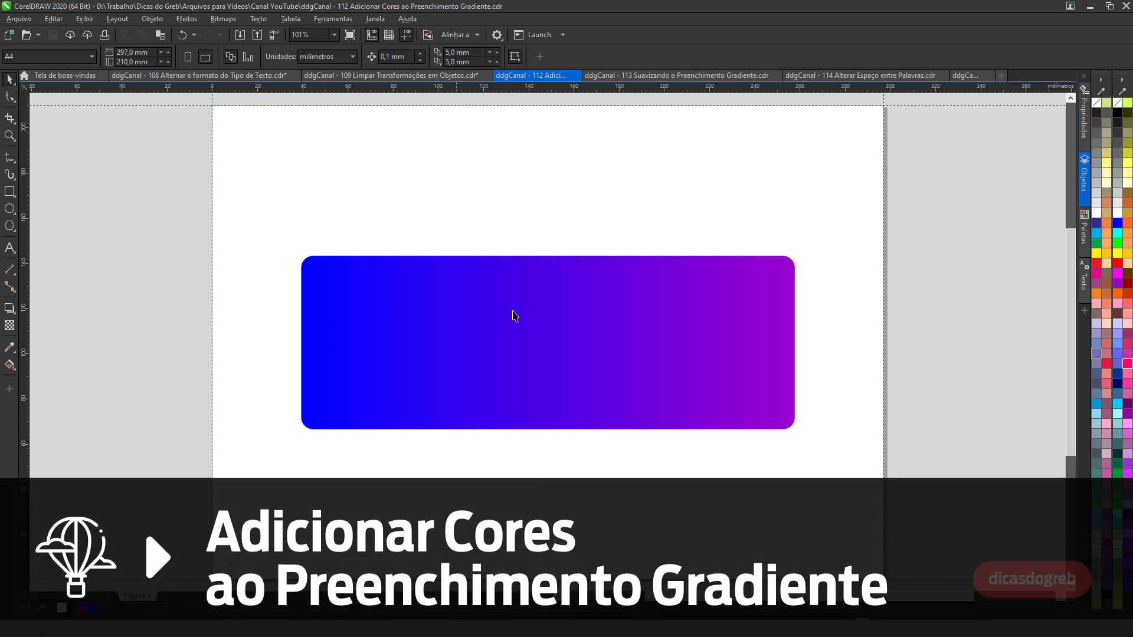
pyautogui.click(451, 361)
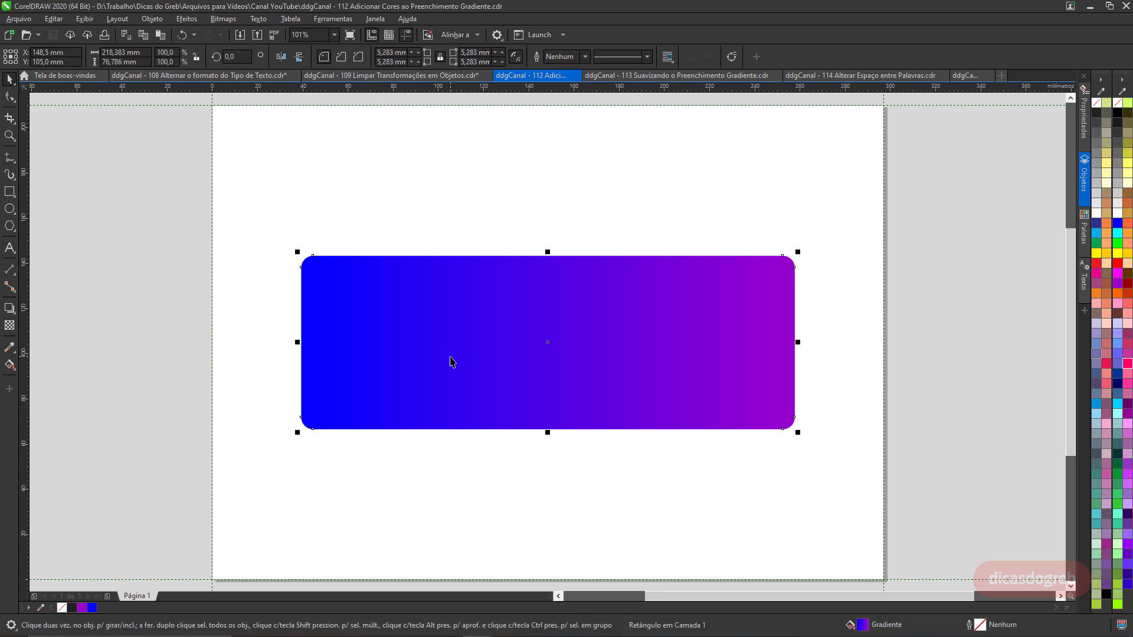
pyautogui.click(13, 366)
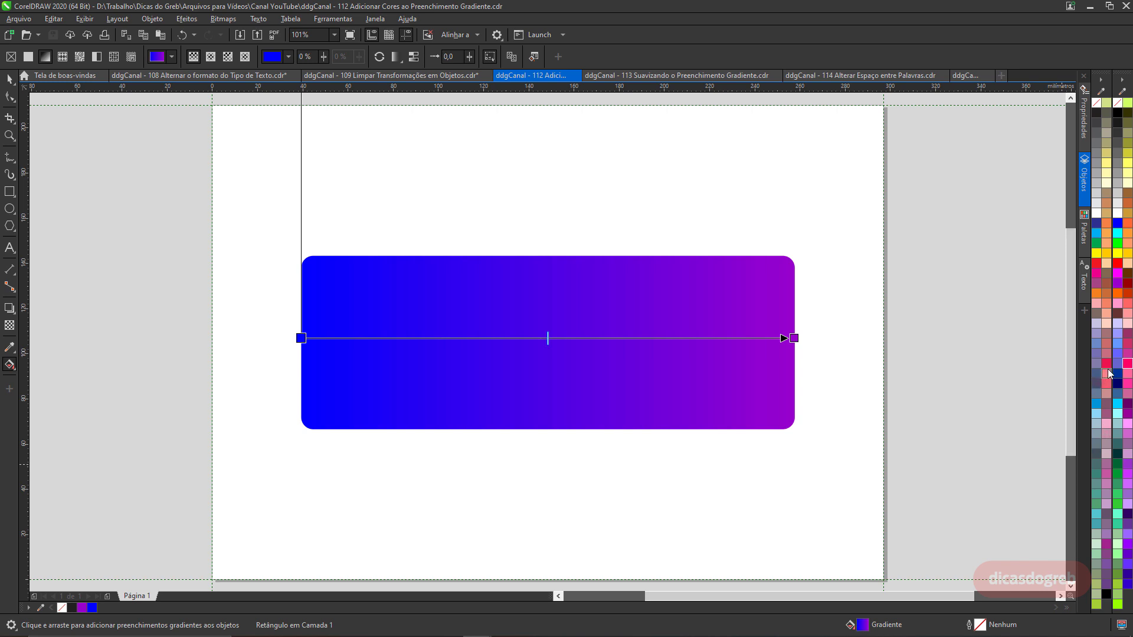
pyautogui.moveTo(1109, 373); pyautogui.dragTo(588, 338)
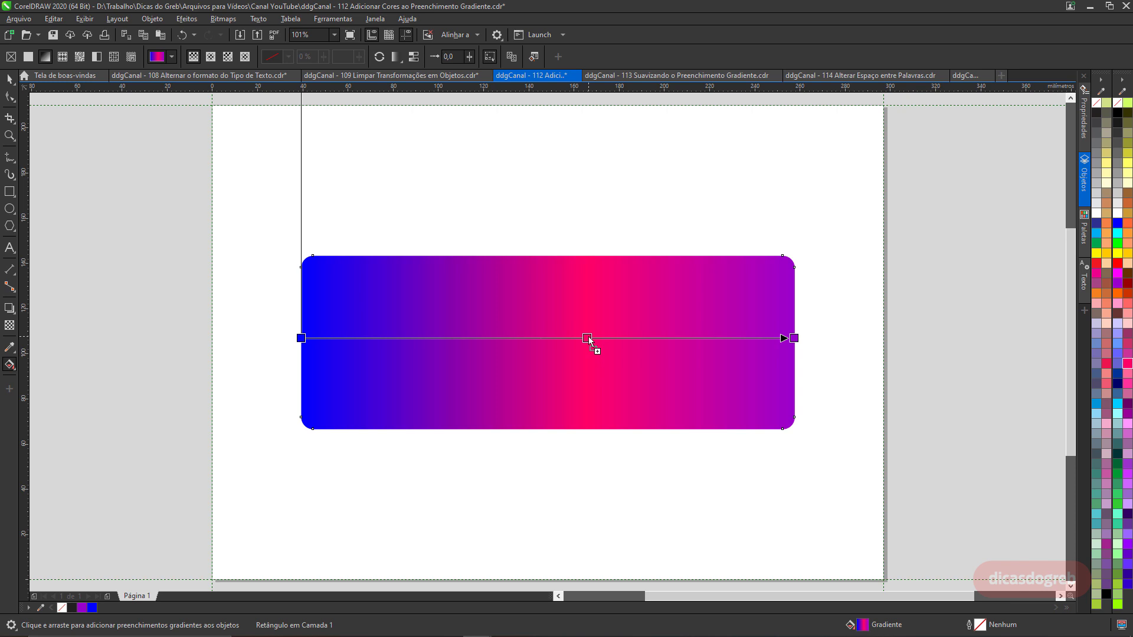
pyautogui.doubleClick(434, 338)
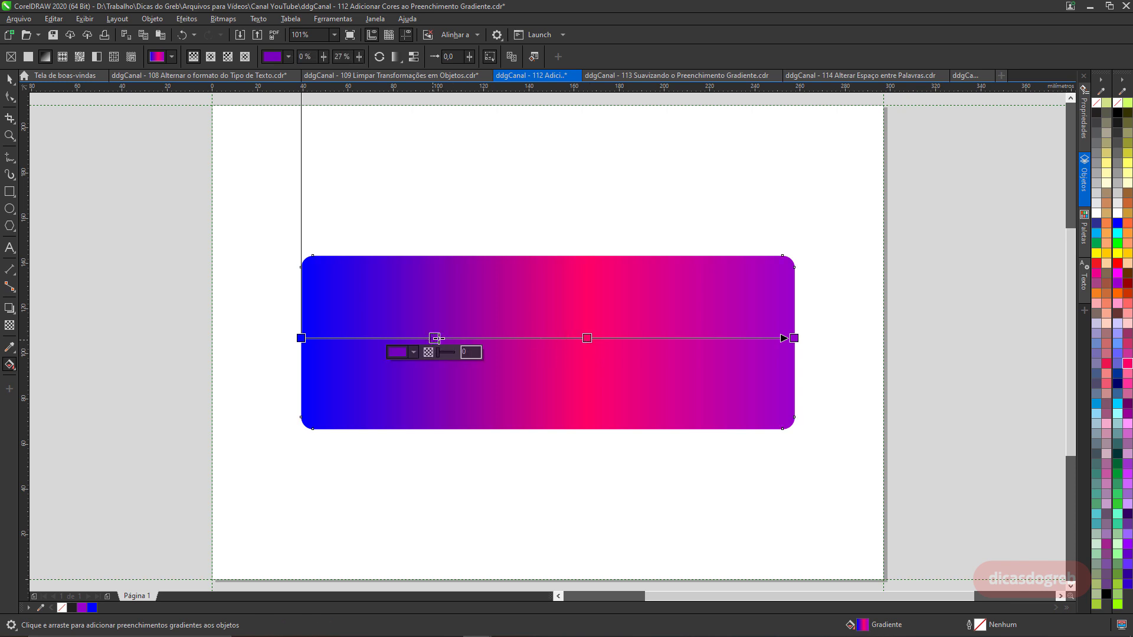
pyautogui.moveTo(433, 338); pyautogui.dragTo(483, 338)
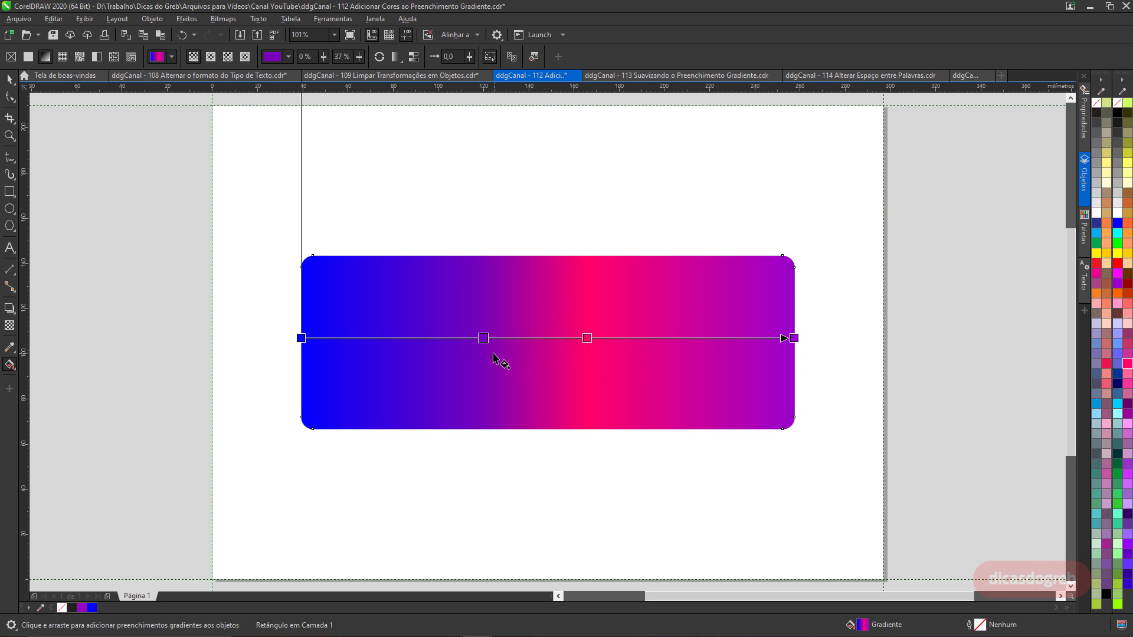
# Delete both added nodes from the rectangle's gradient.
pyautogui.moveTo(484, 336)
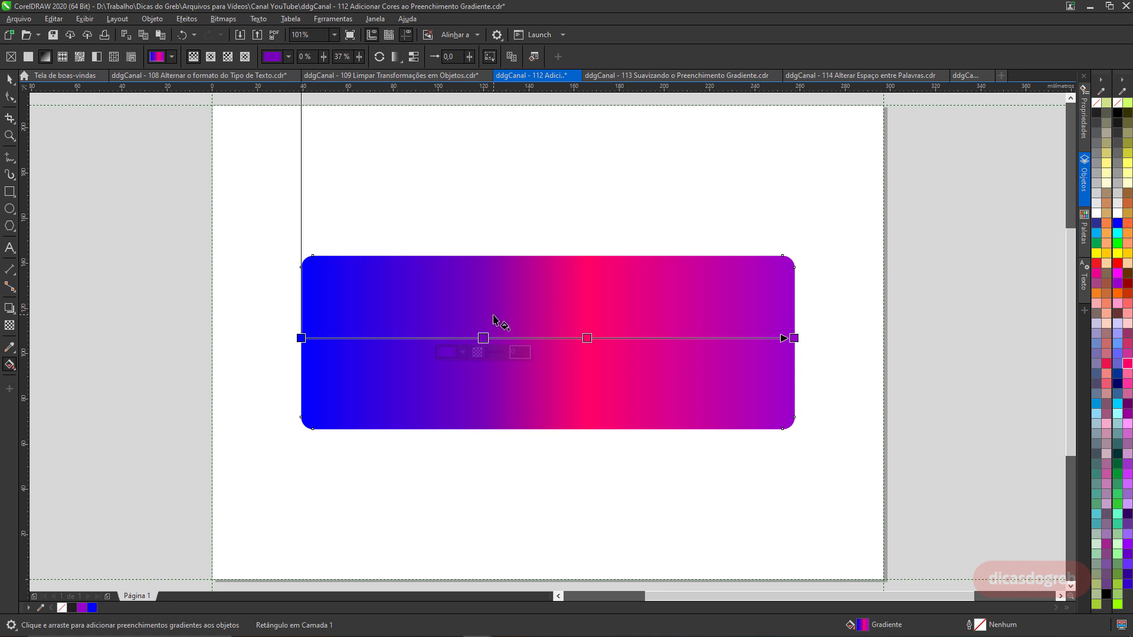
pyautogui.press('Delete')
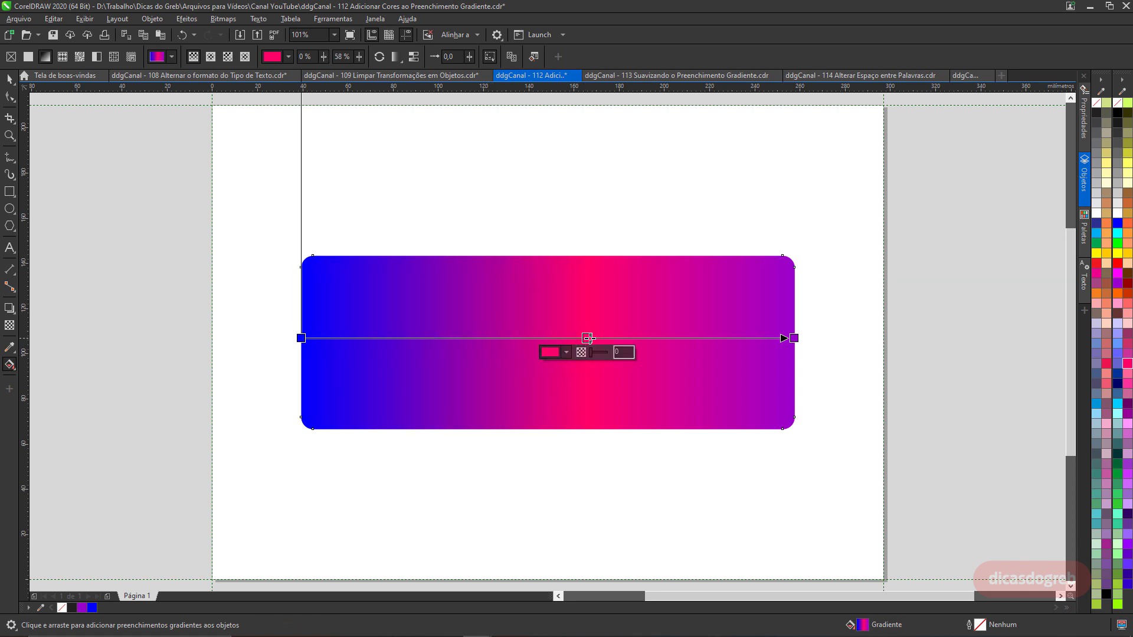
pyautogui.press('Delete')
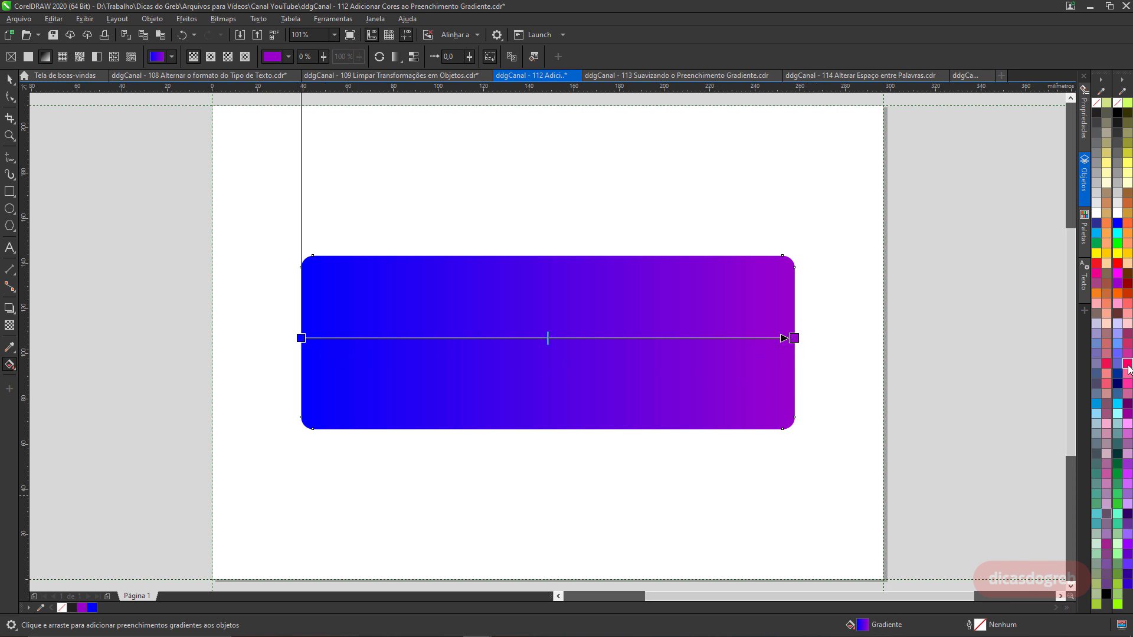
# Drop a Vermelho-néon node onto the gradient line and remove it again.
pyautogui.moveTo(1108, 365); pyautogui.dragTo(614, 343)
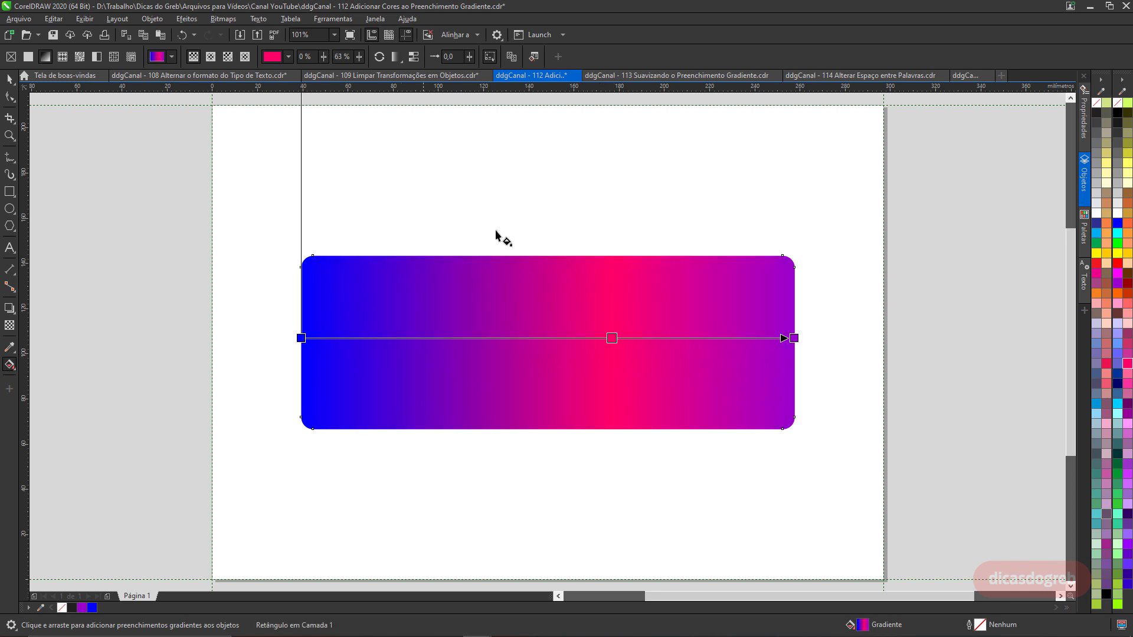
pyautogui.click(611, 338)
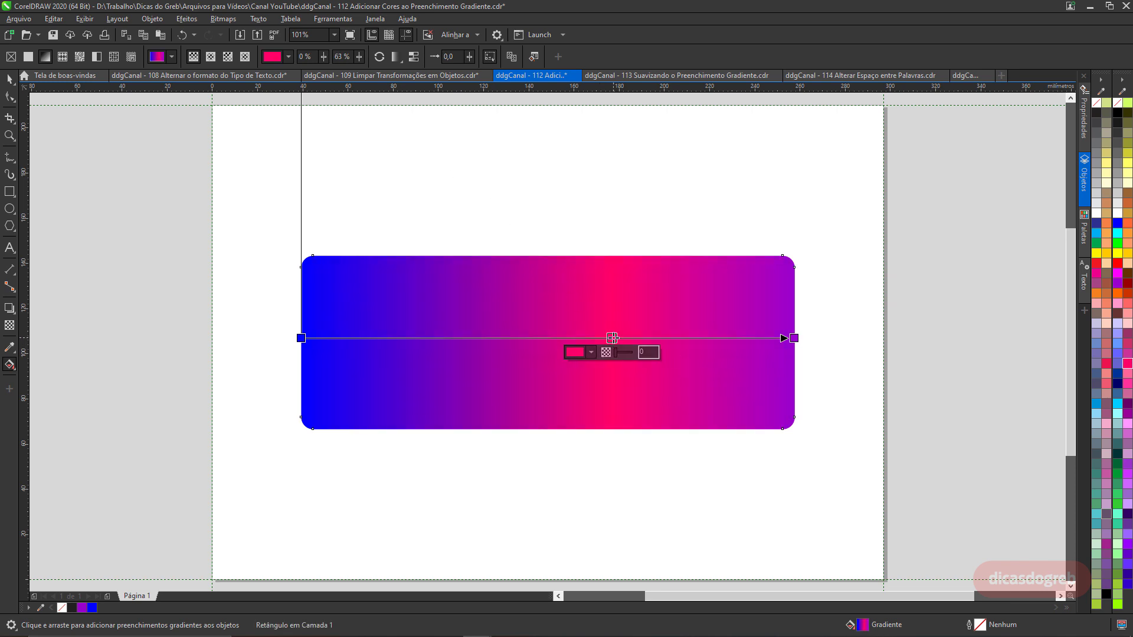
pyautogui.doubleClick(612, 338)
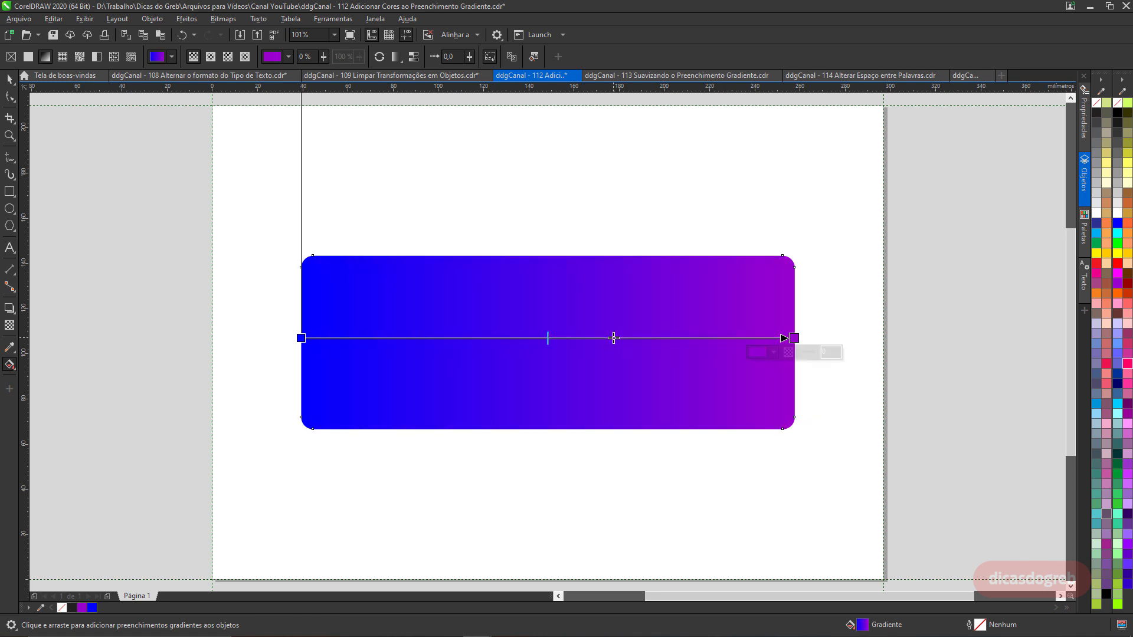
# Add a gradient node at about 28% and a Vermelho-néon node at about two-thirds along the rectangle's gradient.
pyautogui.doubleClick(439, 339)
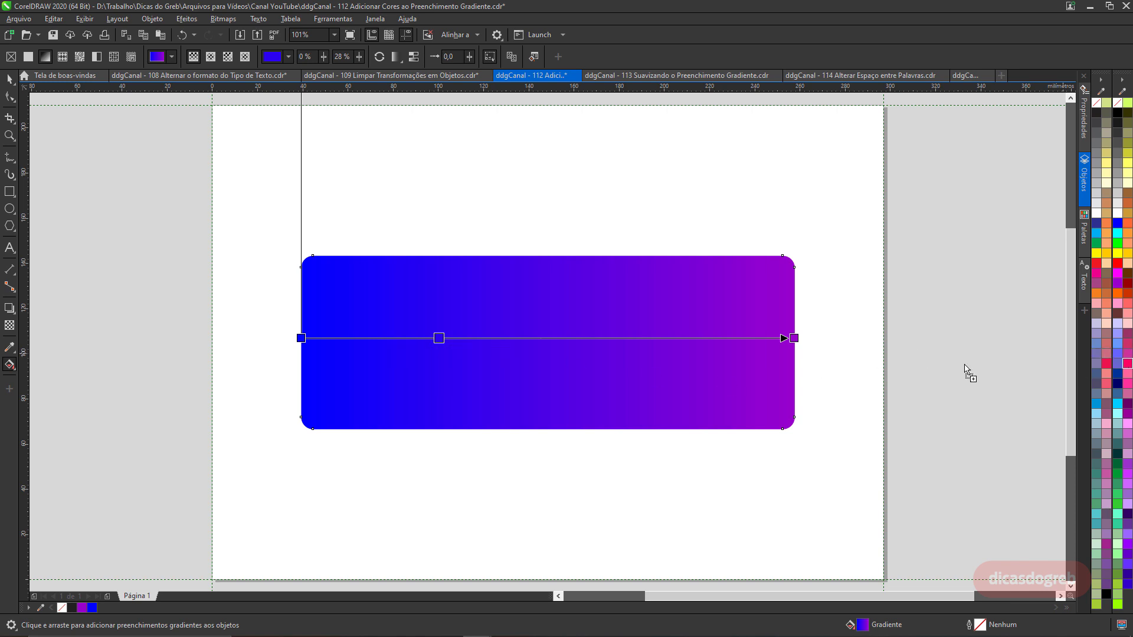
pyautogui.moveTo(965, 369); pyautogui.dragTo(658, 346)
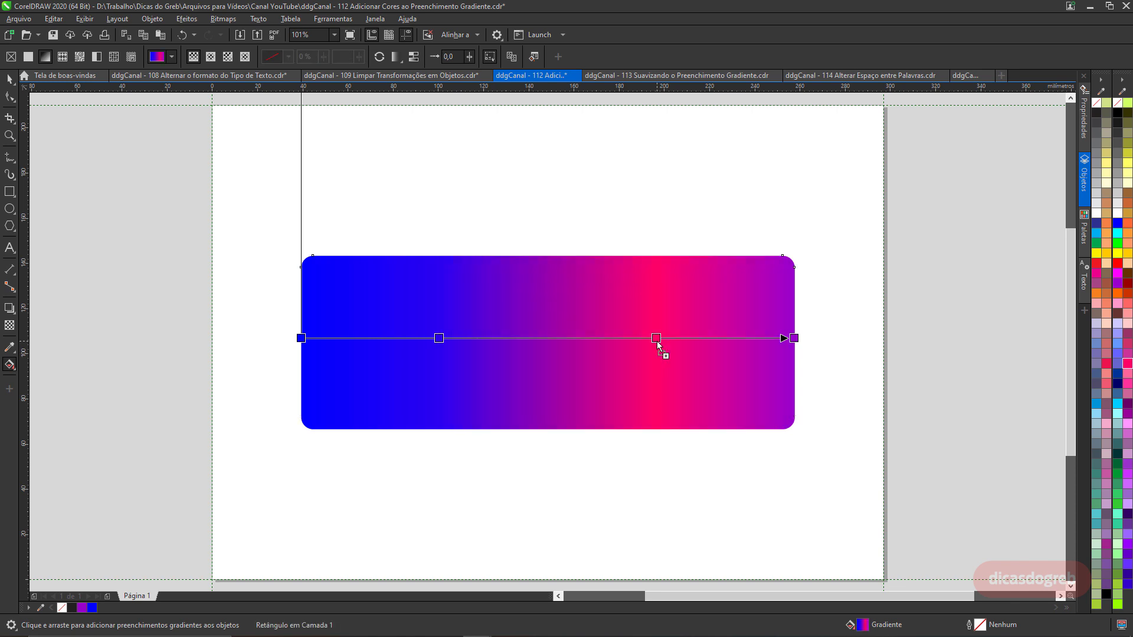
pyautogui.click(461, 211)
pyautogui.click(10, 79)
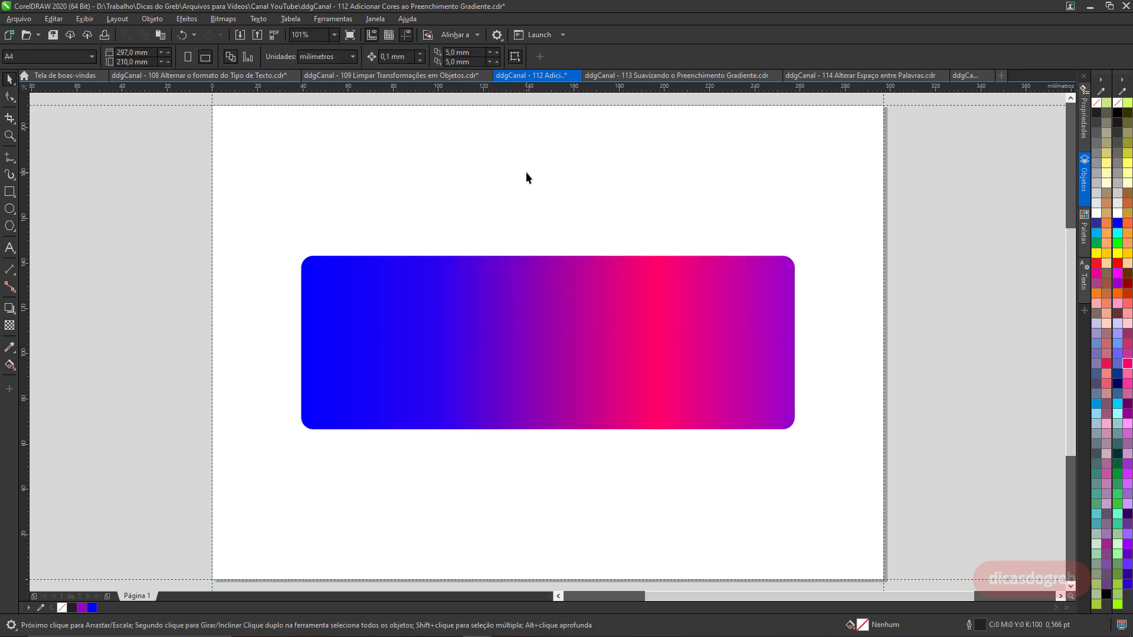
# In the smoothing document, apply an elliptical fountain fill to the circle.
pyautogui.click(676, 75)
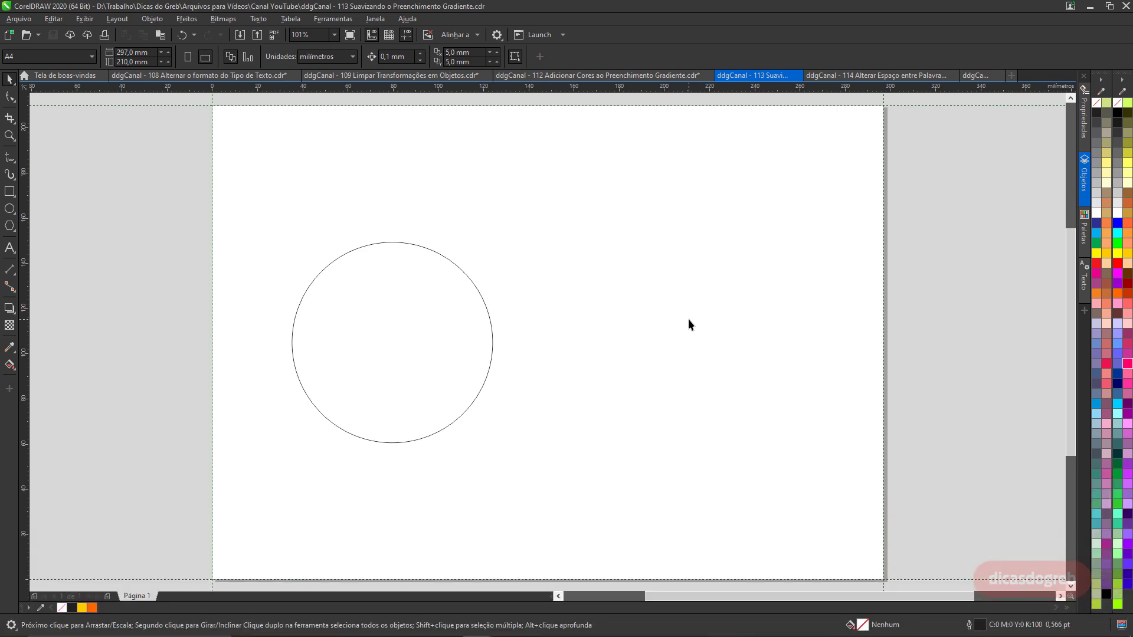
pyautogui.click(351, 321)
pyautogui.click(9, 365)
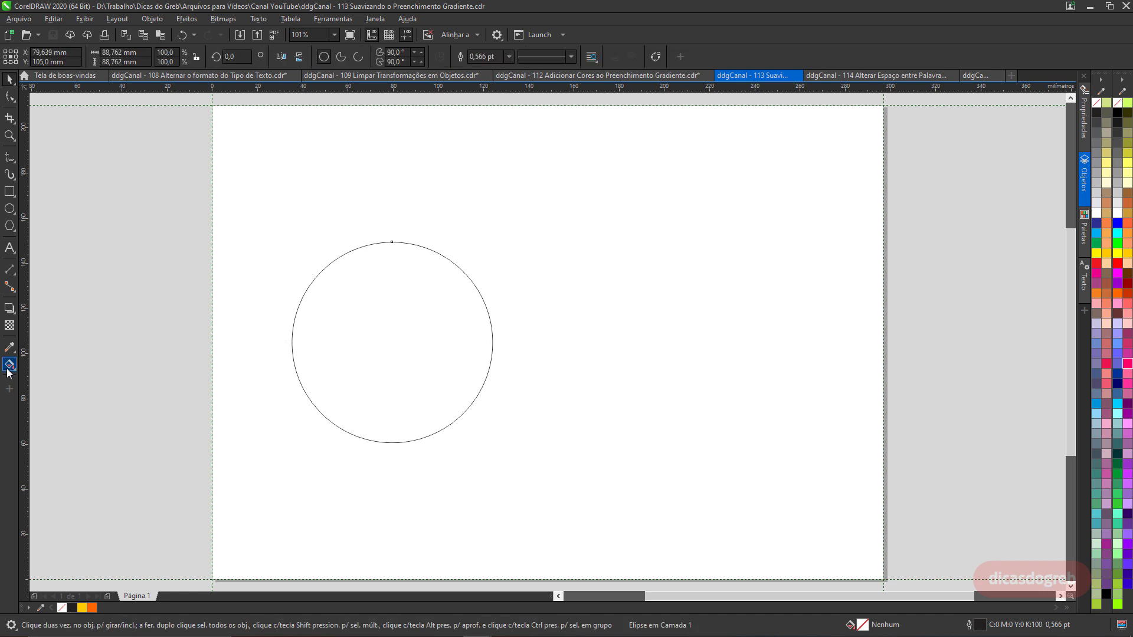
pyautogui.click(45, 56)
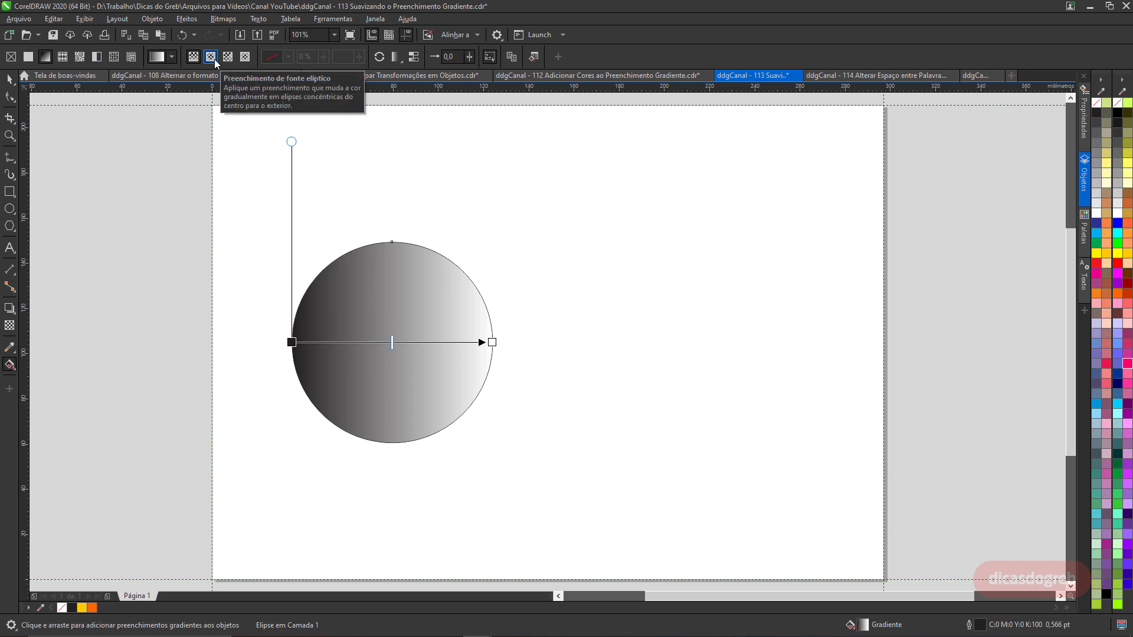
pyautogui.click(214, 59)
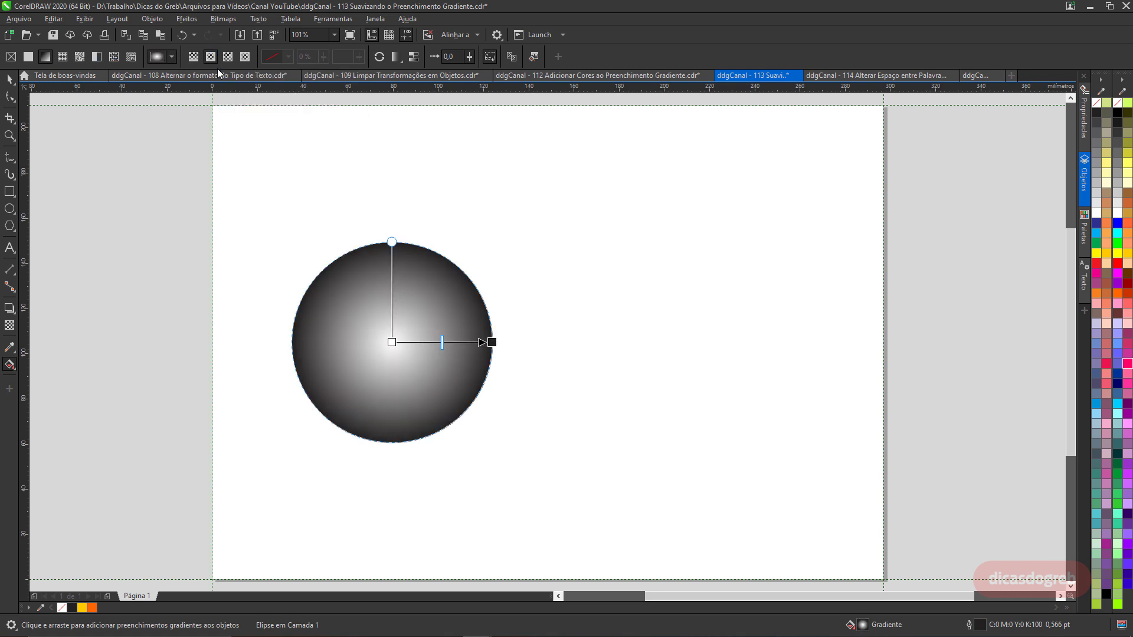
# Set the elliptical gradient's center color to yellow and its outer color to orange.
pyautogui.click(391, 342)
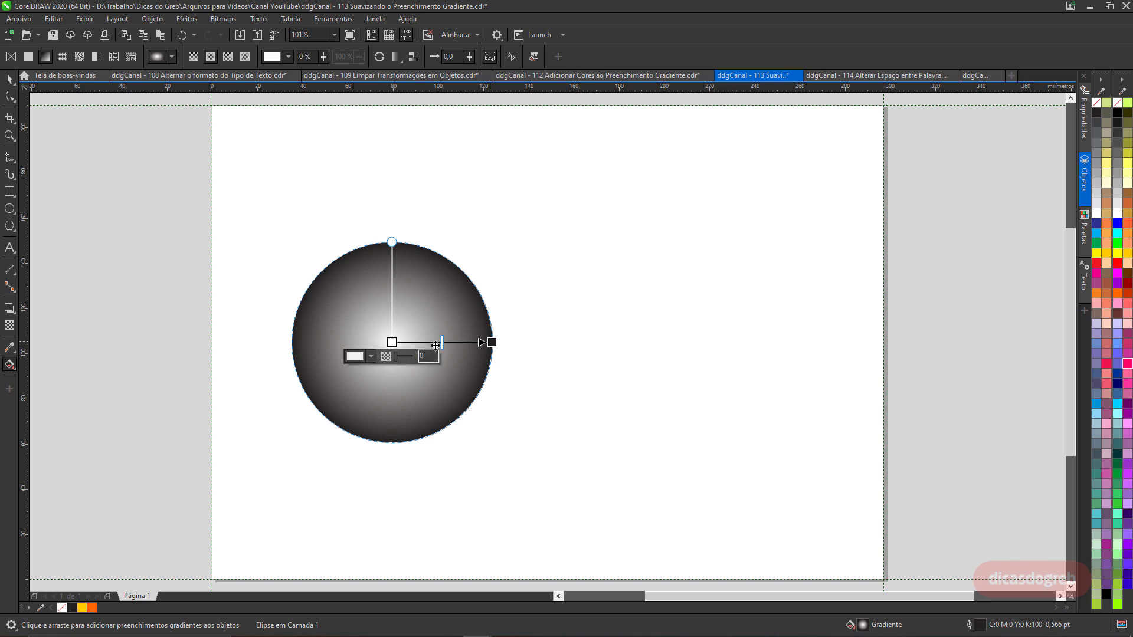
pyautogui.click(1128, 254)
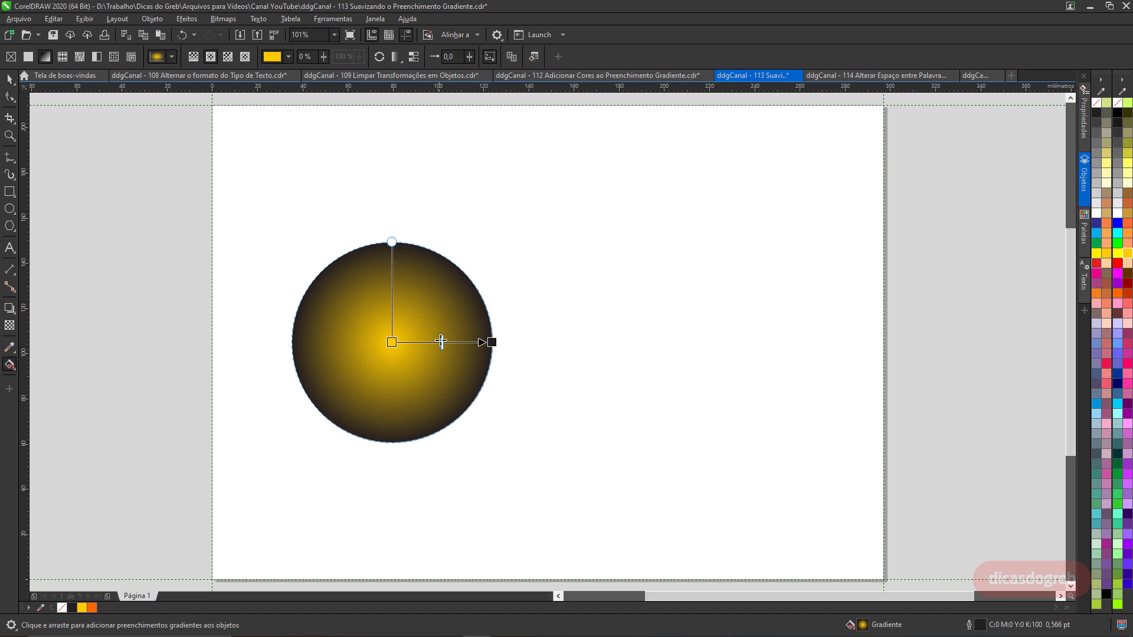
pyautogui.click(491, 342)
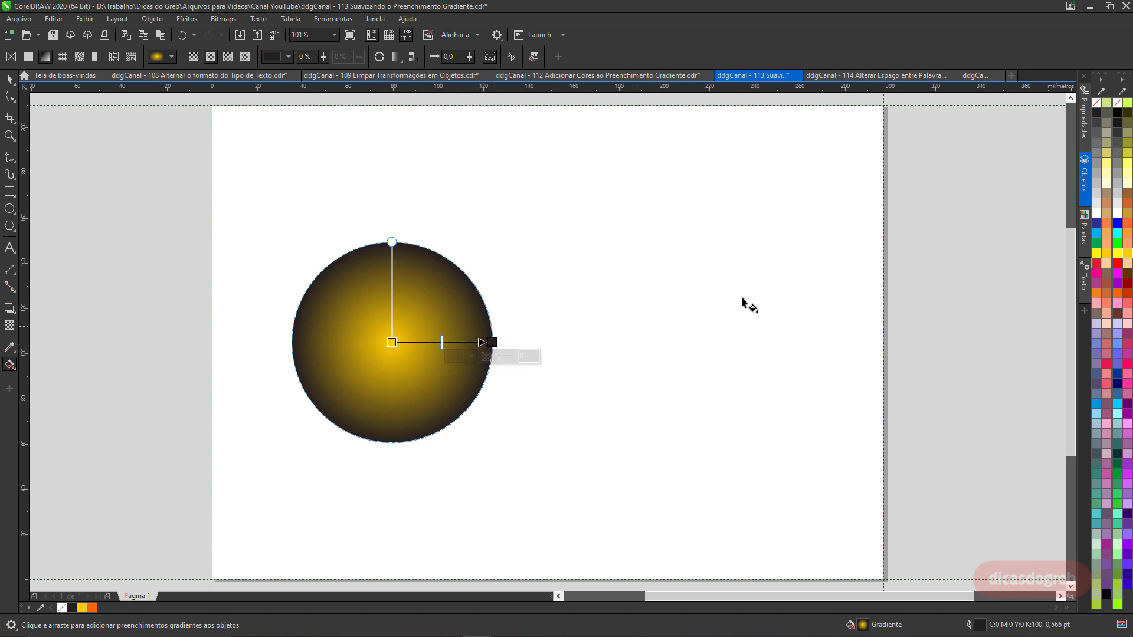
pyautogui.click(1116, 295)
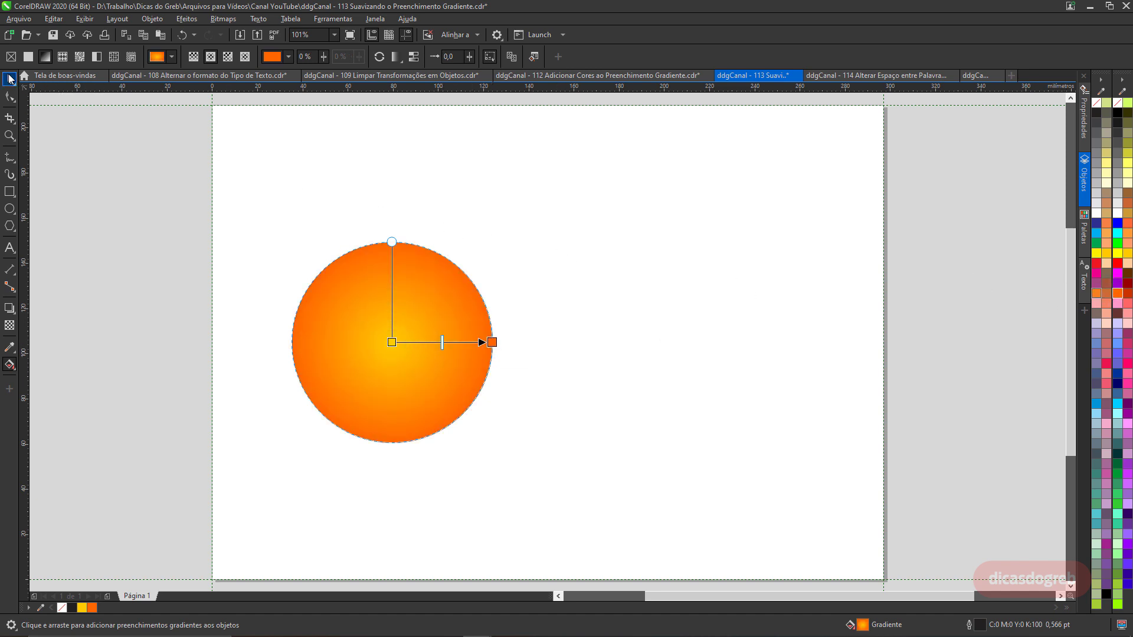
# Place a copy of the filled circle to its right and inspect the Smooth option for the copy's gradient.
pyautogui.click(8, 78)
pyautogui.moveTo(392, 328); pyautogui.dragTo(643, 312)
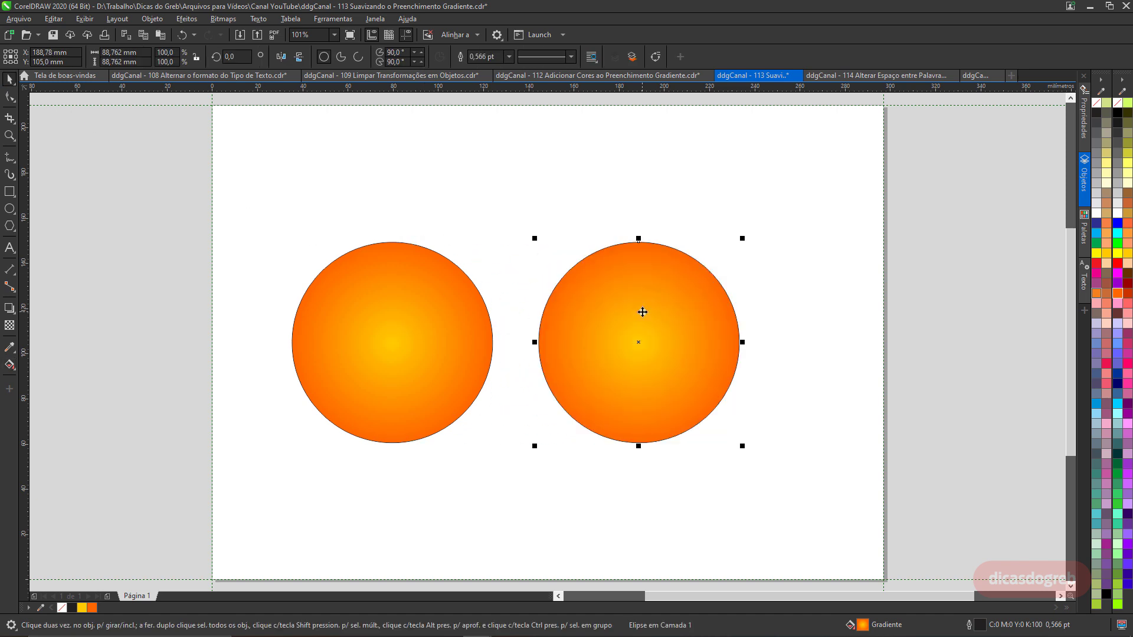
pyautogui.click(9, 366)
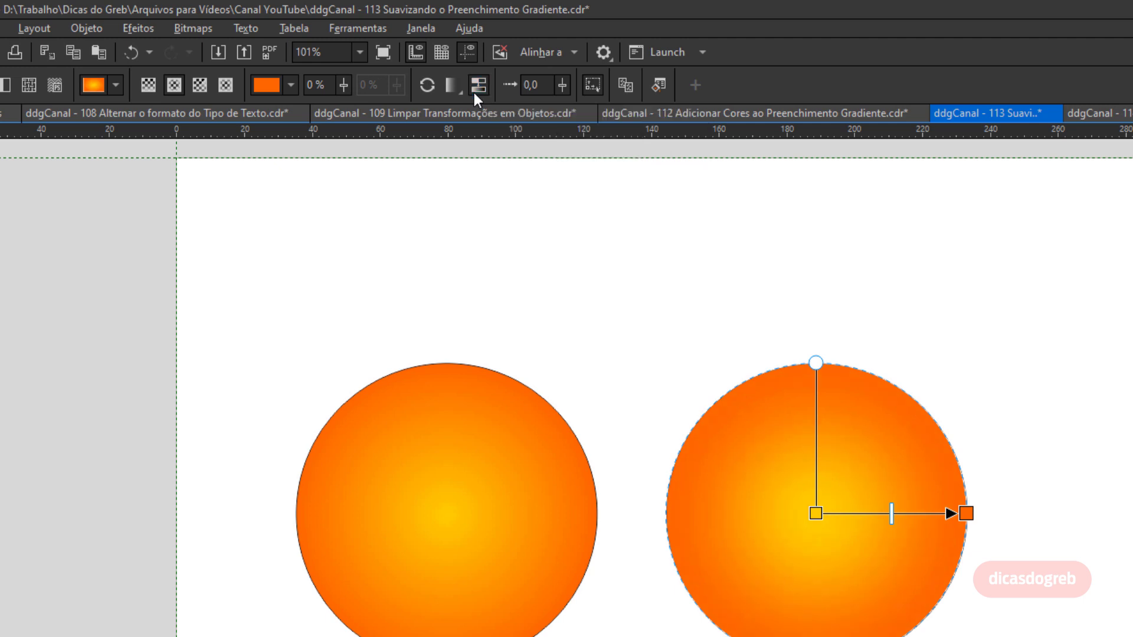
pyautogui.press('space')
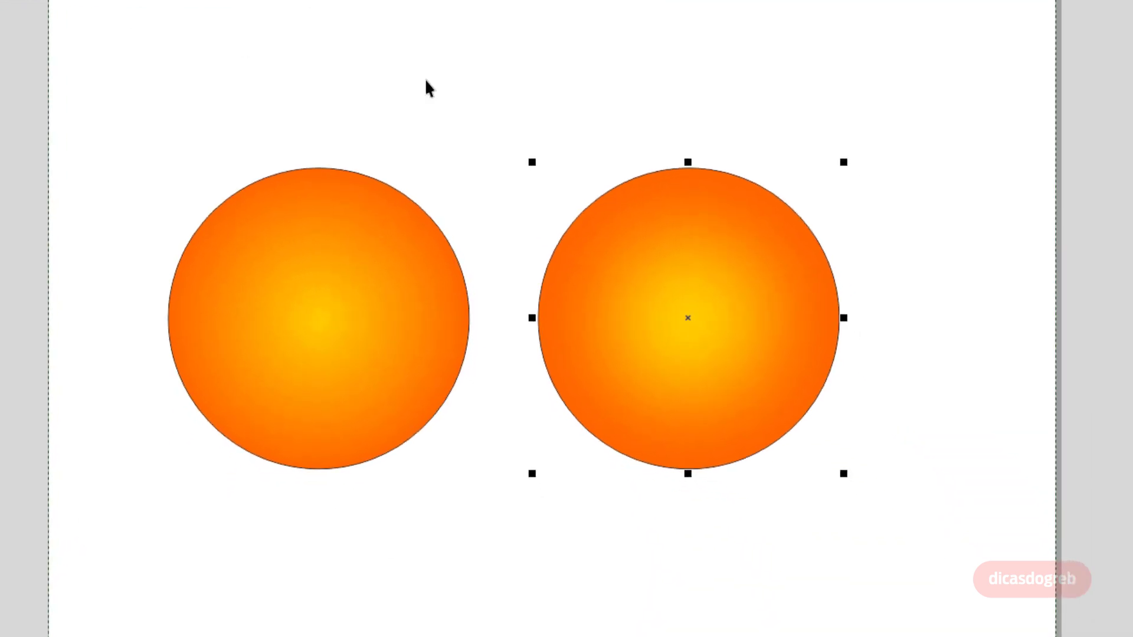
pyautogui.click(550, 272)
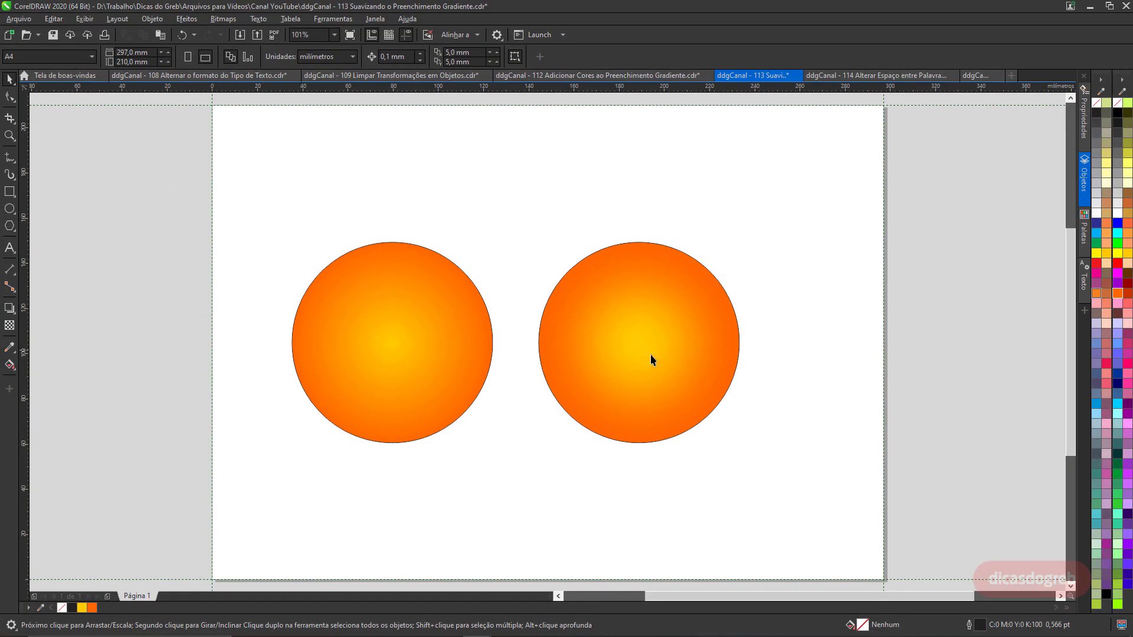
pyautogui.click(725, 361)
pyautogui.press('g')
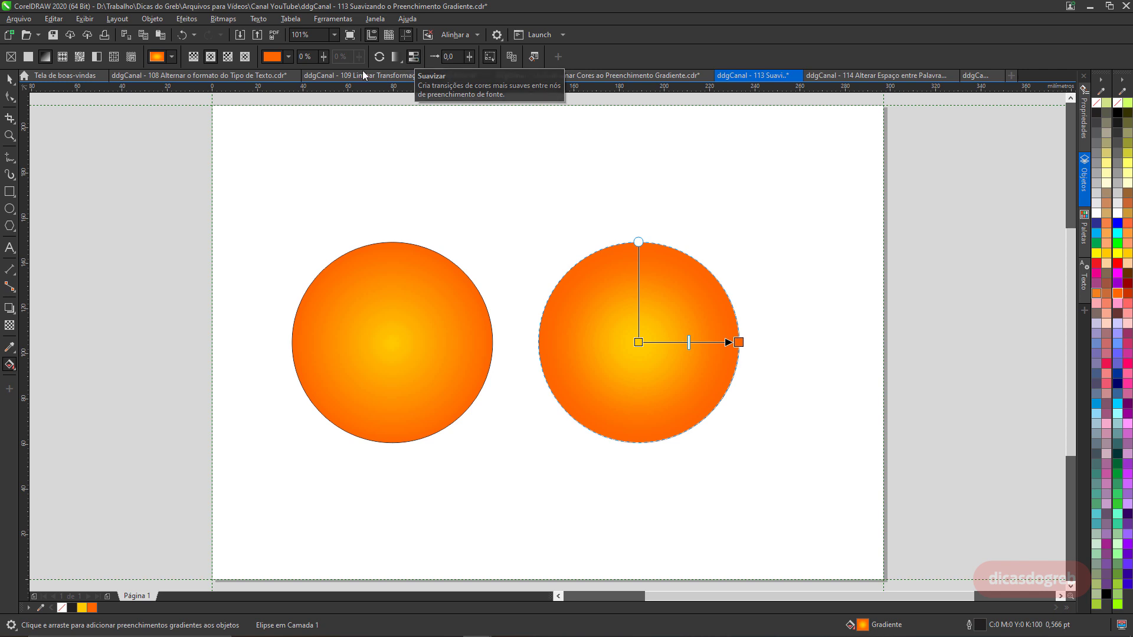
pyautogui.click(11, 79)
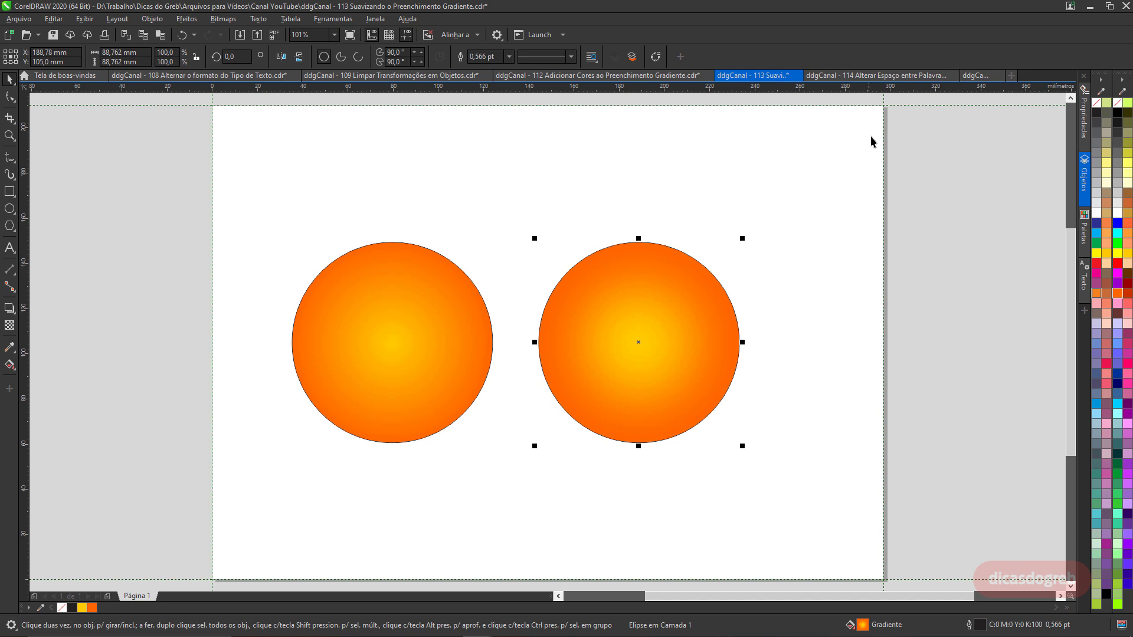
# In the word-spacing document, zoom in and widen the letter spacing of MISTER BURGUER with the Shape tool.
pyautogui.click(873, 78)
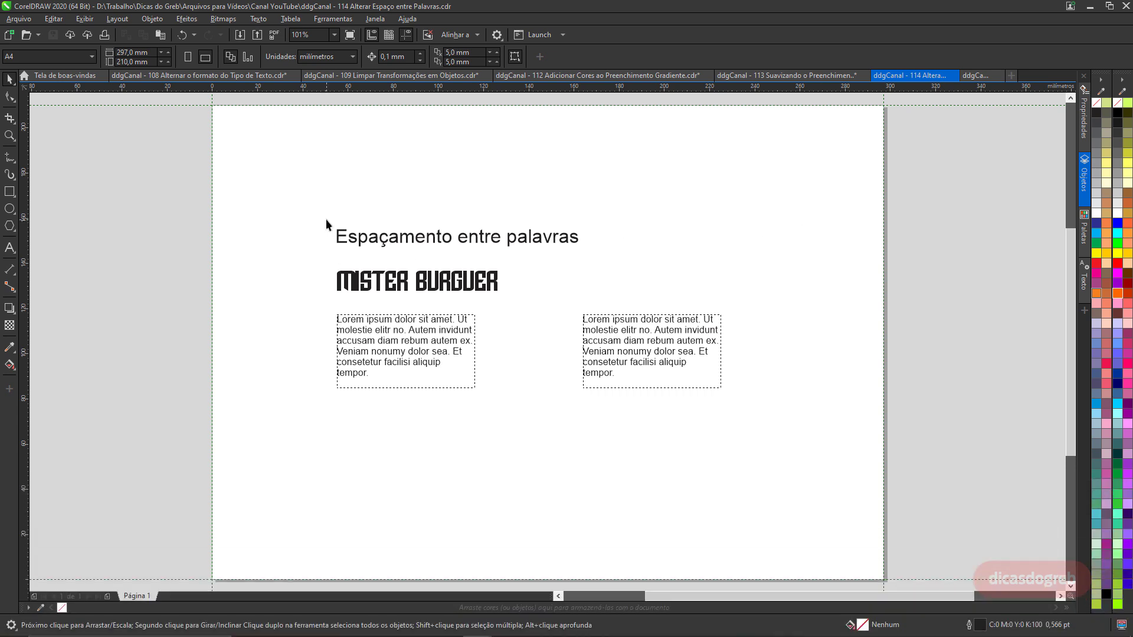
pyautogui.press('z')
pyautogui.moveTo(298, 197); pyautogui.dragTo(756, 440)
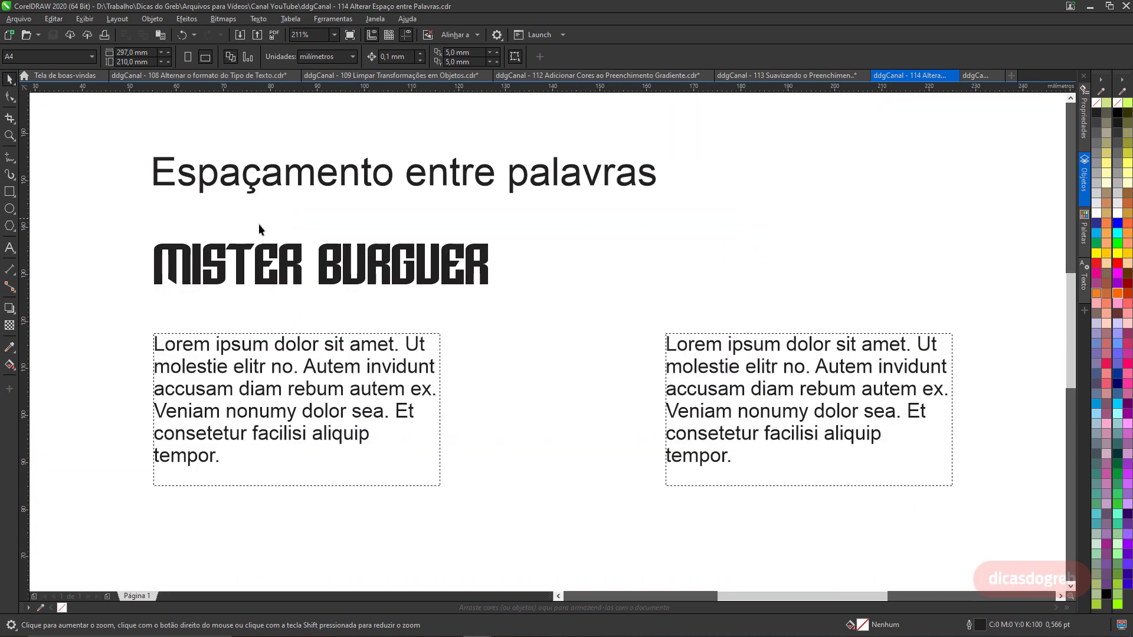
pyautogui.click(260, 269)
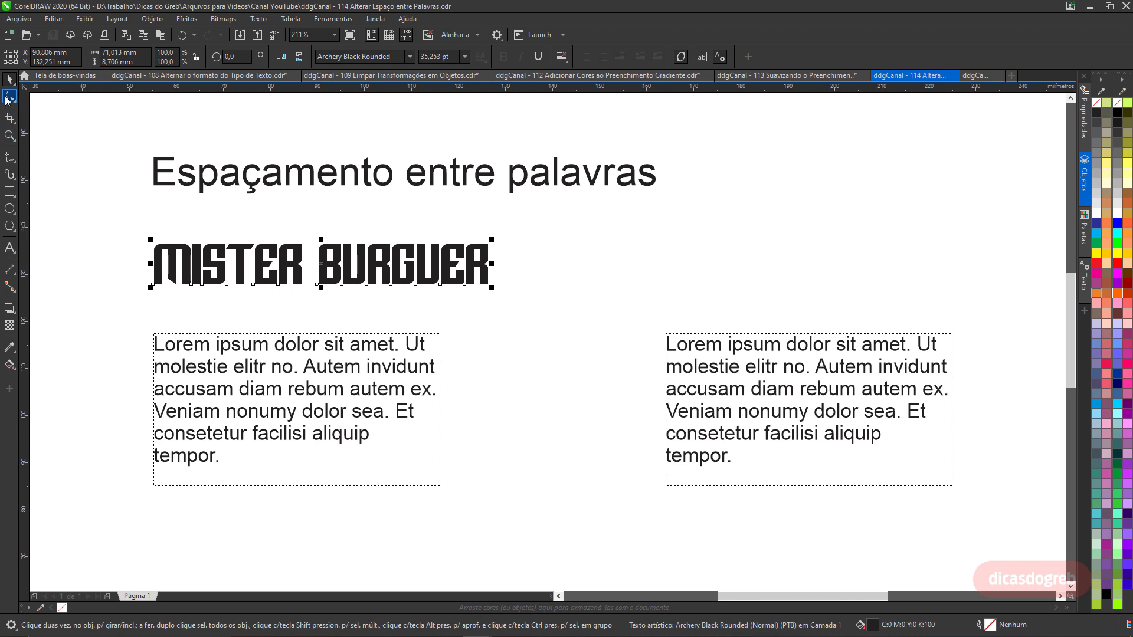
pyautogui.click(9, 97)
pyautogui.moveTo(491, 290); pyautogui.dragTo(810, 291)
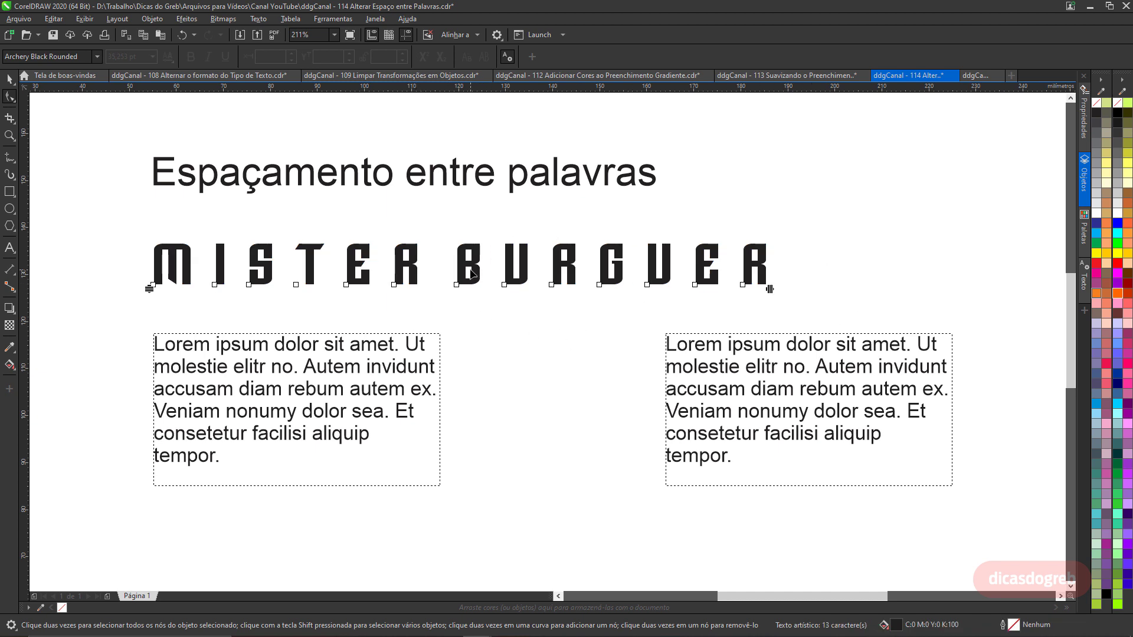
# Select the letters of BURGUER and shift them right to widen the gap between the two words.
pyautogui.moveTo(441, 266); pyautogui.dragTo(761, 305)
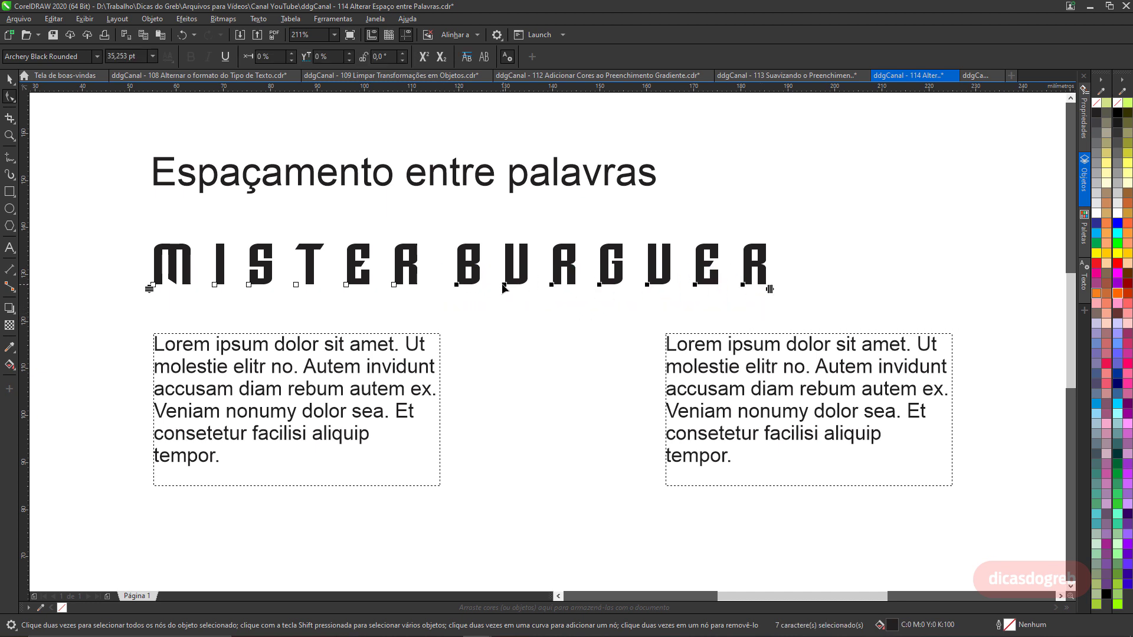
pyautogui.moveTo(506, 288); pyautogui.dragTo(548, 284)
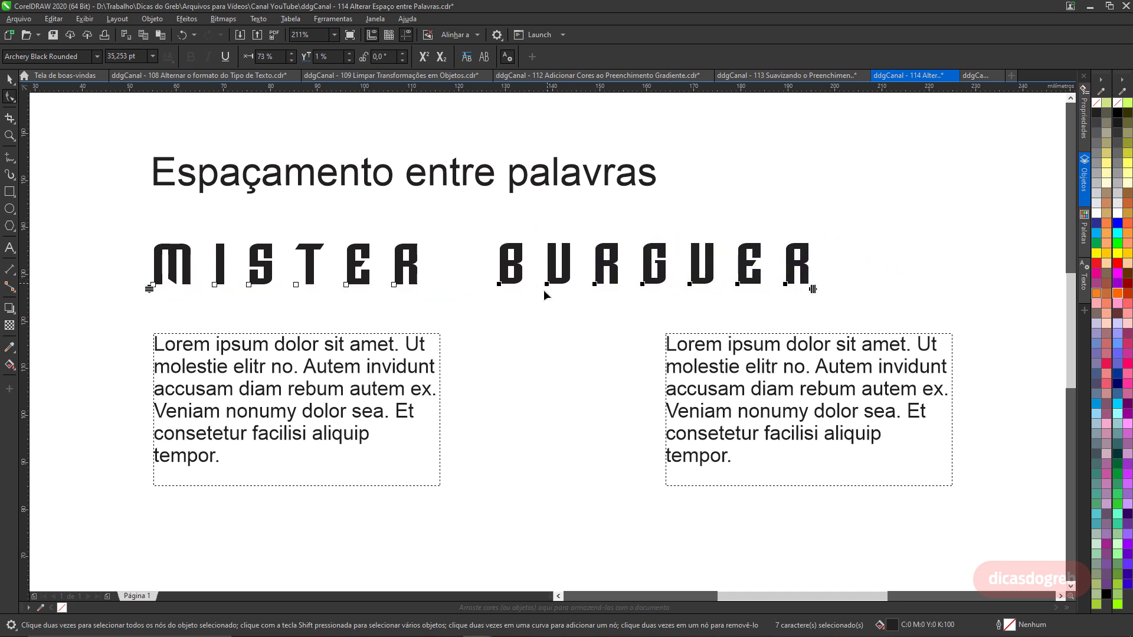
# Undo the letter-spacing and word-shift changes on MISTER BURGUER.
pyautogui.click(181, 35)
pyautogui.click(181, 35)
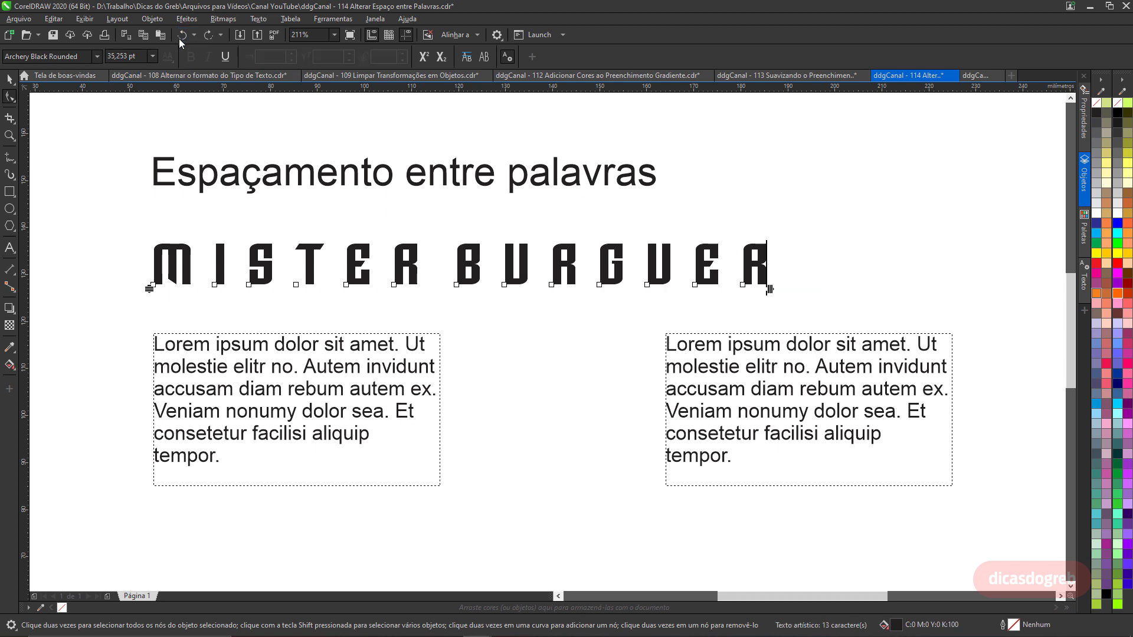
pyautogui.click(182, 35)
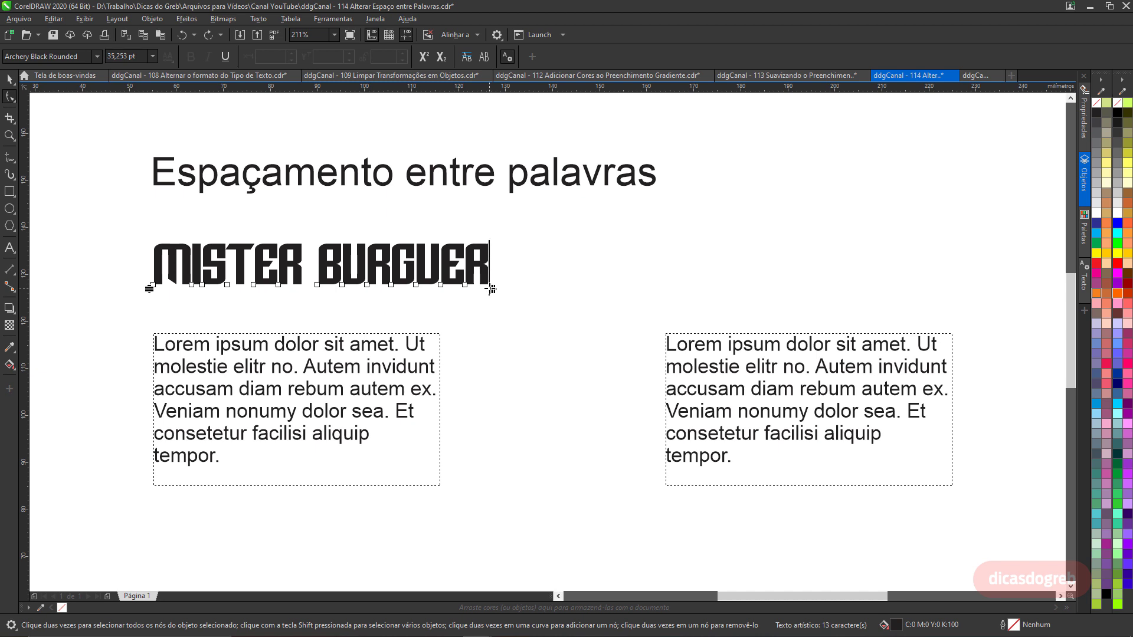
# Widen the word spacing of MISTER BURGUER with the Shape tool's spacing handle.
pyautogui.moveTo(491, 289); pyautogui.dragTo(509, 300)
pyautogui.moveTo(497, 308); pyautogui.dragTo(517, 302)
pyautogui.press('space')
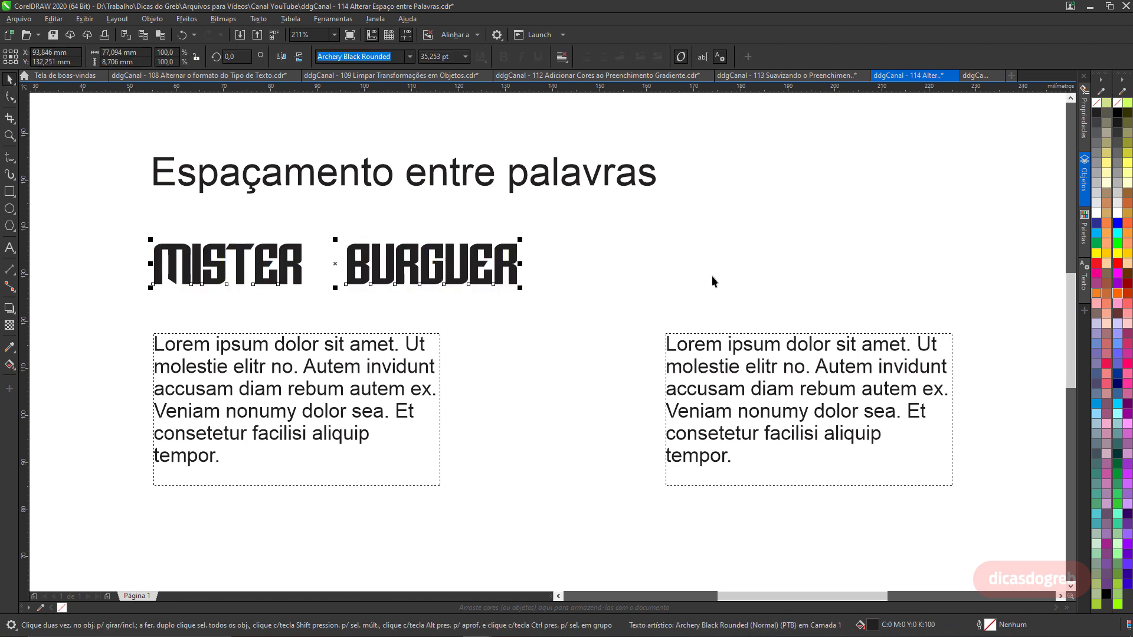
# Open the Text docker's paragraph settings and set MISTER BURGUER's word spacing to 100%.
pyautogui.click(1084, 278)
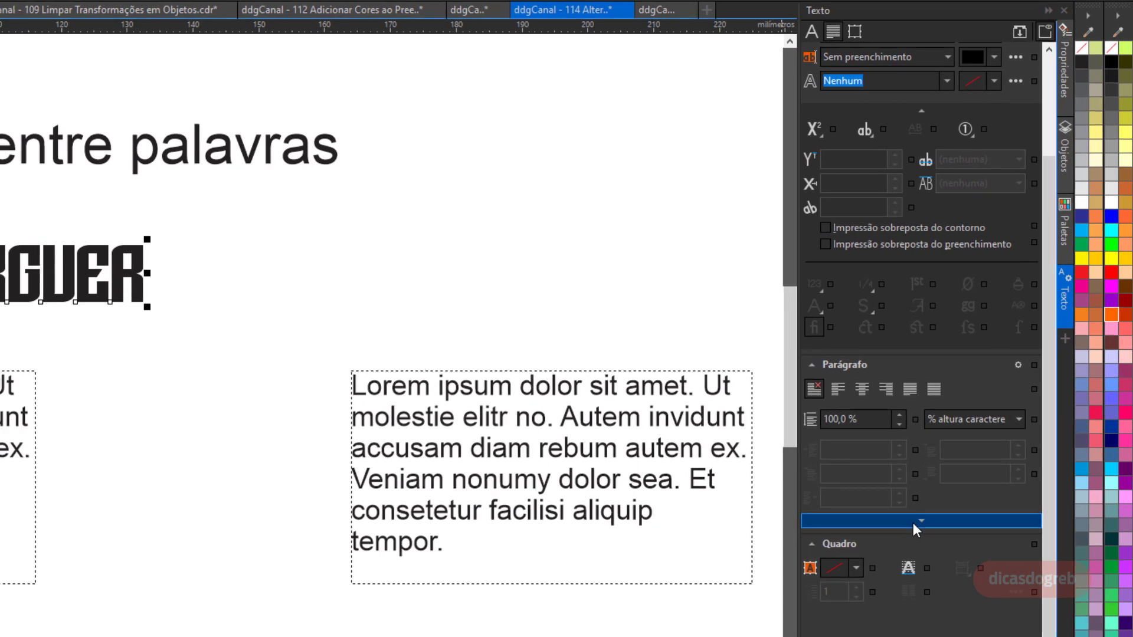
pyautogui.click(914, 522)
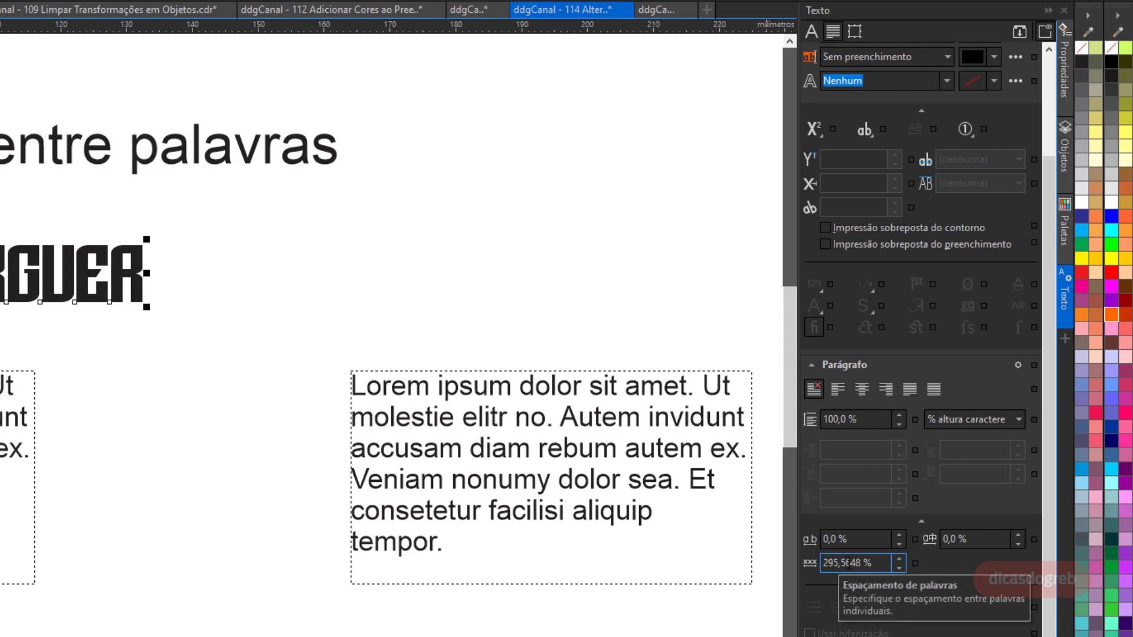
pyautogui.moveTo(857, 564); pyautogui.dragTo(781, 574)
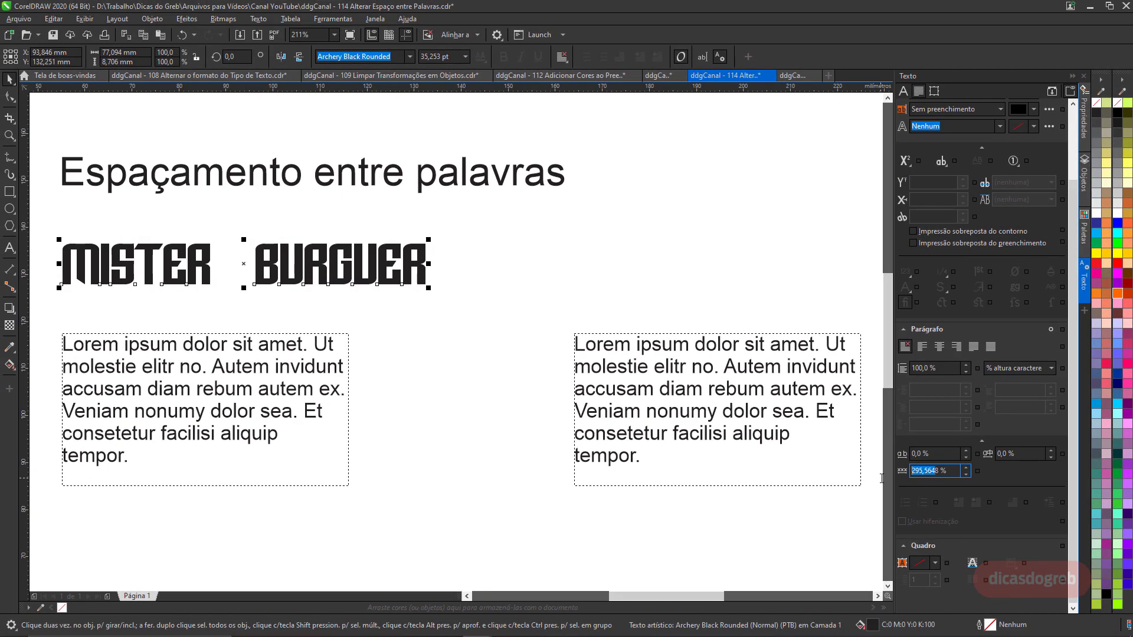
pyautogui.press('BackSpace')
pyautogui.write('100')
pyautogui.press('Return')
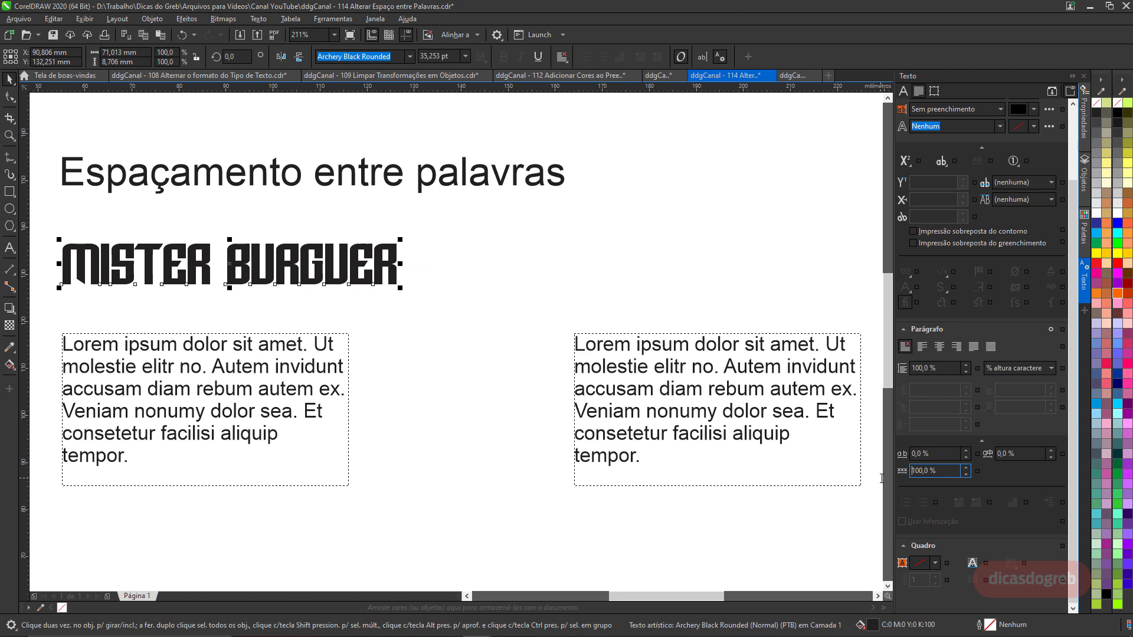
# Select the left paragraph text and widen its word spacing to about 510% with the Shape tool's handle.
pyautogui.click(207, 415)
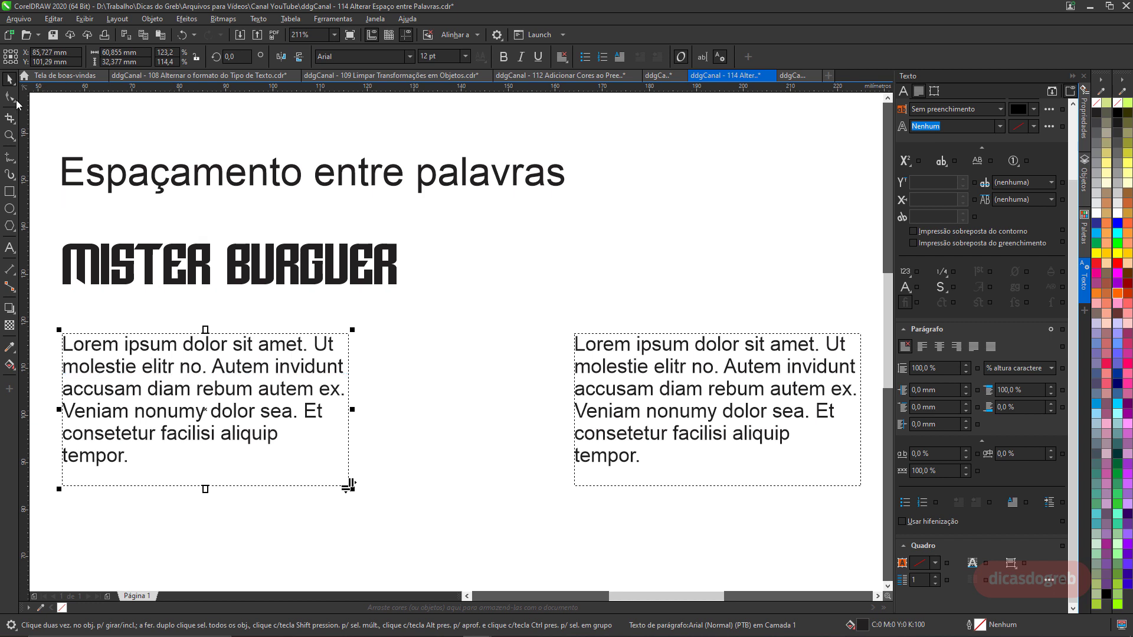
pyautogui.click(16, 100)
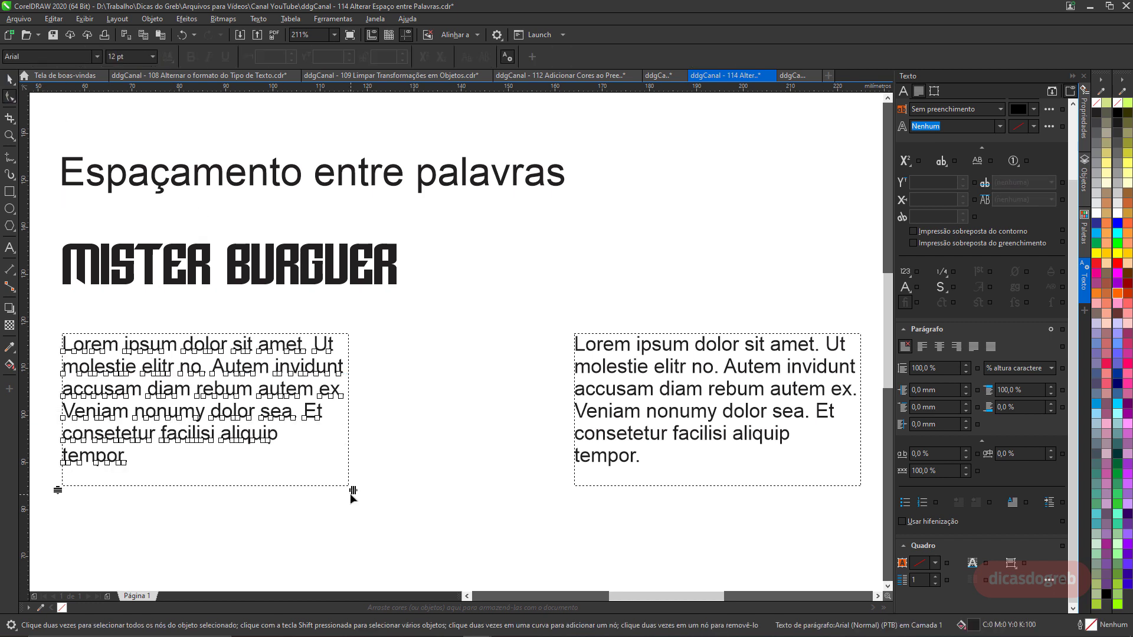
pyautogui.moveTo(351, 493); pyautogui.dragTo(462, 485)
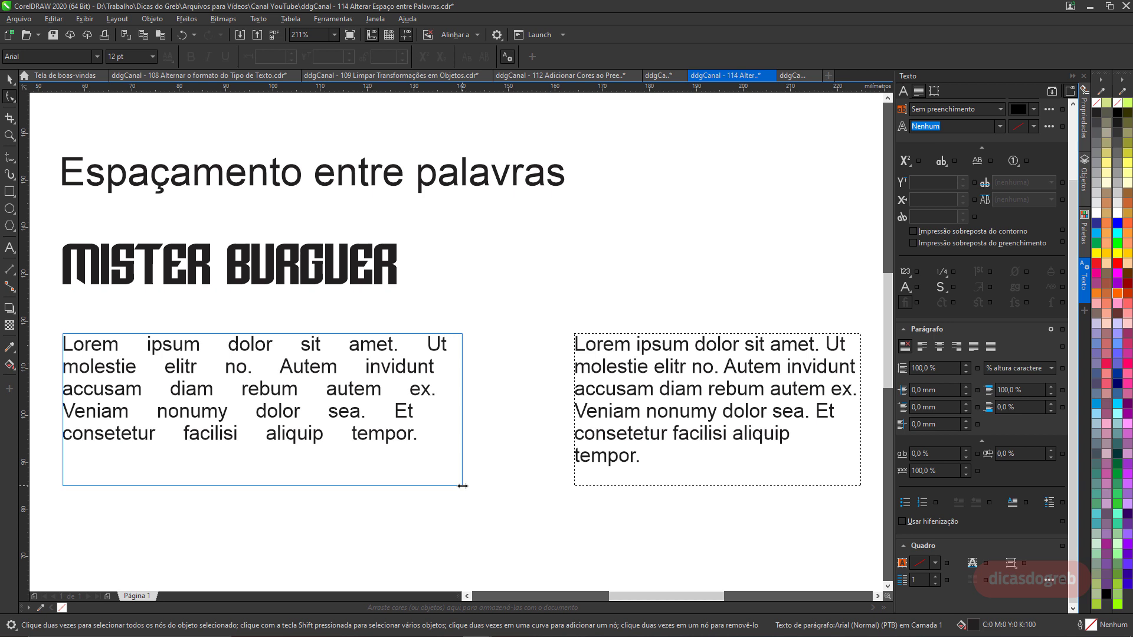
pyautogui.moveTo(463, 486); pyautogui.dragTo(463, 486)
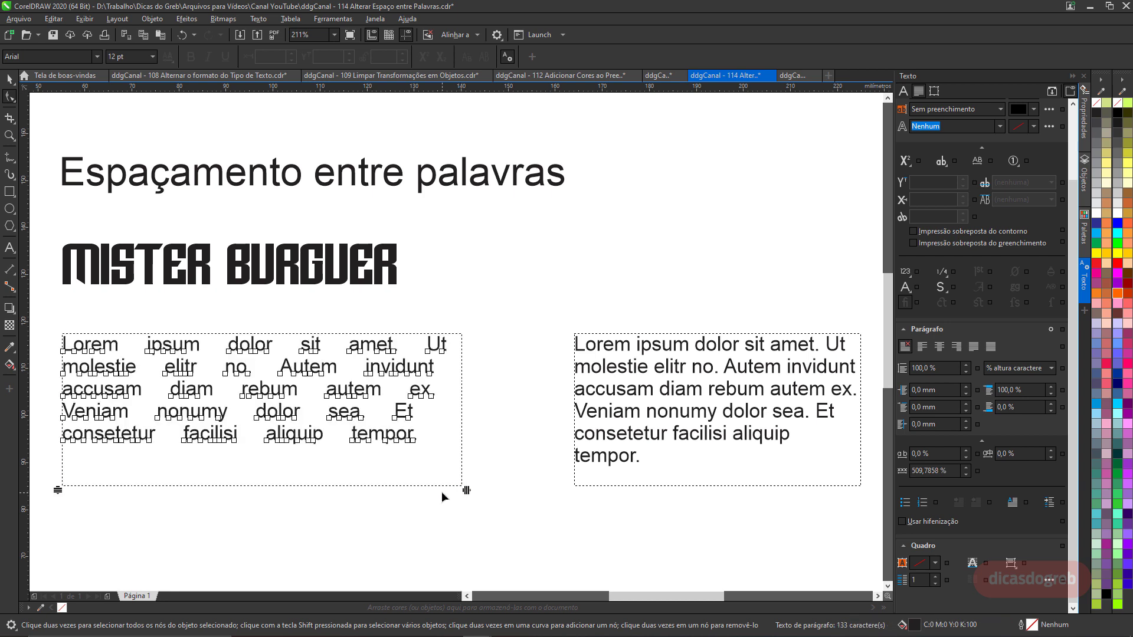
pyautogui.press('space')
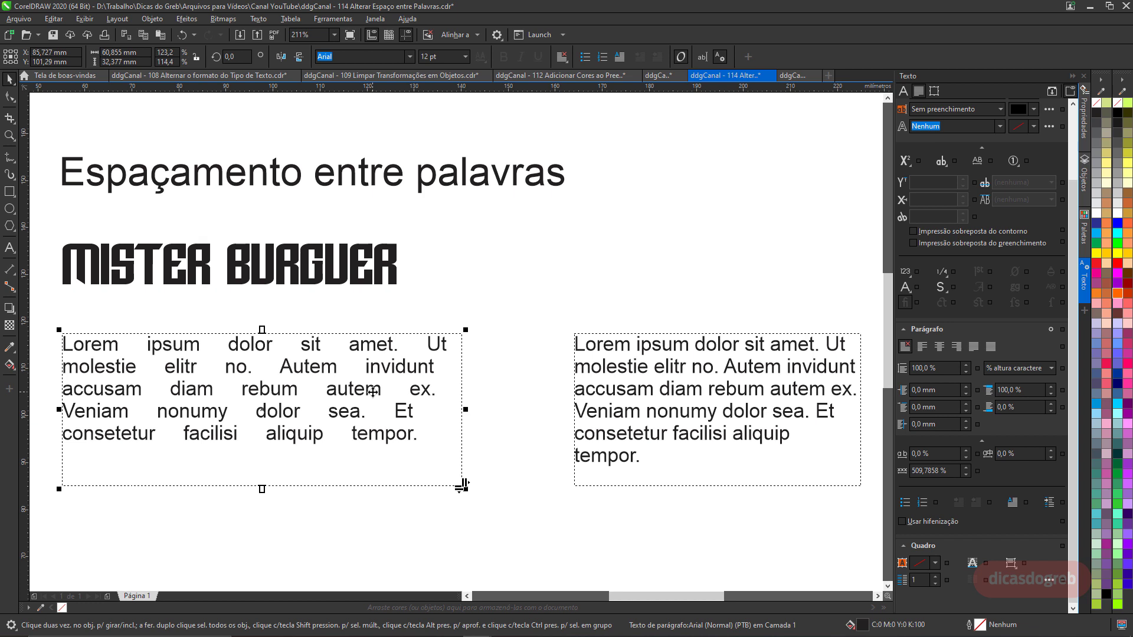
# Select the right paragraph text and set its word spacing to 130%, then 131%.
pyautogui.click(631, 374)
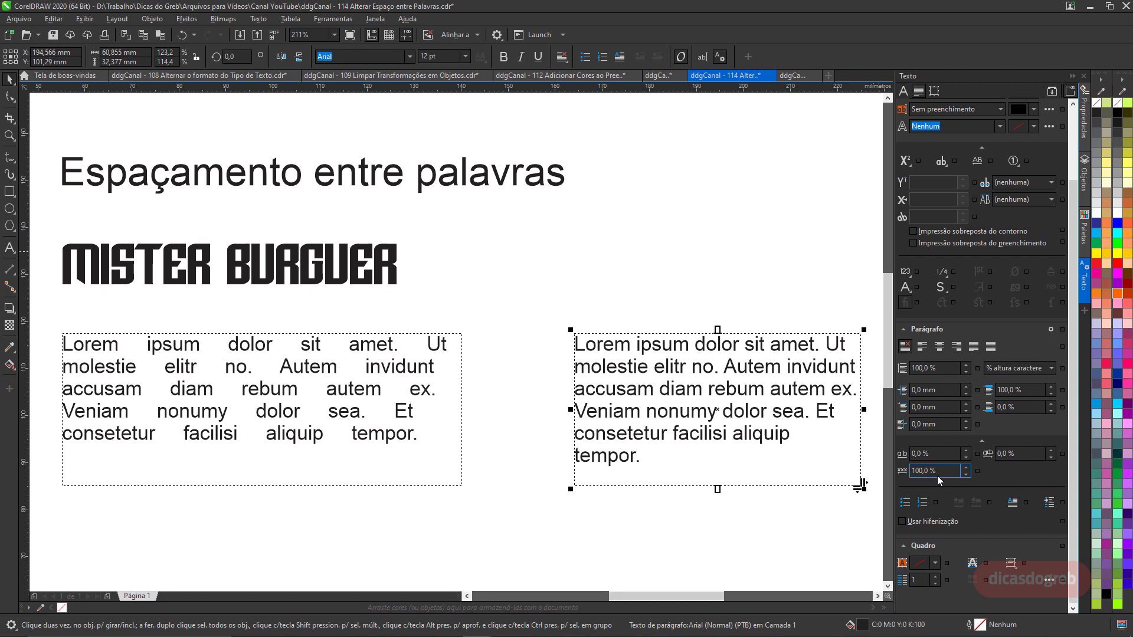
pyautogui.moveTo(930, 471); pyautogui.dragTo(896, 477)
pyautogui.write('130')
pyautogui.press('Return')
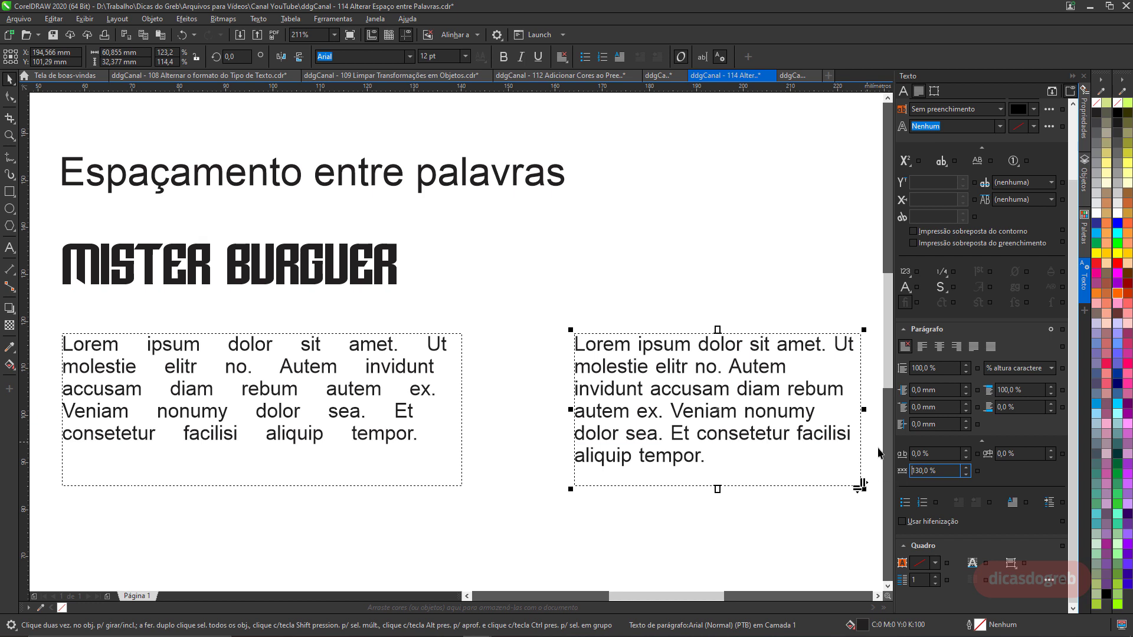
pyautogui.moveTo(929, 471); pyautogui.dragTo(902, 472)
pyautogui.write('1')
pyautogui.press('Return')
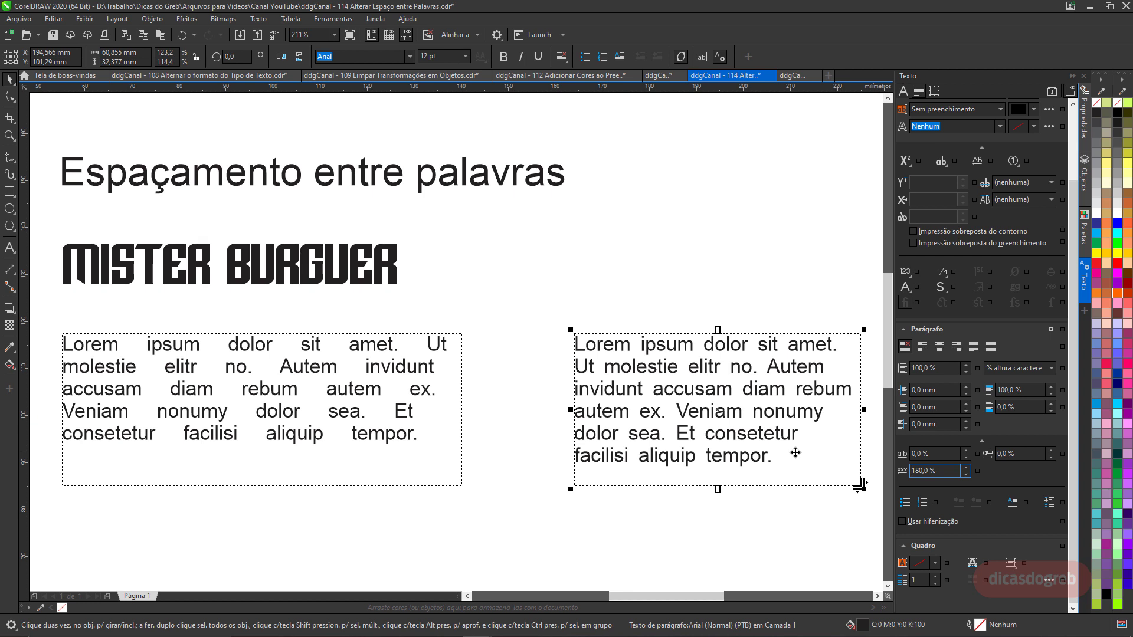
# Set the right paragraph's word spacing to 0% and deselect it.
pyautogui.doubleClick(920, 470)
pyautogui.write('0')
pyautogui.press('Return')
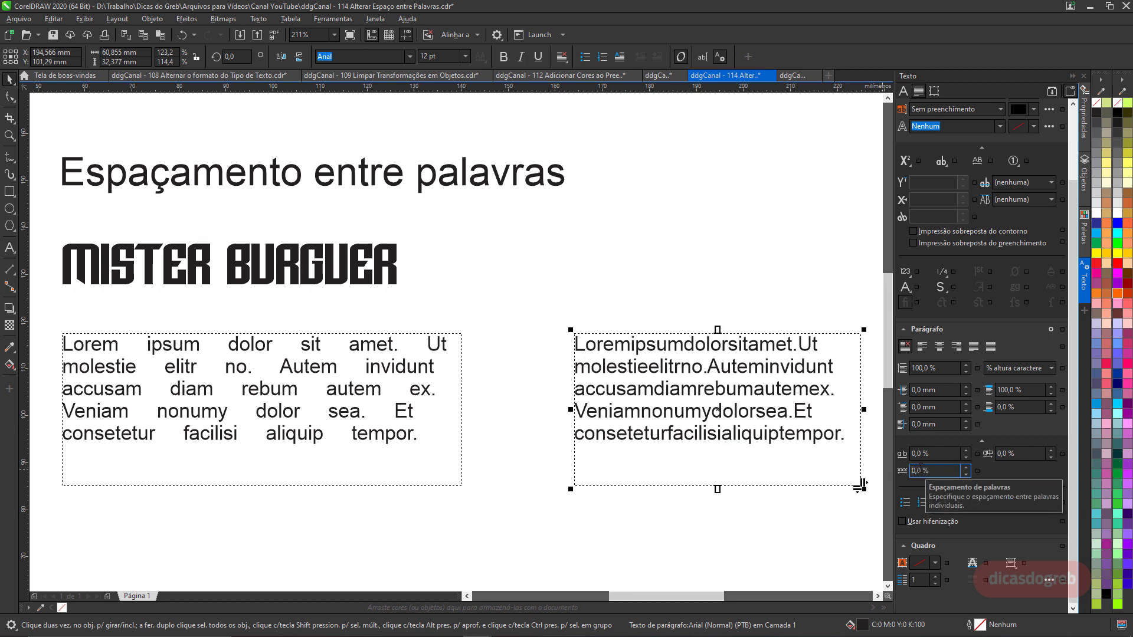
pyautogui.click(496, 297)
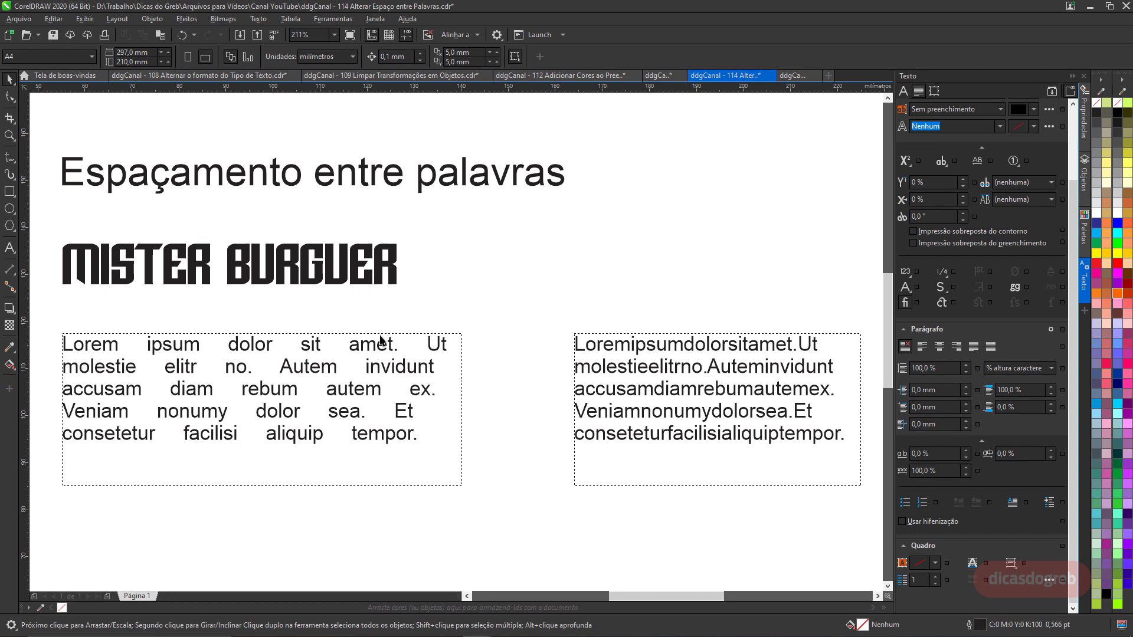
# In the rounded-corners document, select the square and round all its corners to 25 mm.
pyautogui.click(785, 77)
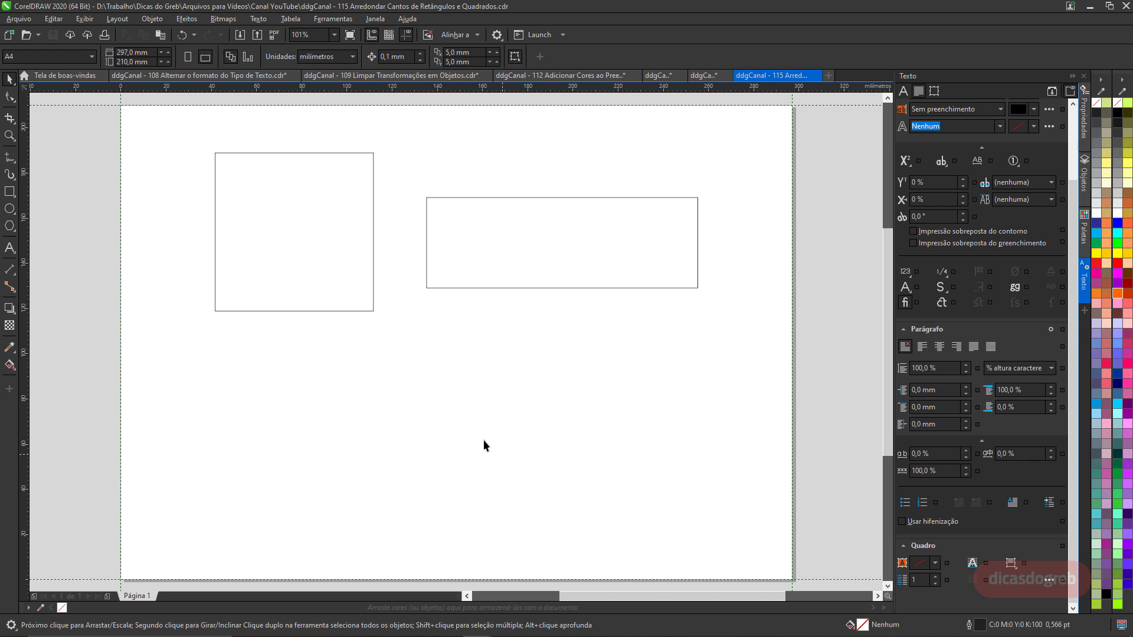
pyautogui.click(301, 306)
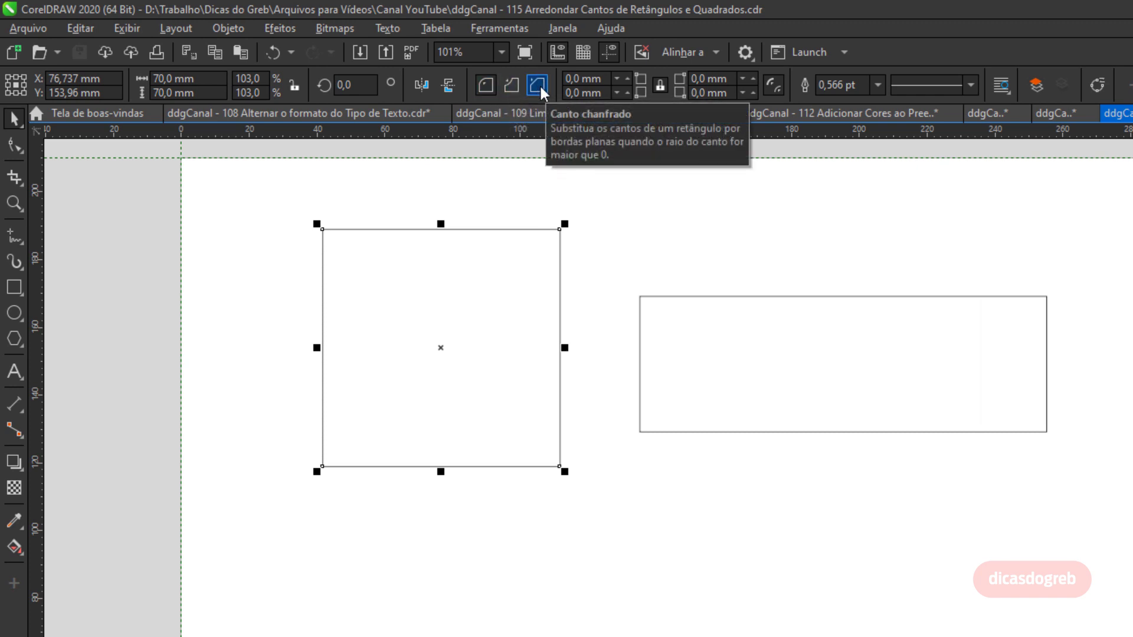
pyautogui.click(631, 80)
pyautogui.click(631, 80)
pyautogui.click(631, 80)
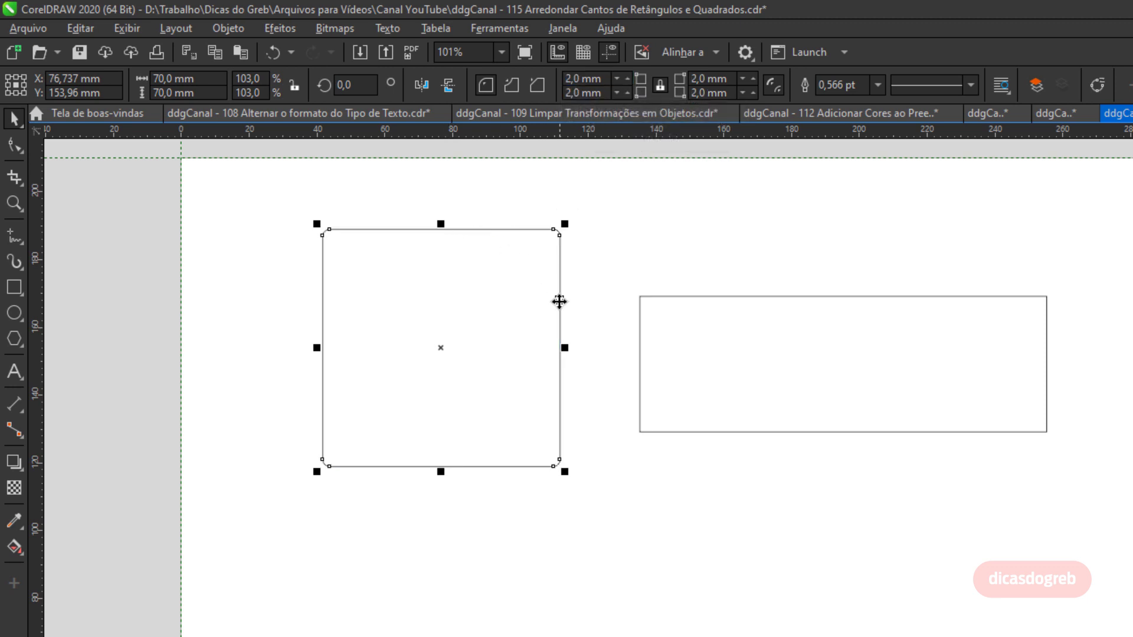
pyautogui.click(607, 78)
pyautogui.moveTo(607, 78); pyautogui.dragTo(524, 82)
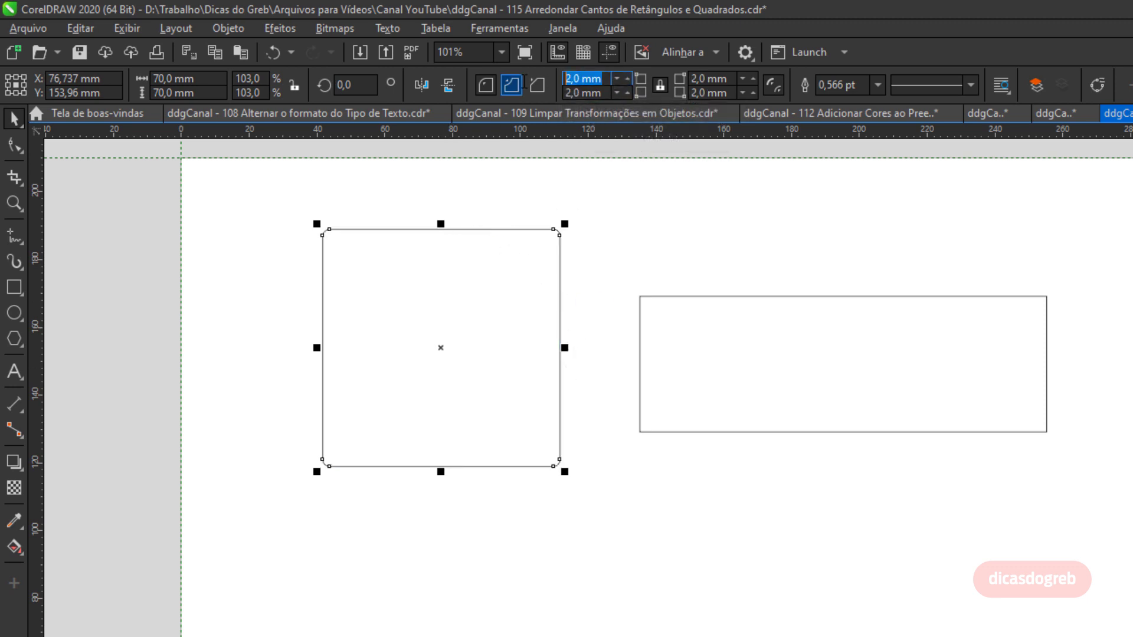
pyautogui.write('25')
pyautogui.press('Return')
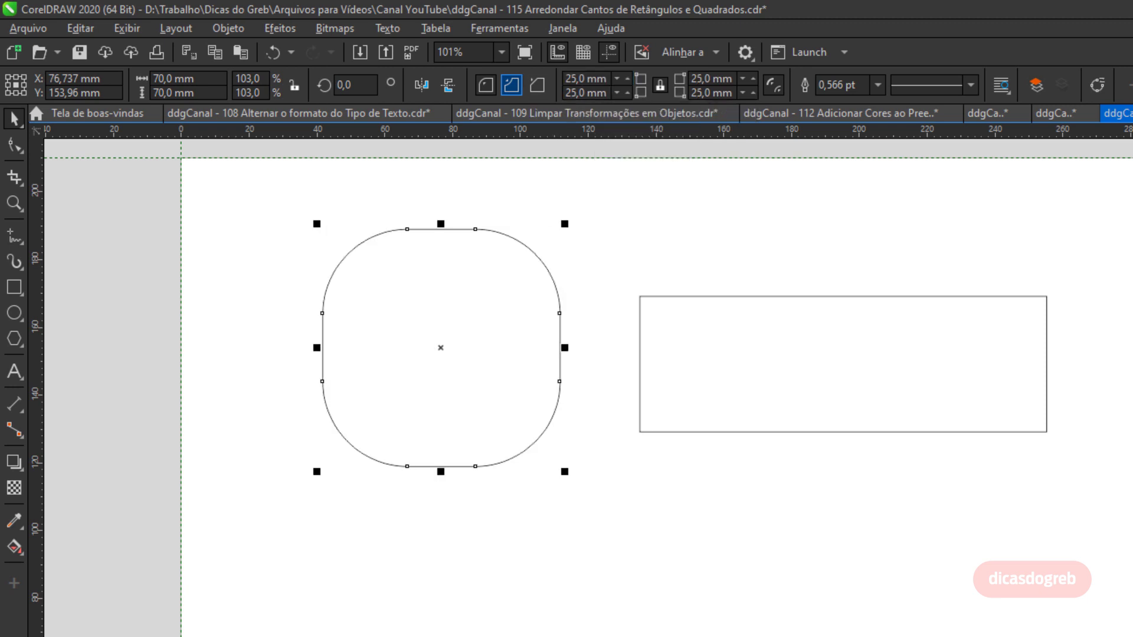
# Unlock the corner radii and set the square's lower-right corner radius to 50 mm.
pyautogui.click(659, 89)
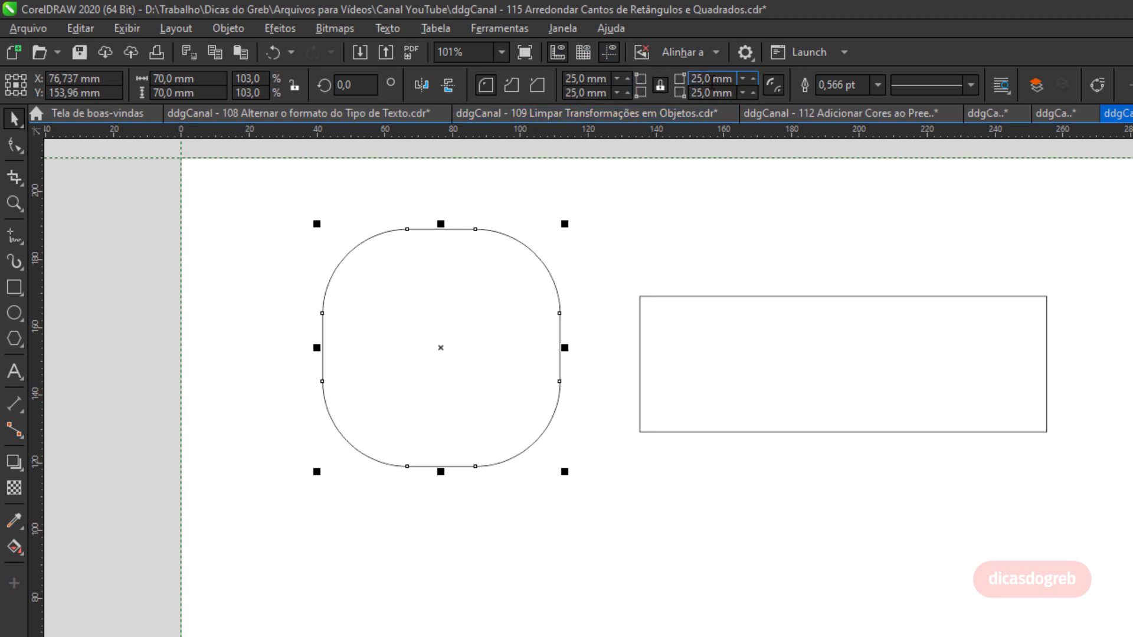
pyautogui.click(661, 84)
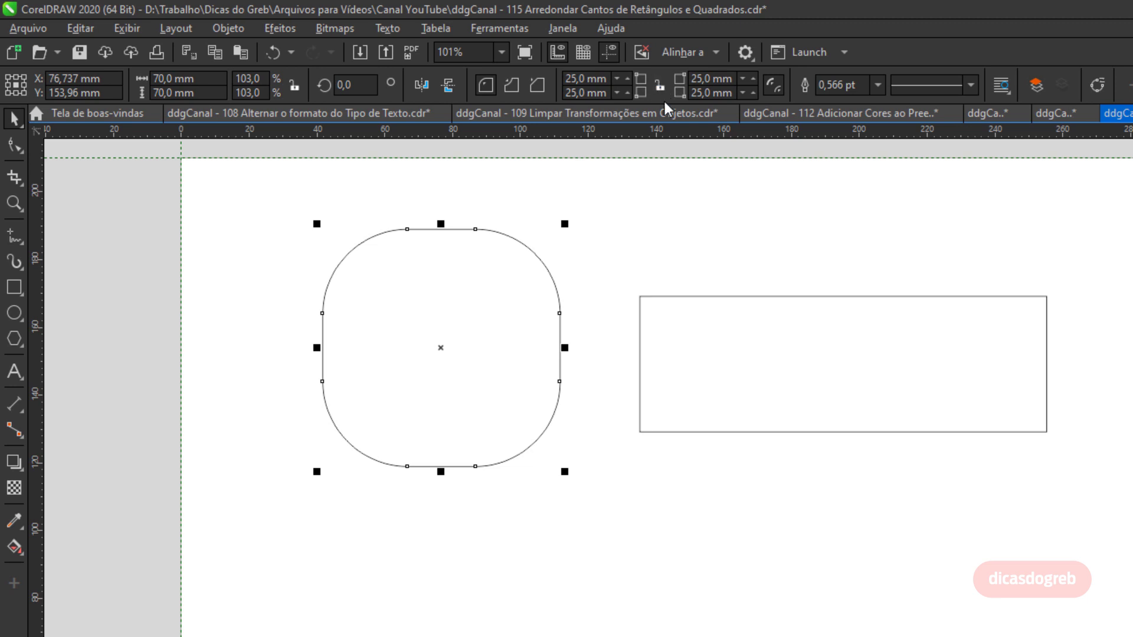
pyautogui.doubleClick(708, 93)
pyautogui.write('50')
pyautogui.press('Return')
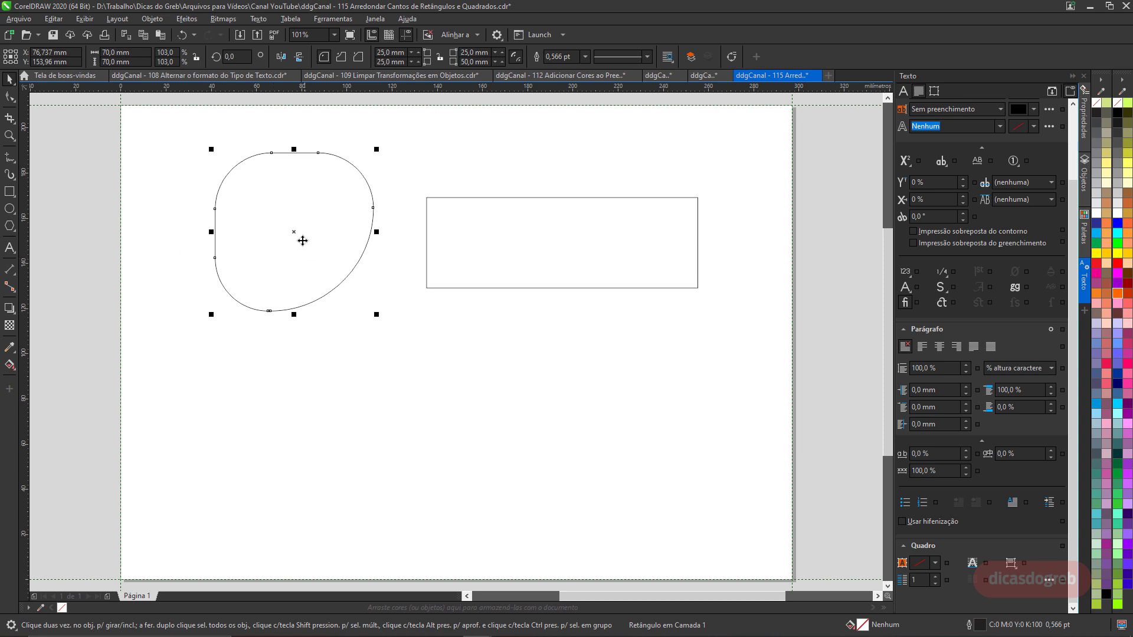
# Place a copy of the rounded shape below and set all the copy's corner radii to 0 mm.
pyautogui.moveTo(301, 237); pyautogui.dragTo(536, 470)
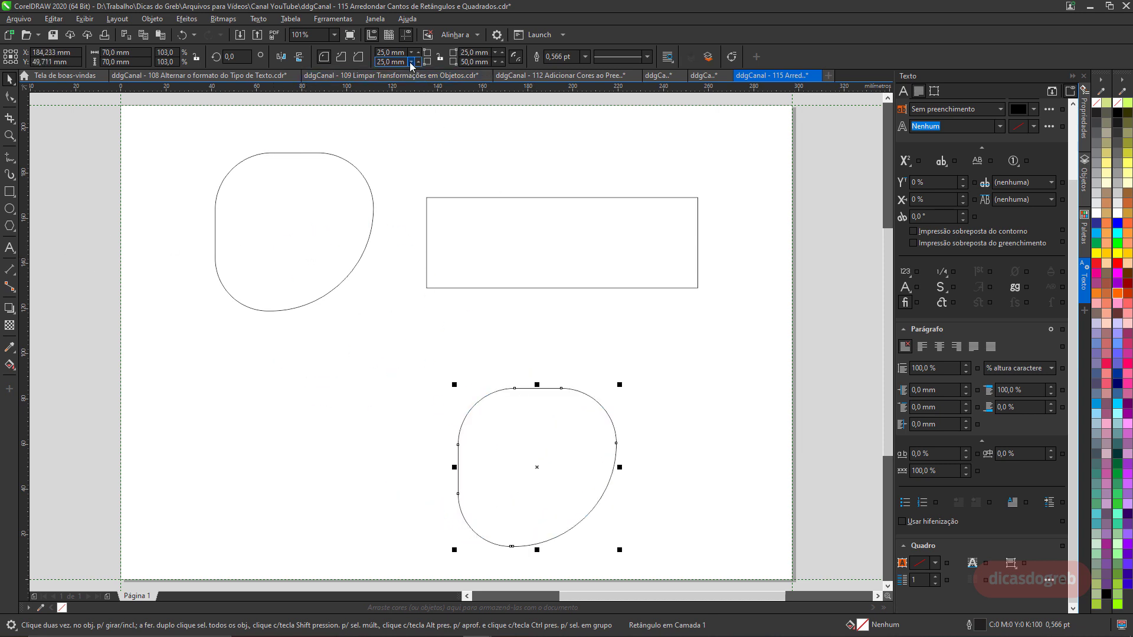
pyautogui.doubleClick(389, 52)
pyautogui.write('0')
pyautogui.press('Return')
pyautogui.doubleClick(384, 62)
pyautogui.write('0')
pyautogui.press('Return')
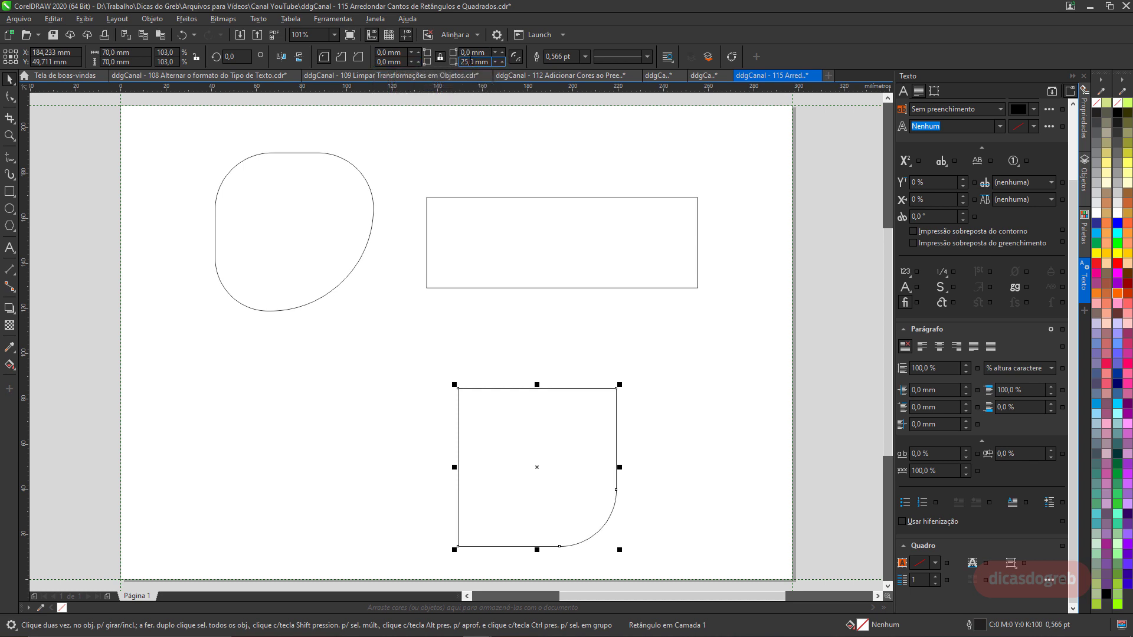
pyautogui.doubleClick(472, 62)
pyautogui.write('0')
pyautogui.press('Return')
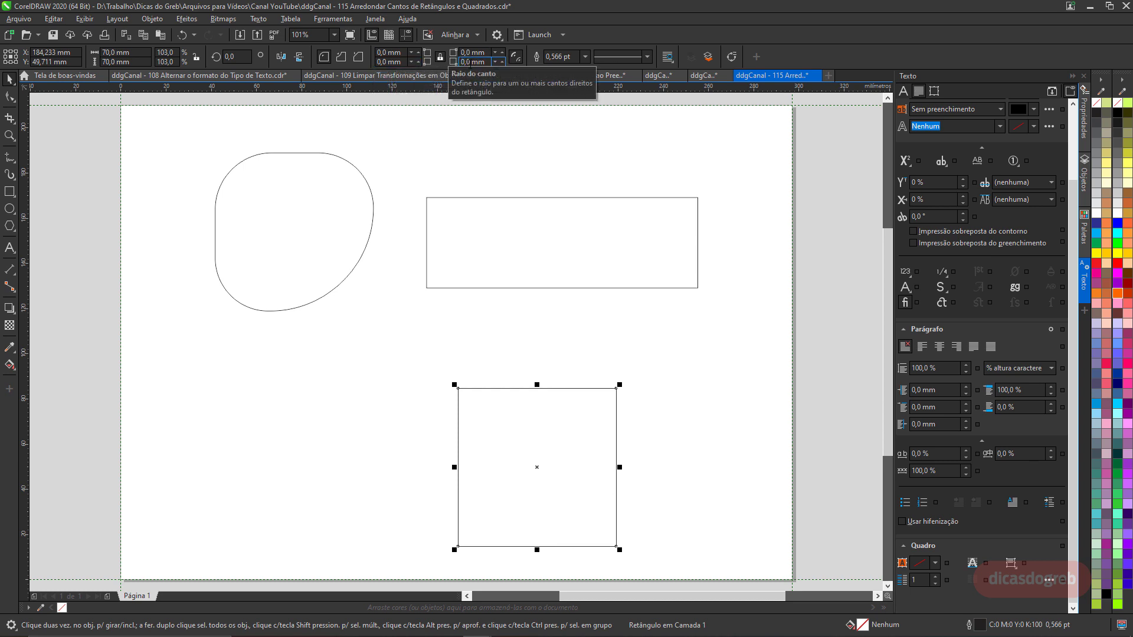
# Move the square copy left and drag a corner with the Shape tool to round all corners to 35 mm.
pyautogui.moveTo(520, 422); pyautogui.dragTo(265, 381)
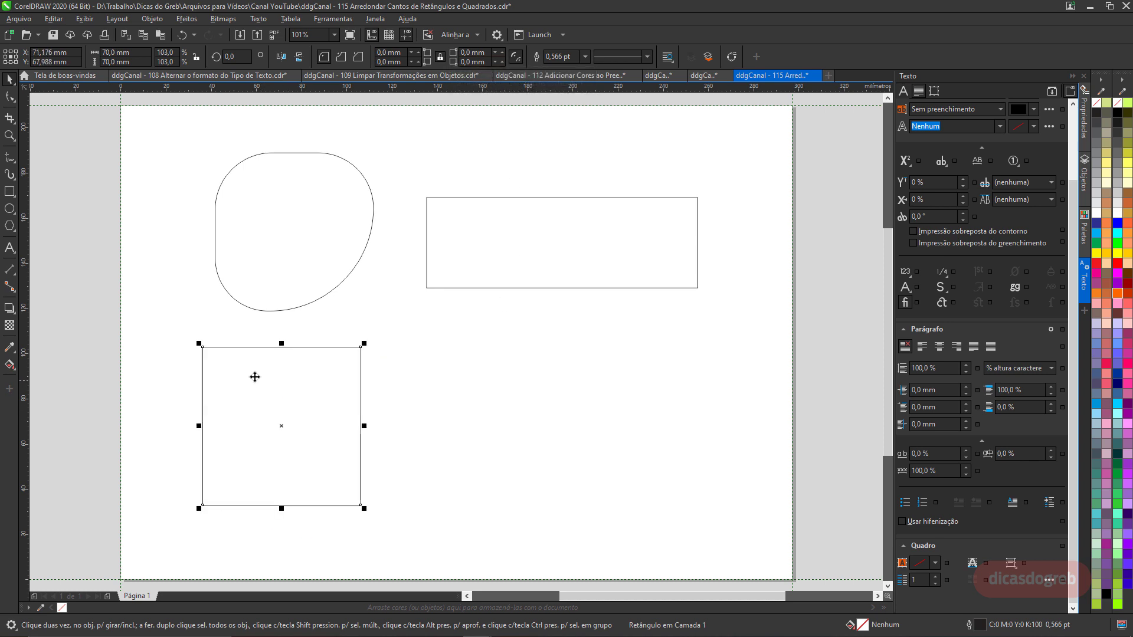
pyautogui.click(10, 98)
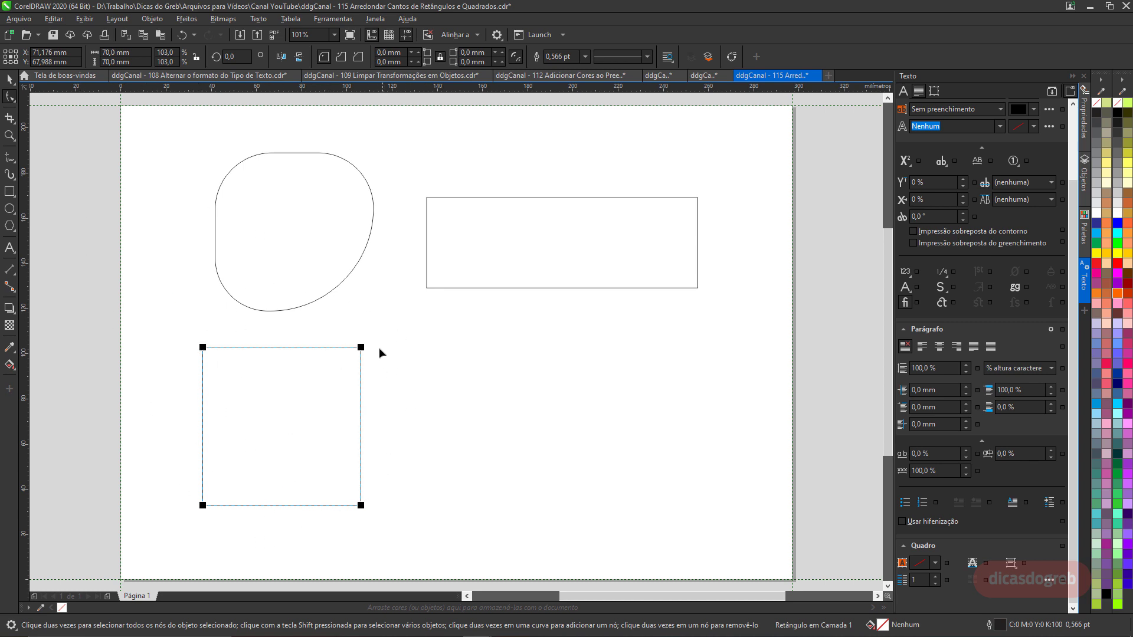
pyautogui.moveTo(361, 347); pyautogui.dragTo(184, 320)
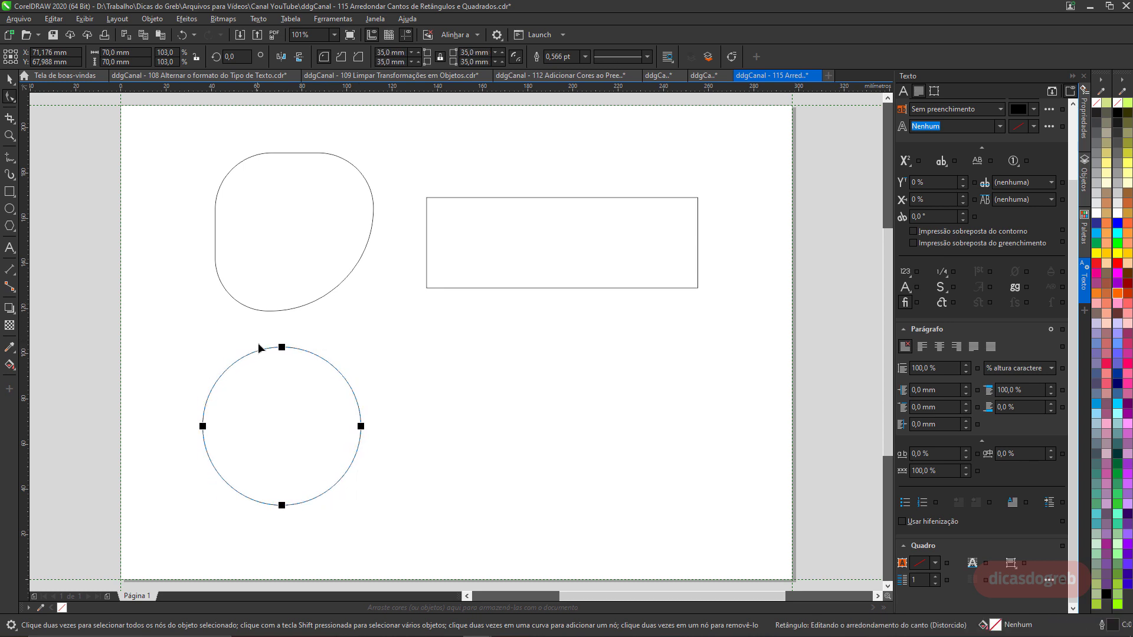
# Reshape individual corners with the Shape tool, one to about 12.8 mm and another to about 26.1 mm.
pyautogui.click(284, 349)
pyautogui.hotkey('ctrl', 'a')
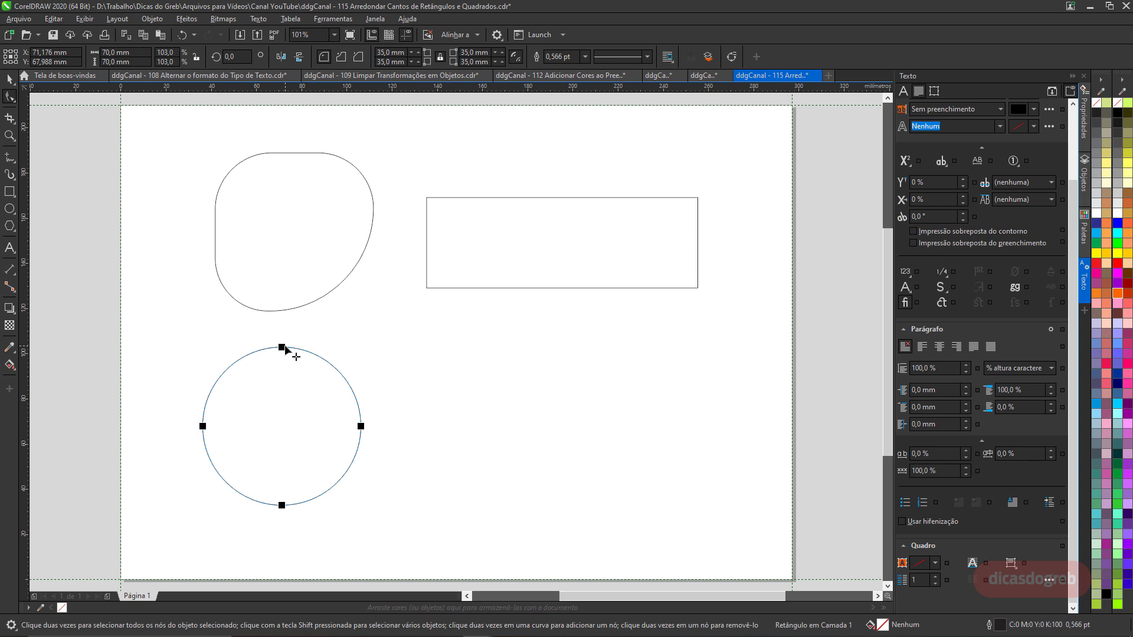
pyautogui.click(283, 348)
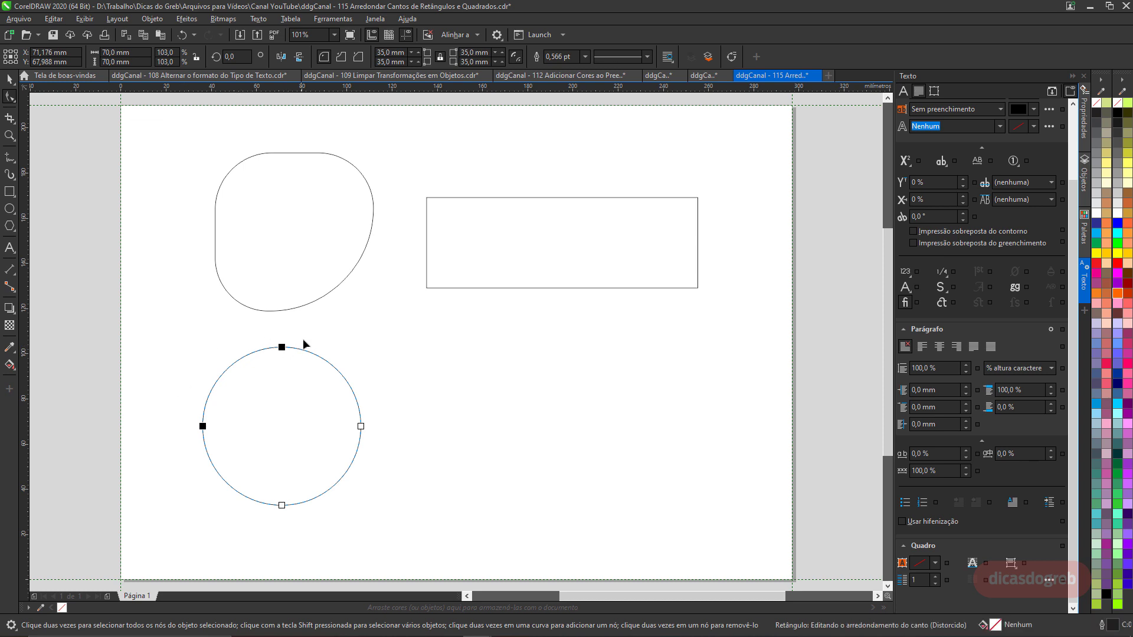
pyautogui.moveTo(281, 347); pyautogui.dragTo(232, 340)
pyautogui.click(361, 427)
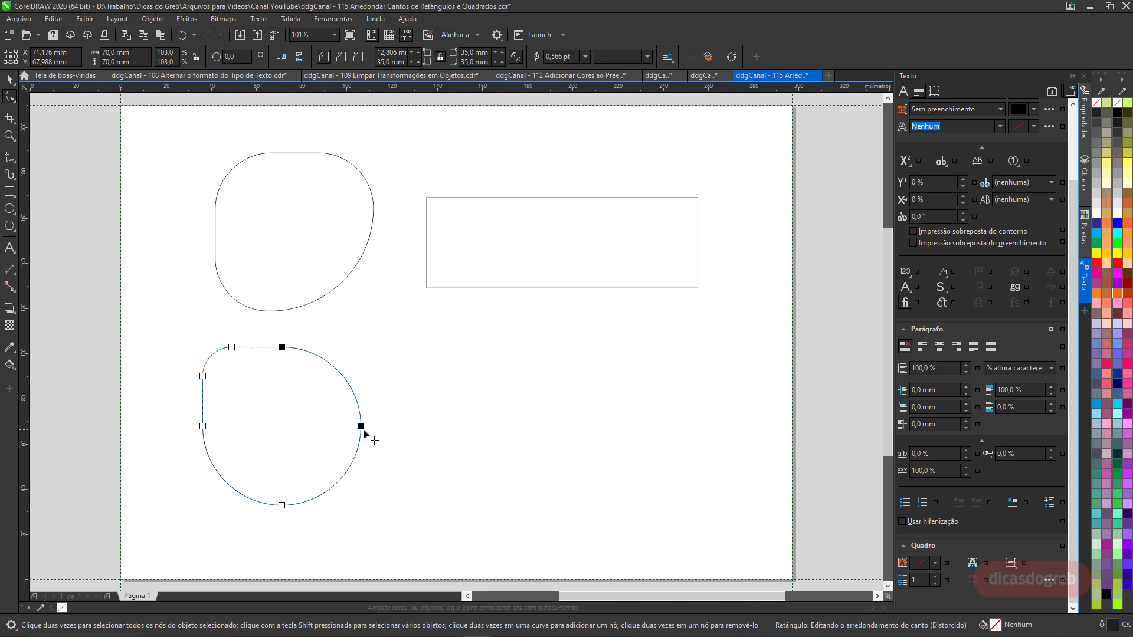
pyautogui.moveTo(362, 427); pyautogui.dragTo(363, 412)
pyautogui.press('space')
pyautogui.click(457, 421)
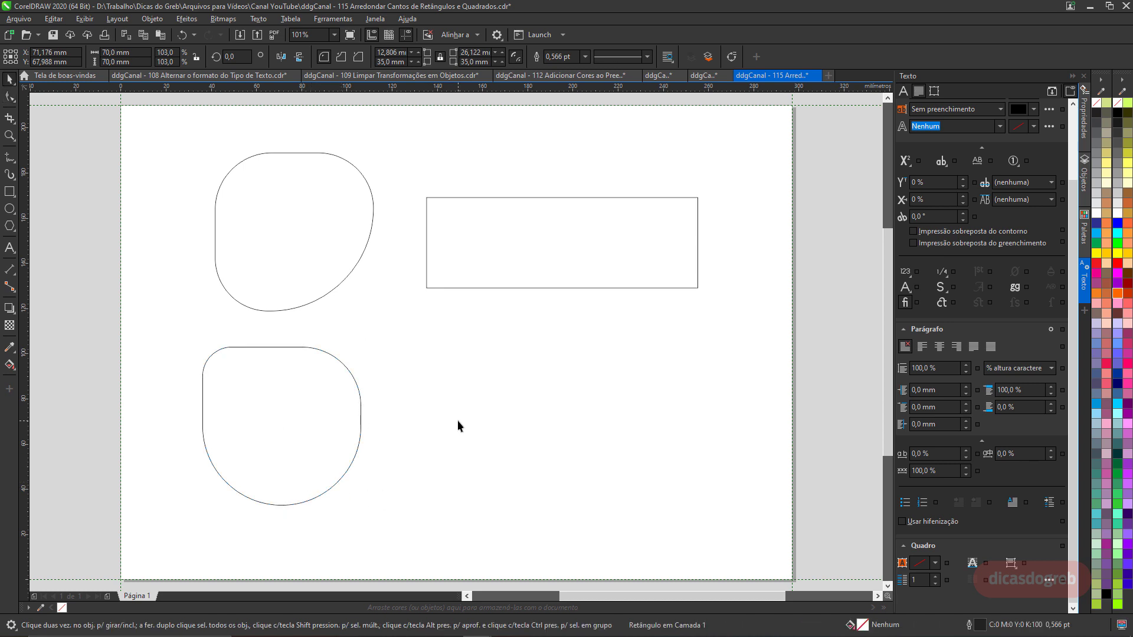
# Draw a square about 55 mm wide and round its two right-hand corners to about 27.7 mm with the Shape tool.
pyautogui.click(10, 191)
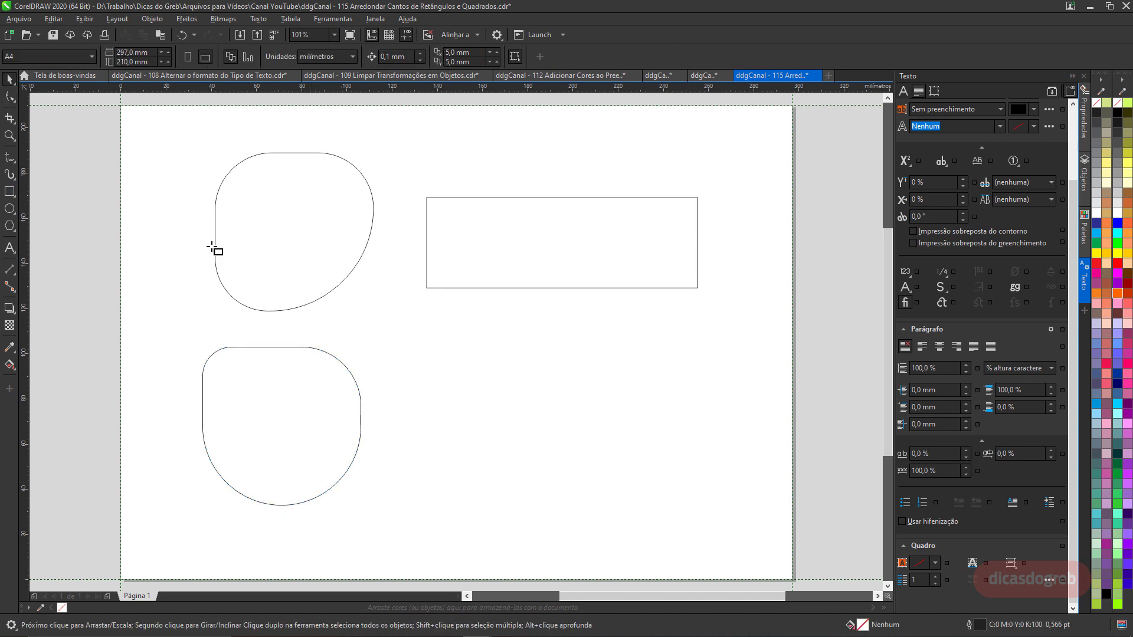
pyautogui.moveTo(579, 423); pyautogui.dragTo(643, 486)
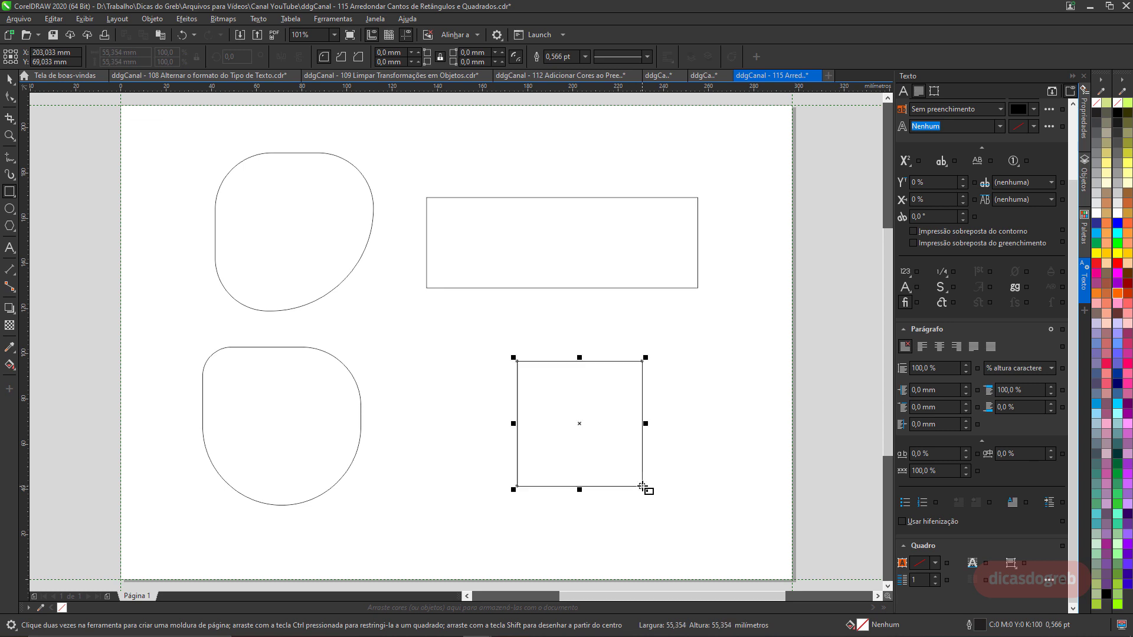
pyautogui.click(10, 97)
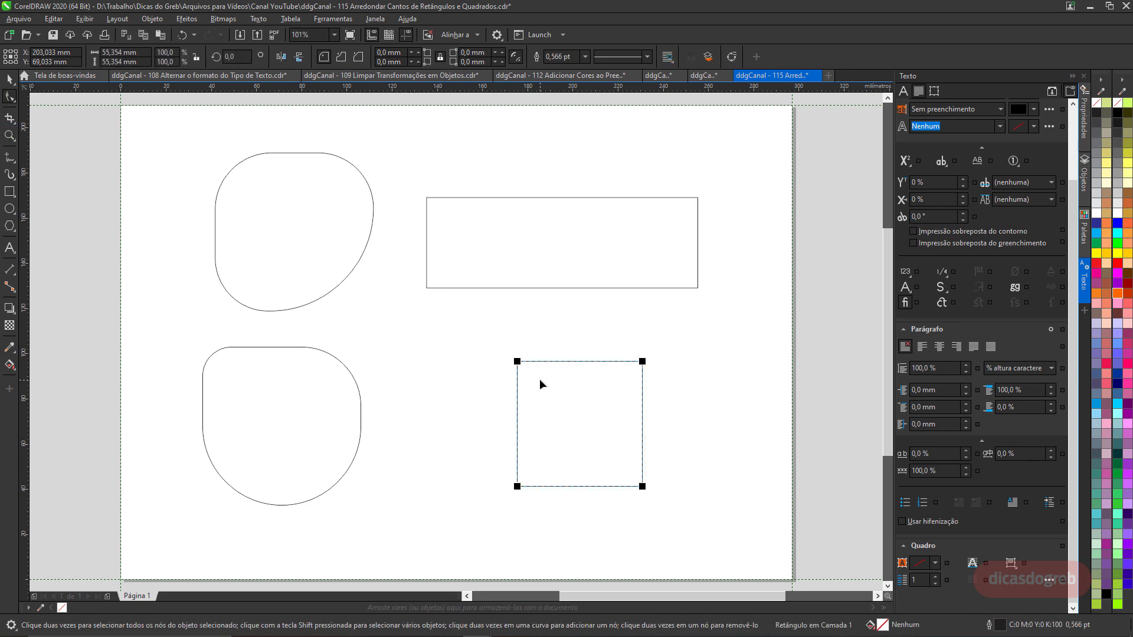
pyautogui.moveTo(642, 362); pyautogui.dragTo(533, 366)
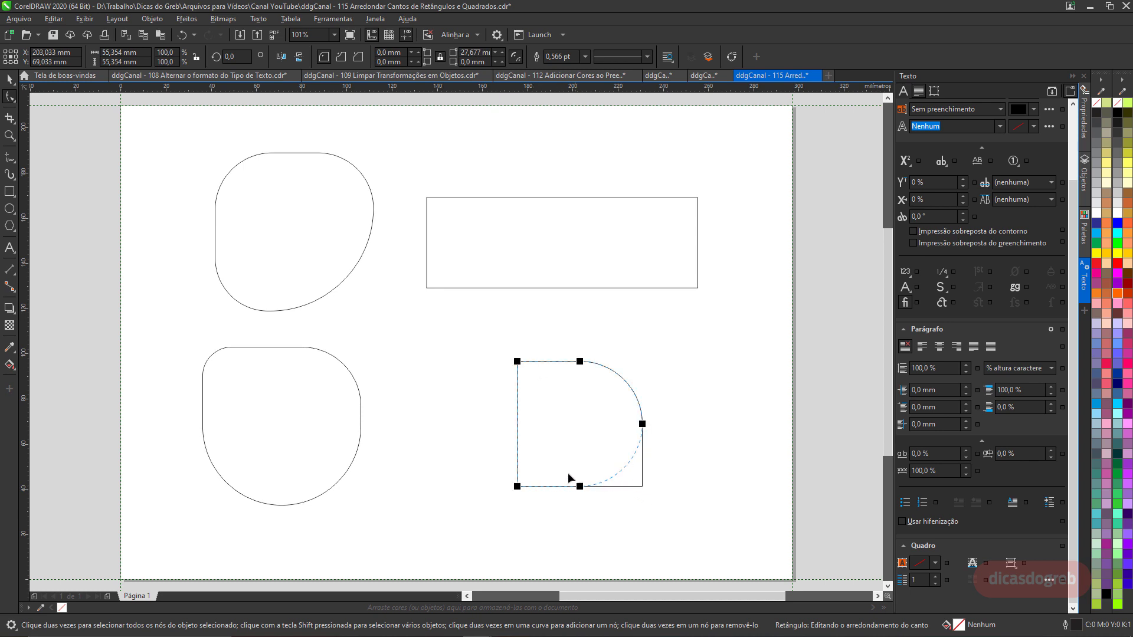
pyautogui.moveTo(568, 472); pyautogui.dragTo(516, 469)
pyautogui.press('space')
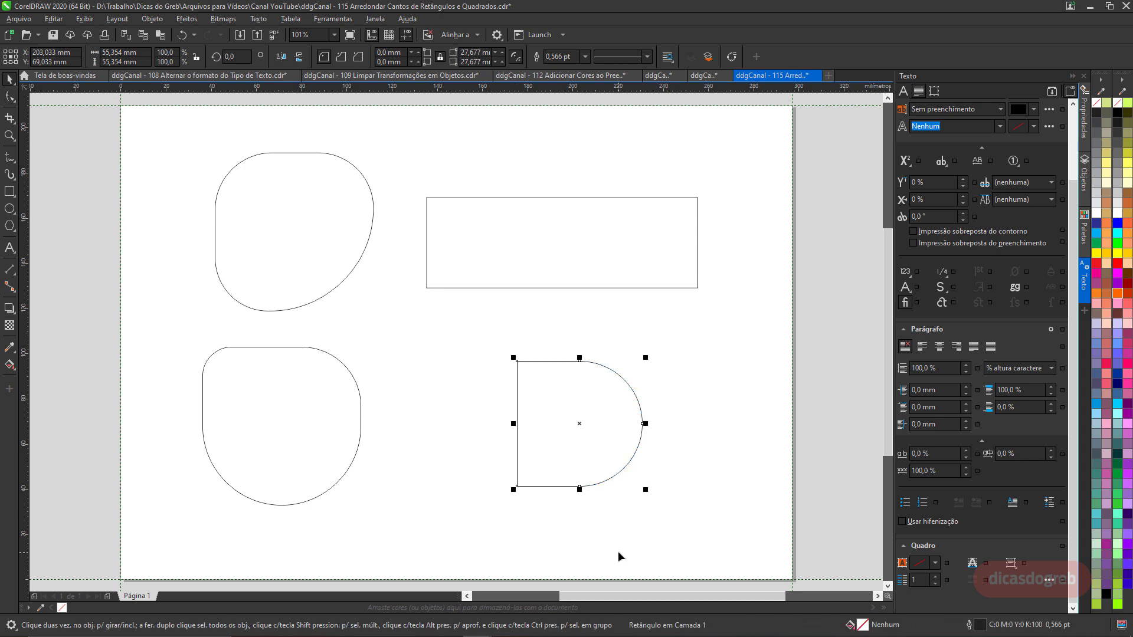
# Round all corners of the upper rectangle with the Shape tool, dragging a corner up to 20 mm.
pyautogui.click(452, 271)
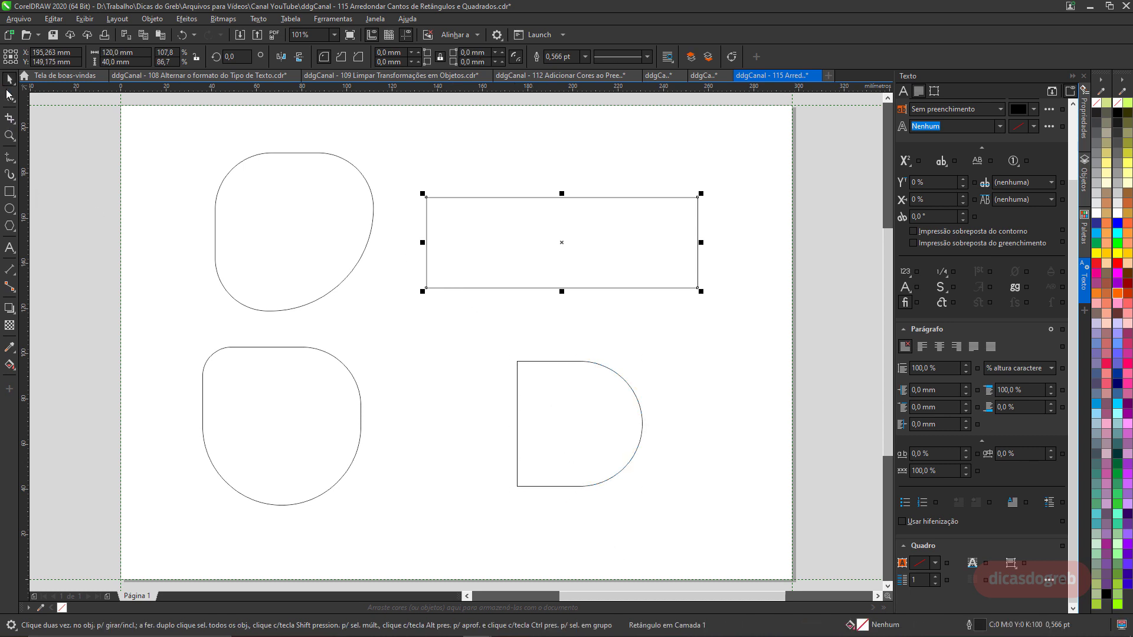
pyautogui.click(10, 95)
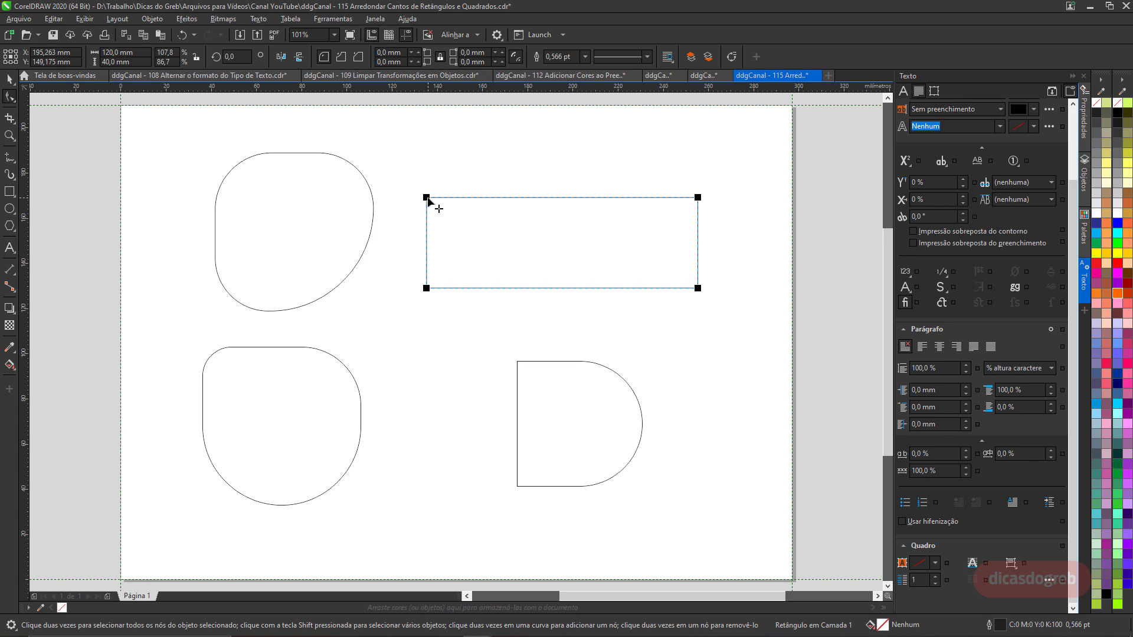
pyautogui.moveTo(428, 198); pyautogui.dragTo(442, 196)
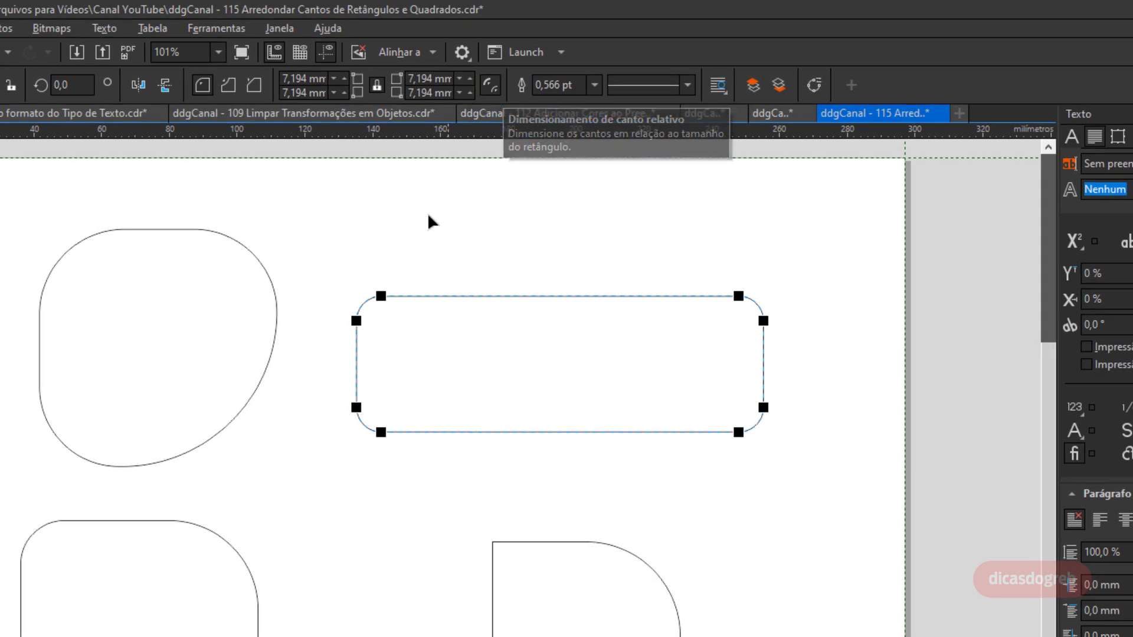
pyautogui.press('space')
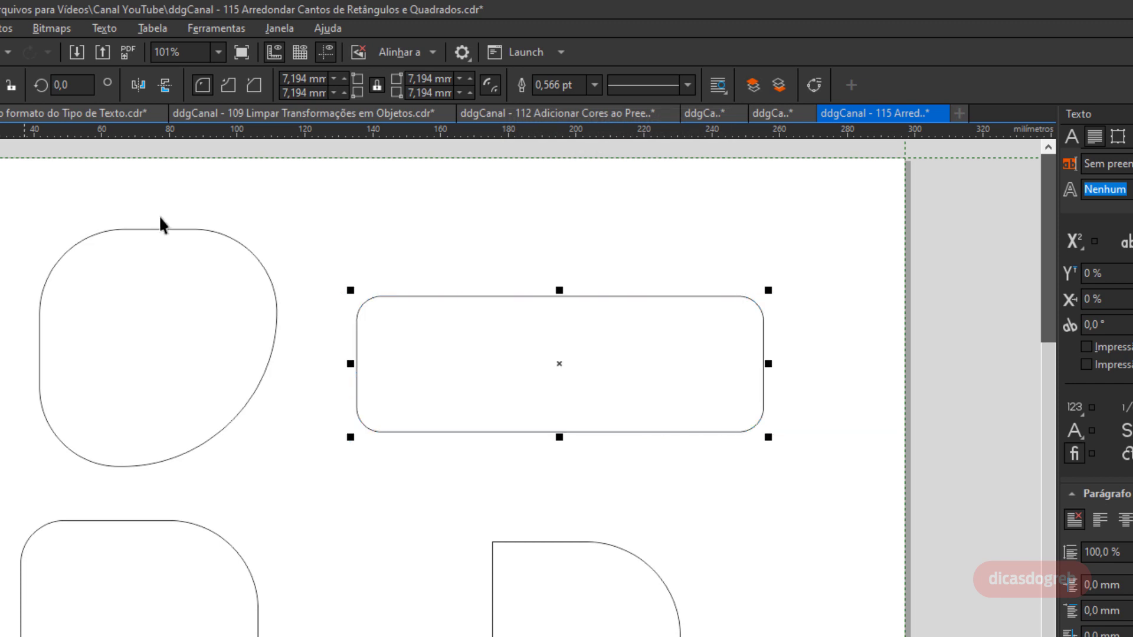
pyautogui.click(386, 327)
pyautogui.press('space')
pyautogui.moveTo(381, 297); pyautogui.dragTo(579, 319)
pyautogui.press('space')
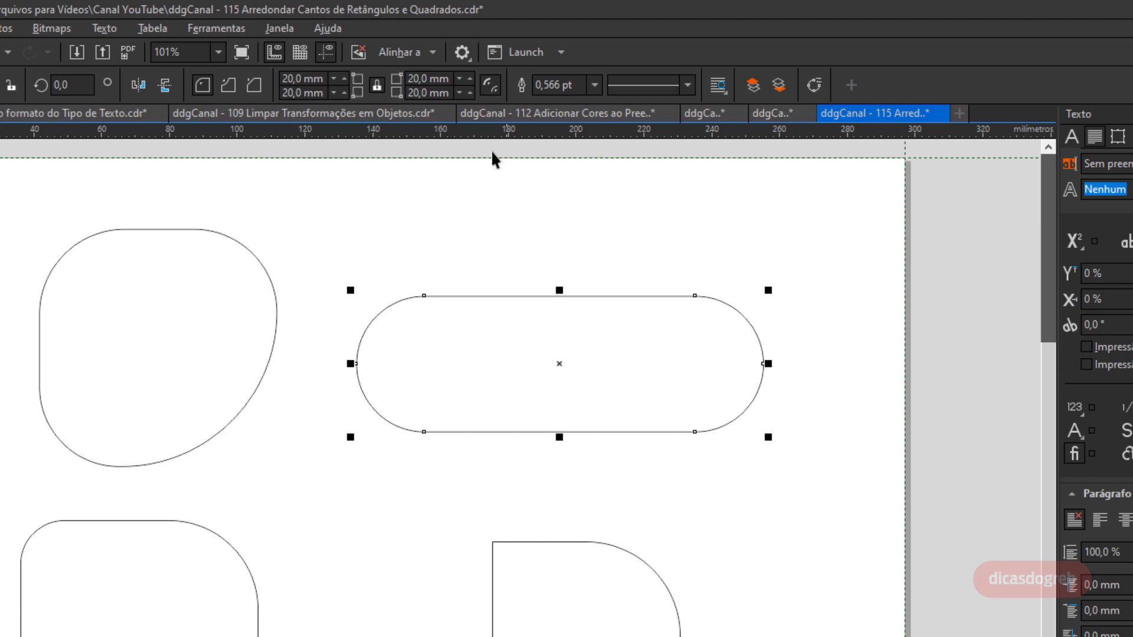
# Stretch the rounded rectangle wider and shorter, then undo both resizes.
pyautogui.moveTo(767, 363); pyautogui.dragTo(1035, 363)
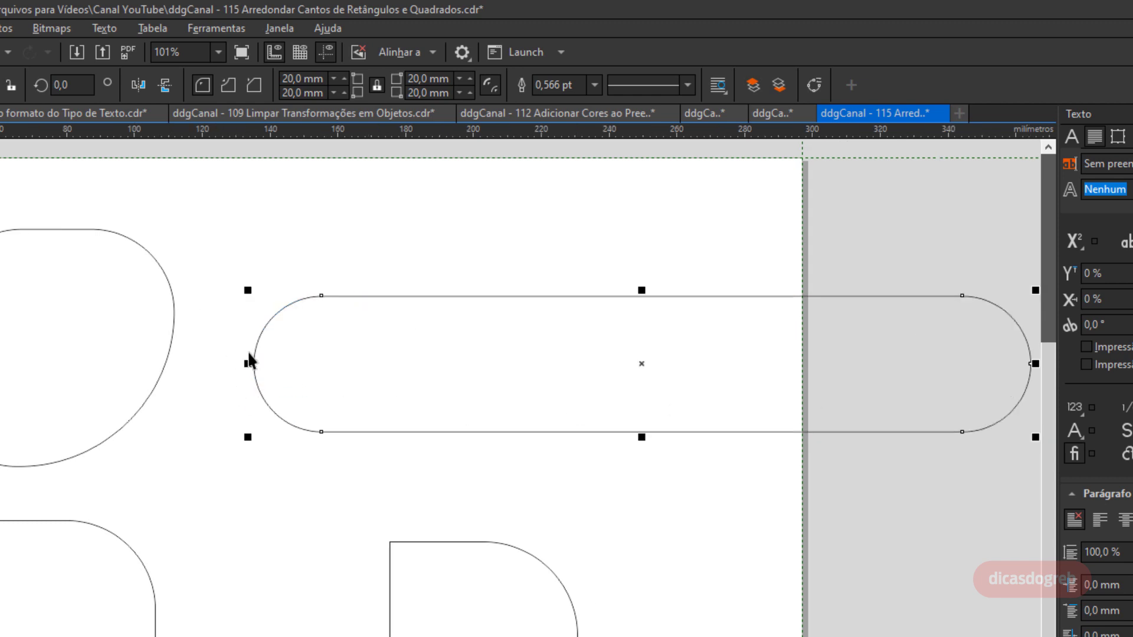
pyautogui.moveTo(642, 290); pyautogui.dragTo(641, 377)
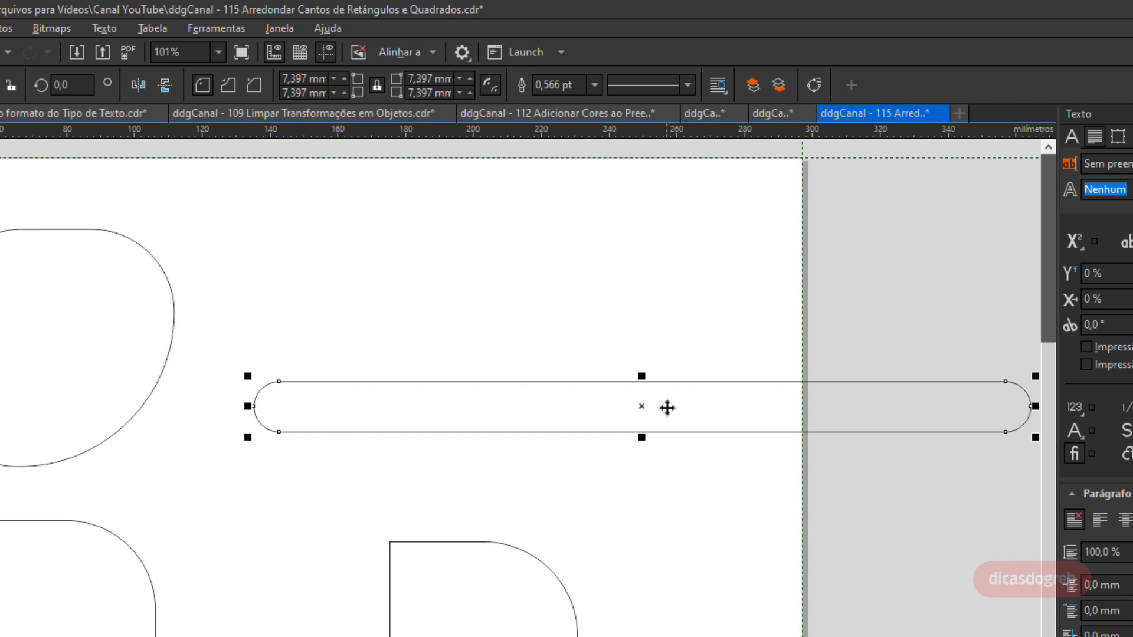
pyautogui.hotkey('ctrl', 'z')
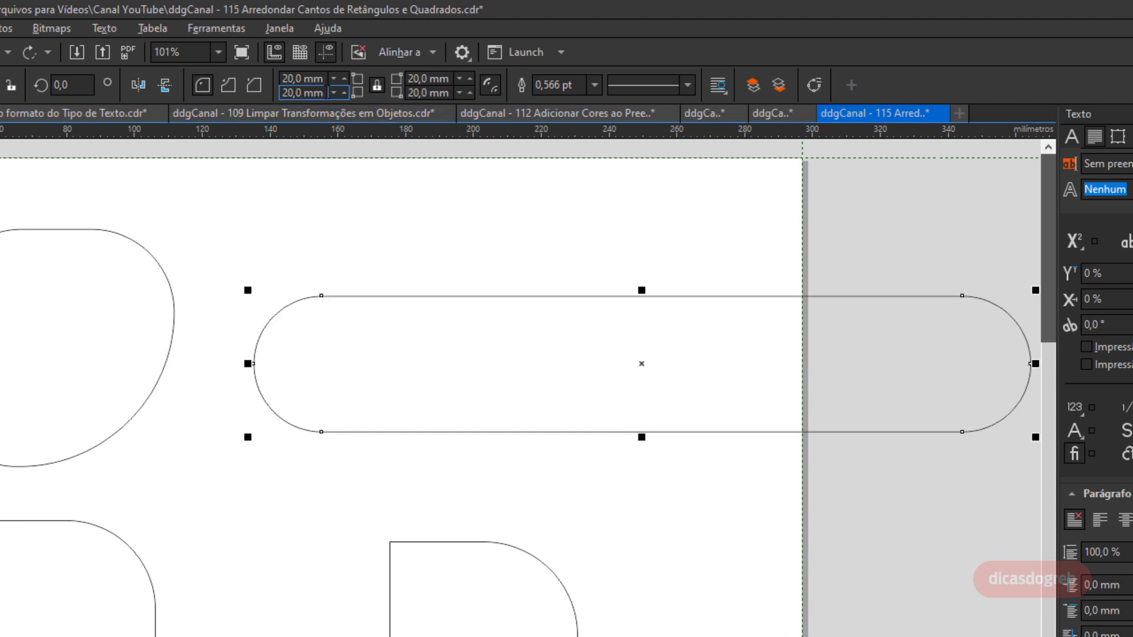
pyautogui.hotkey('ctrl', 'z')
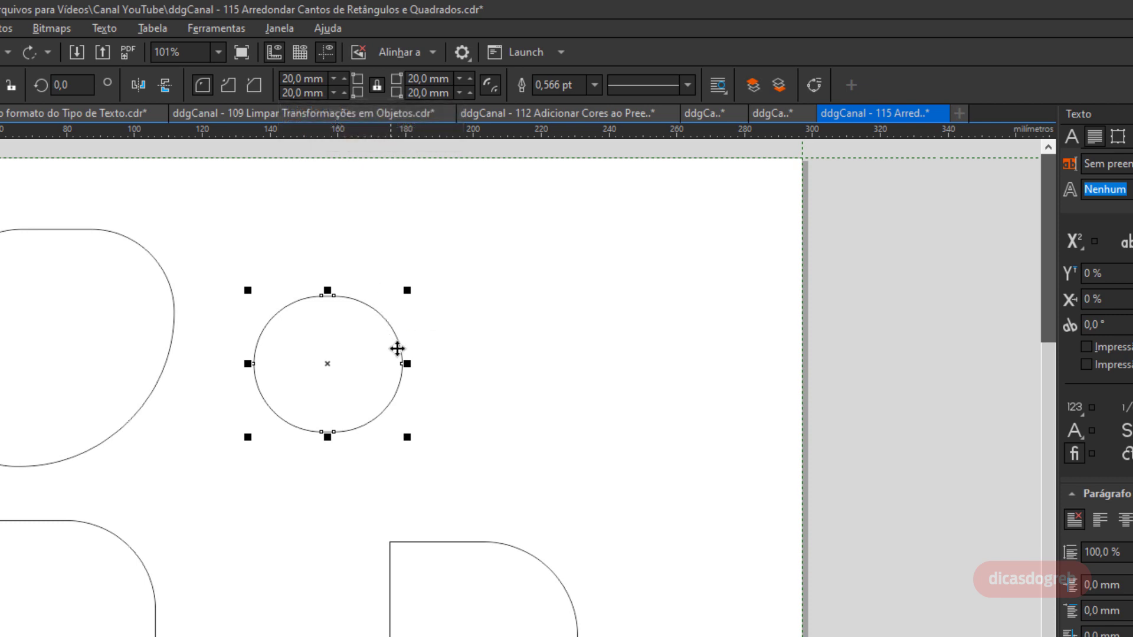
# Turn on relative corner scaling and resize the rounded rectangle wider, then narrower and much shorter.
pyautogui.moveTo(408, 364); pyautogui.dragTo(820, 369)
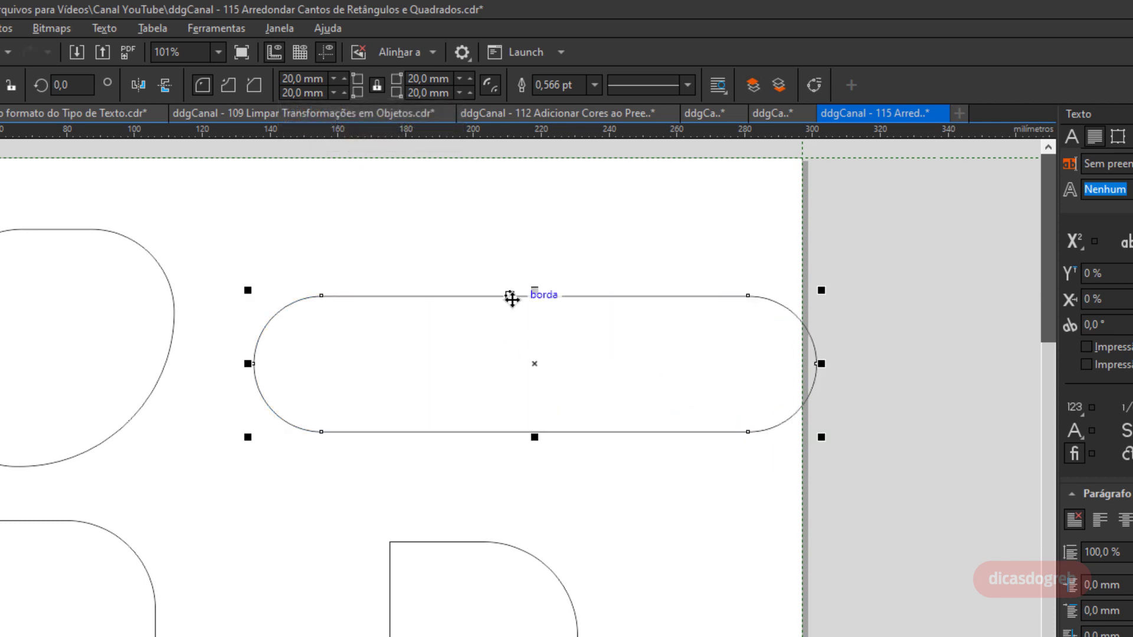
pyautogui.click(490, 84)
pyautogui.moveTo(534, 292); pyautogui.dragTo(534, 364)
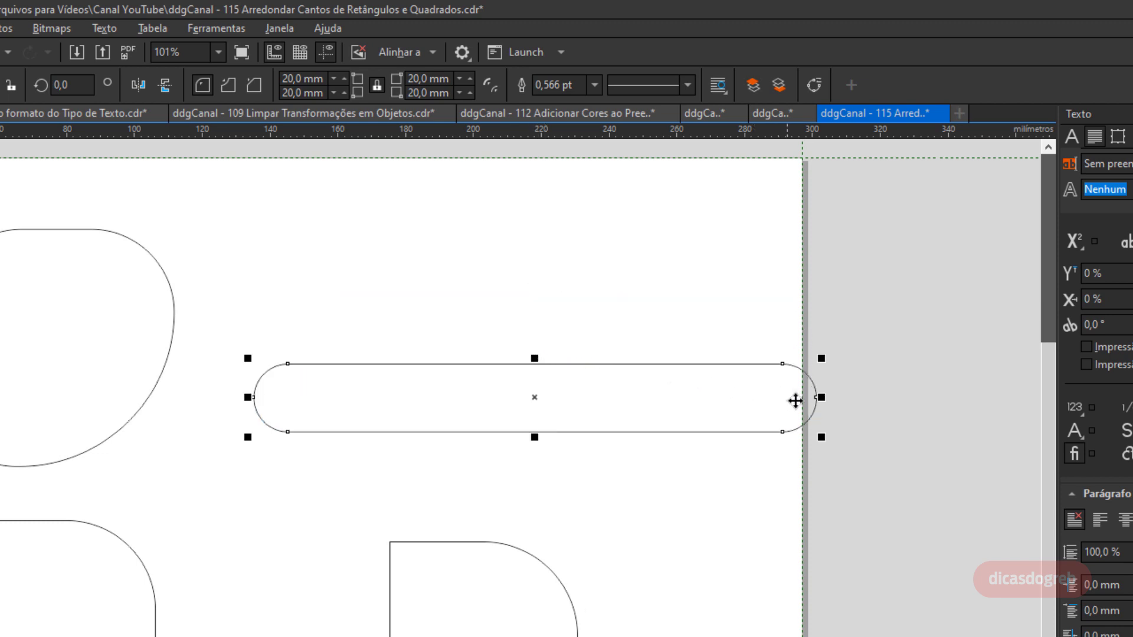
pyautogui.moveTo(821, 398); pyautogui.dragTo(506, 414)
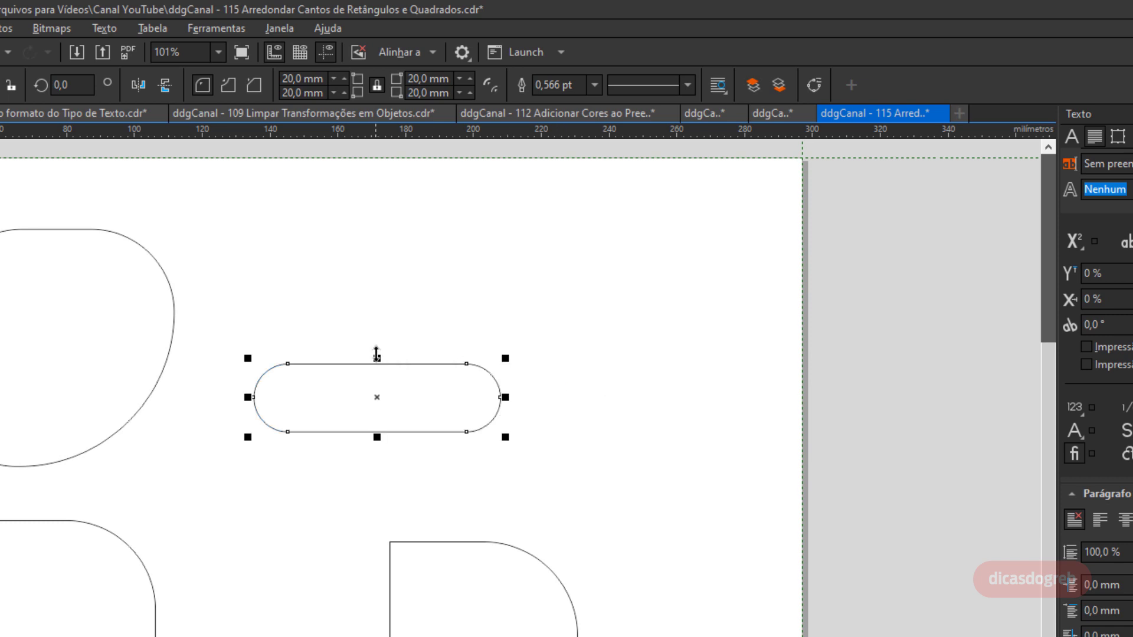
pyautogui.moveTo(378, 364); pyautogui.dragTo(385, 395)
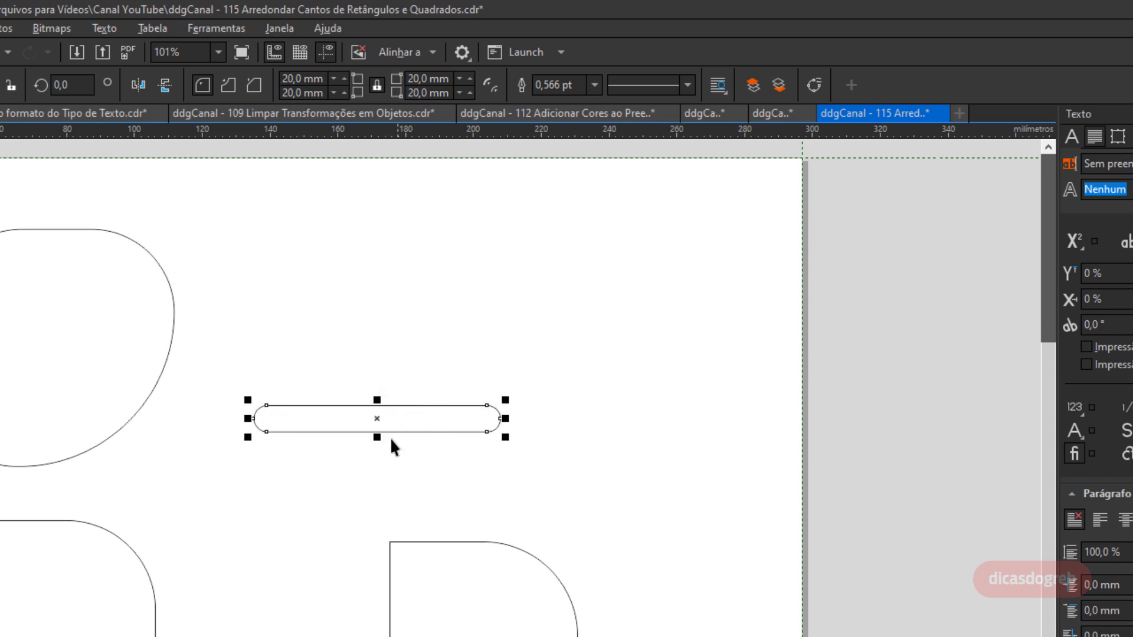
pyautogui.moveTo(381, 437)
pyautogui.mouseDown()
pyautogui.moveTo(387, 417)
pyautogui.moveTo(373, 427)
pyautogui.mouseUp()
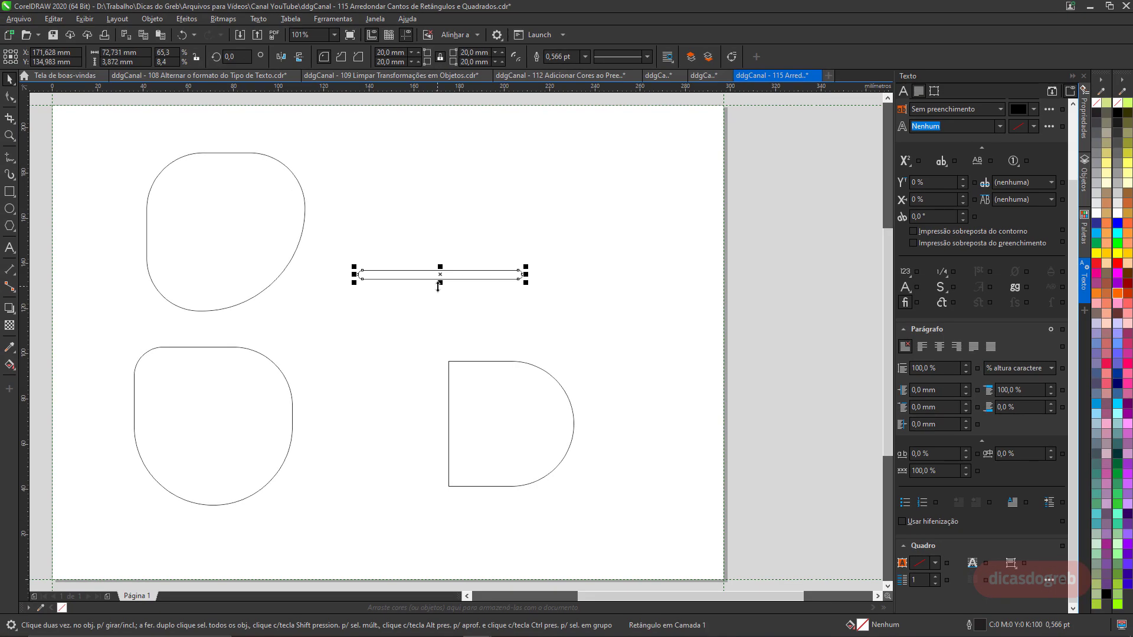
# Delete the thin rectangle and duplicate the rounded top-left shape to its right.
pyautogui.press('Delete')
pyautogui.moveTo(183, 218); pyautogui.dragTo(388, 256)
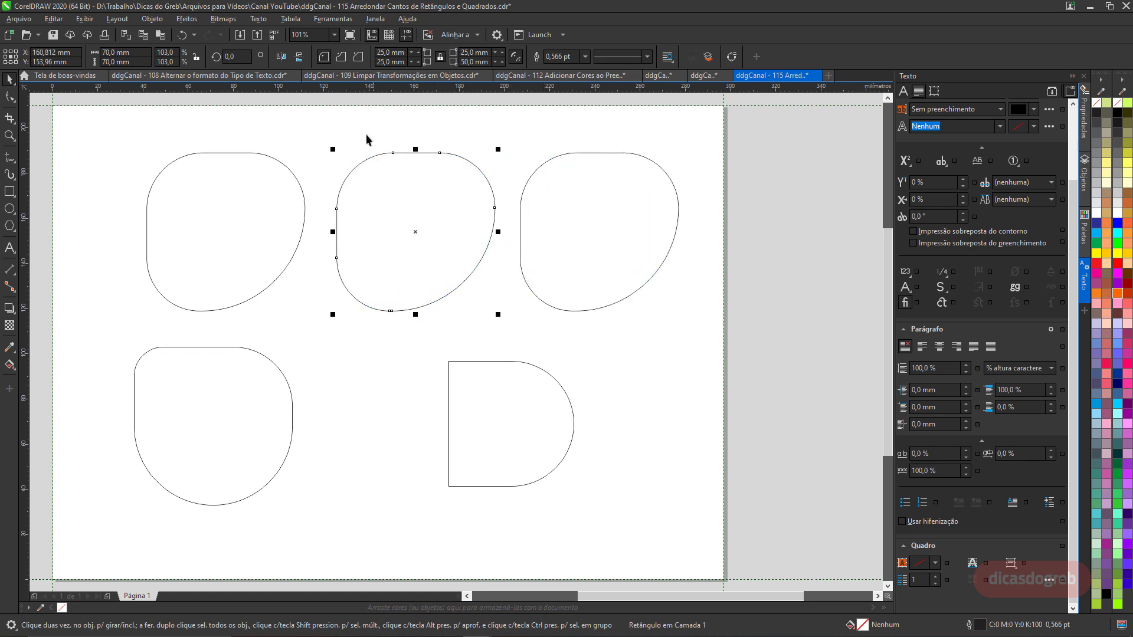
# Give the middle copy scalloped corners and the right copy chamfered corners.
pyautogui.click(341, 57)
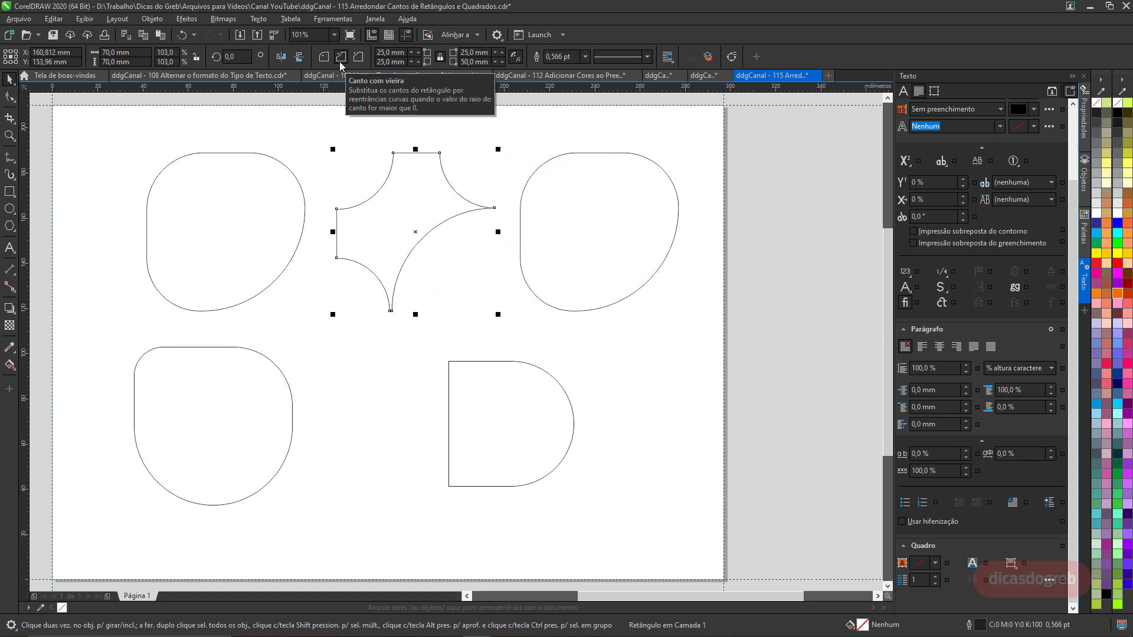
pyautogui.click(539, 187)
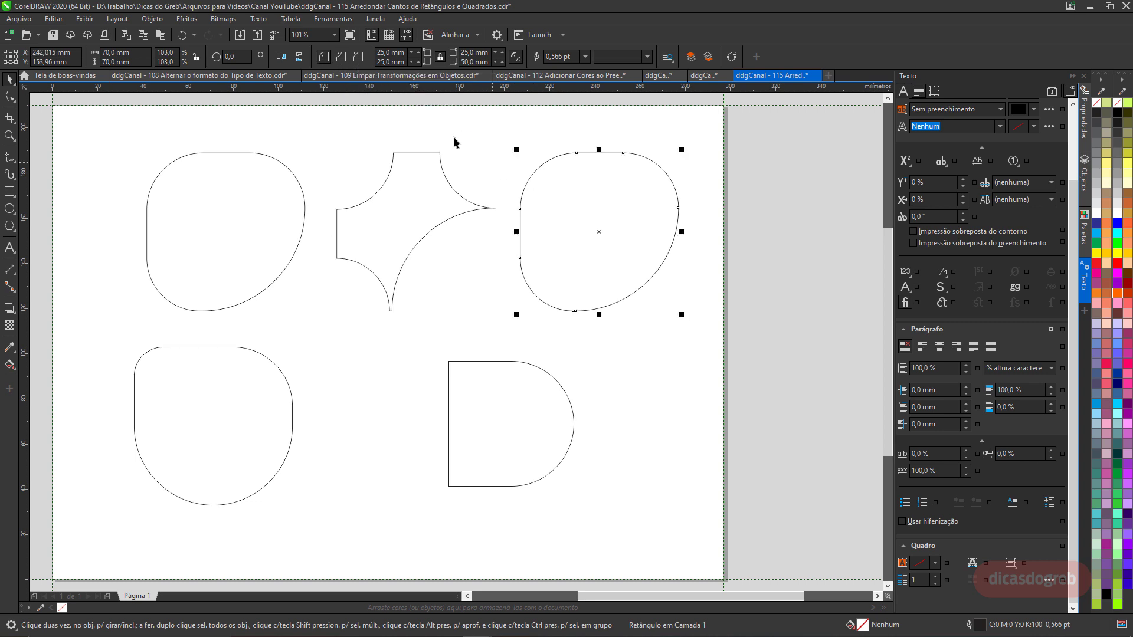
pyautogui.click(357, 57)
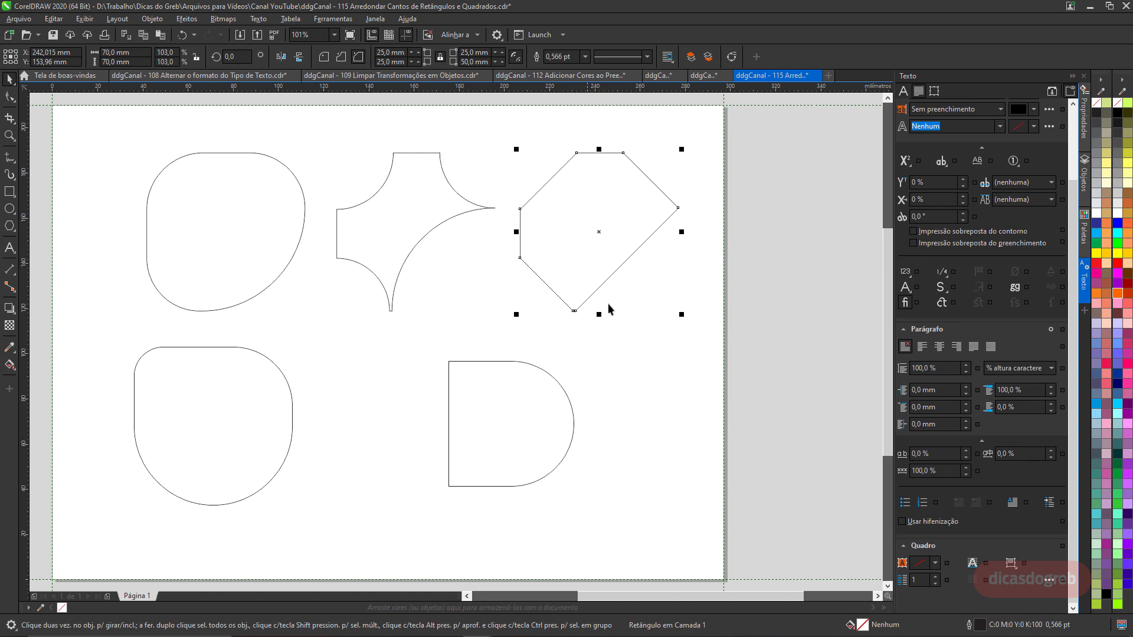
# Switch the half-round square to chamfered corners, then set its corner radii to 0 mm with scalloped style selected.
pyautogui.click(554, 433)
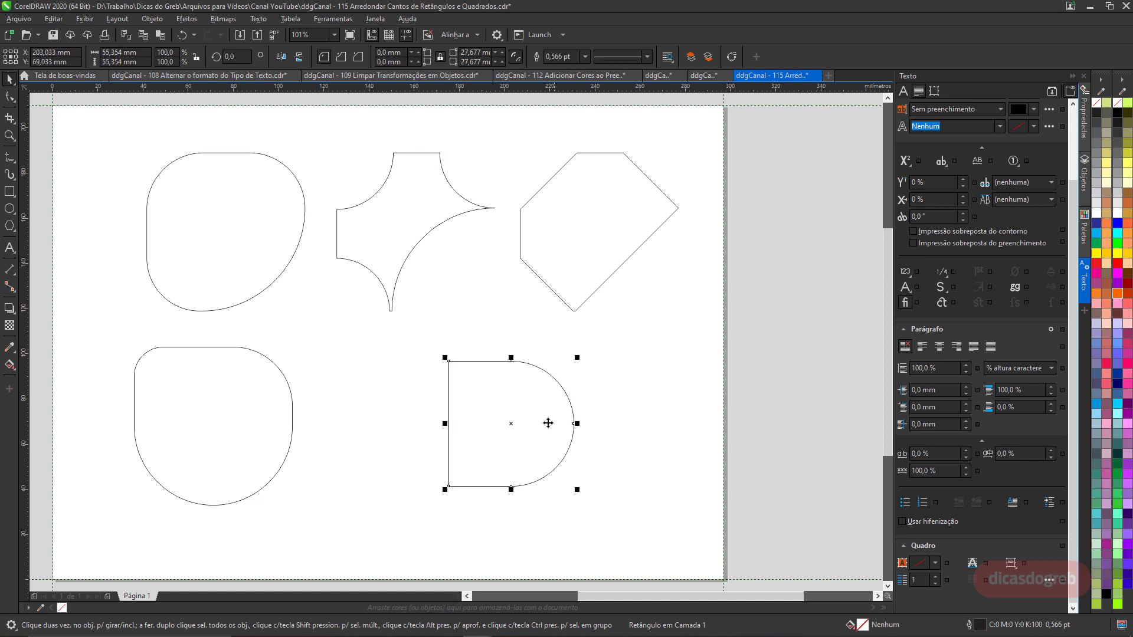
pyautogui.click(346, 57)
pyautogui.click(358, 57)
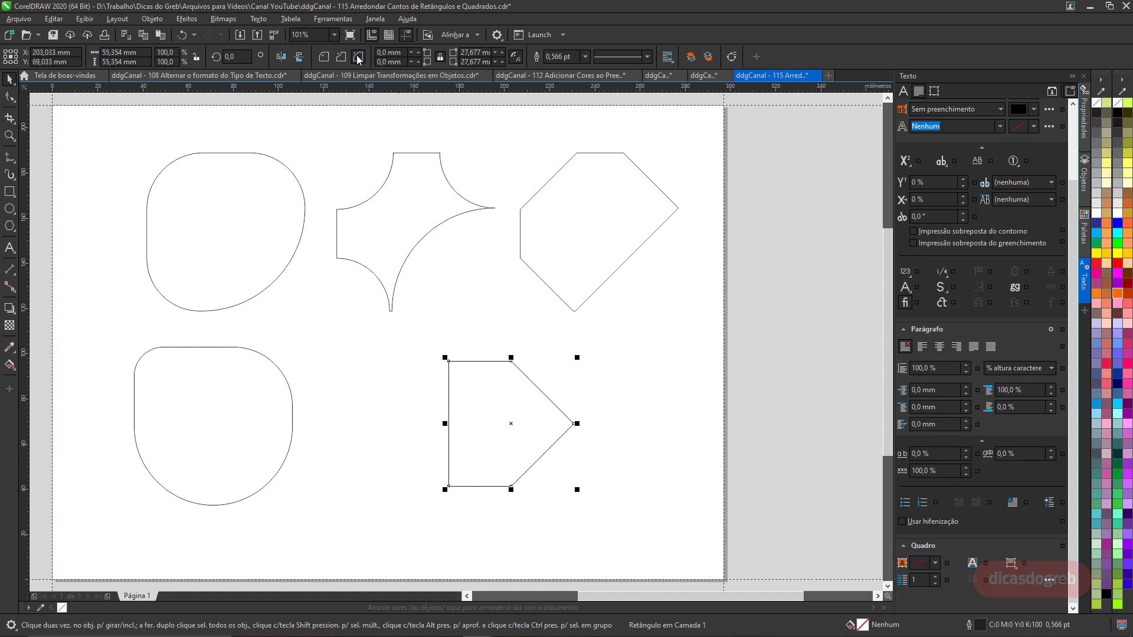
pyautogui.click(323, 57)
pyautogui.doubleClick(466, 62)
pyautogui.write('0')
pyautogui.press('Return')
pyautogui.click(341, 57)
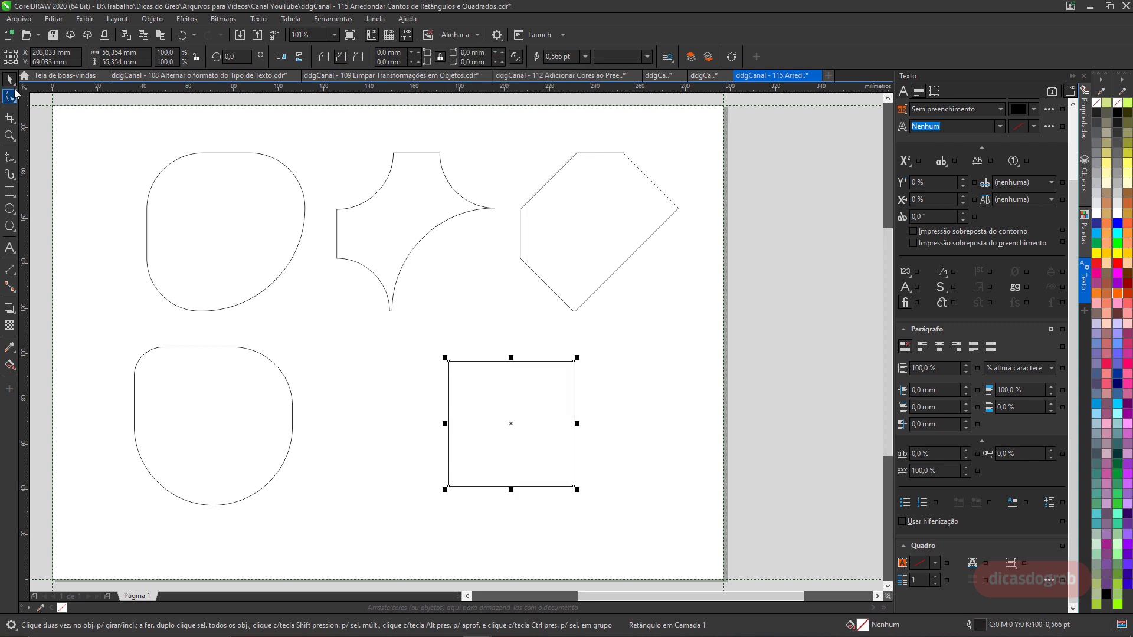
# Drag a corner of the square with the Shape tool to give it scalloped corners.
pyautogui.click(9, 96)
pyautogui.moveTo(449, 361); pyautogui.dragTo(469, 360)
pyautogui.press('space')
# Duplicate the scalloped square twice to the right, giving one copy chamfered corners and the other rounded corners.
pyautogui.moveTo(511, 424); pyautogui.dragTo(686, 410)
pyautogui.rightClick(555, 424)
pyautogui.click(358, 58)
pyautogui.rightClick(686, 410)
pyautogui.click(323, 57)
pyautogui.click(485, 367)
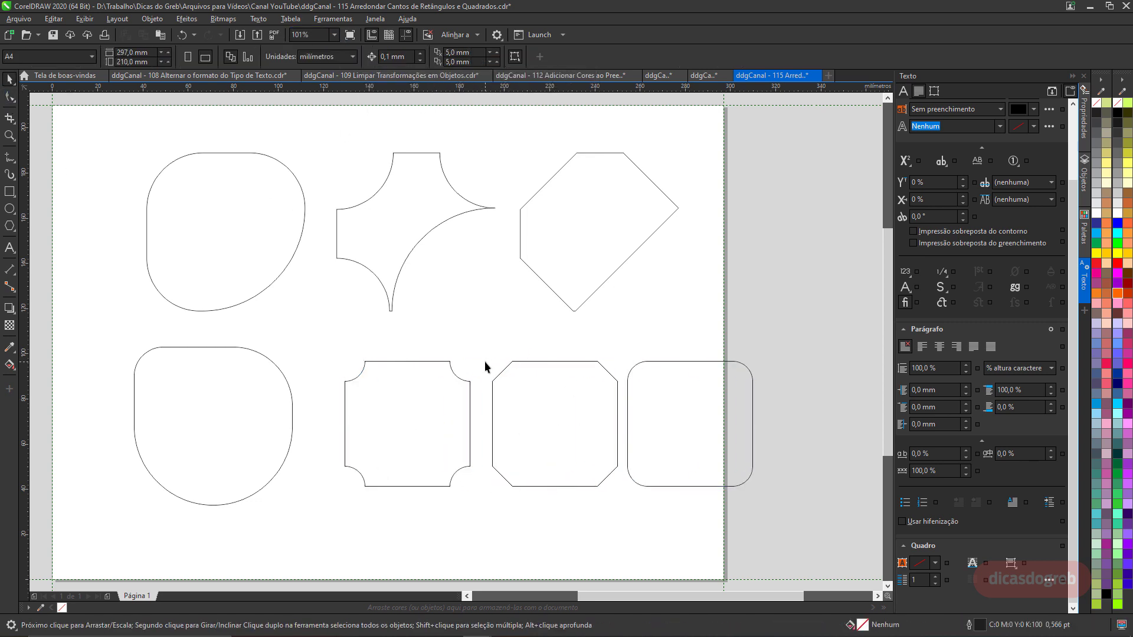